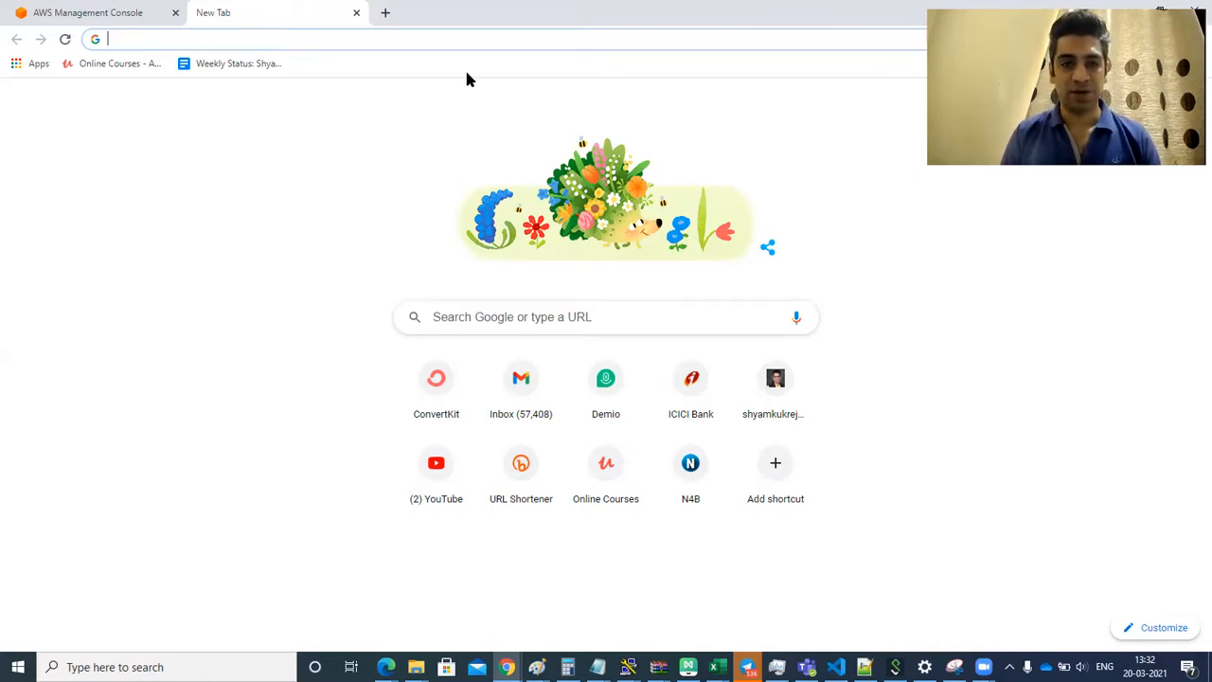
Search the web for "aws console", open the AWS Management Console page and go to its sign-in form
left_click(465, 43)
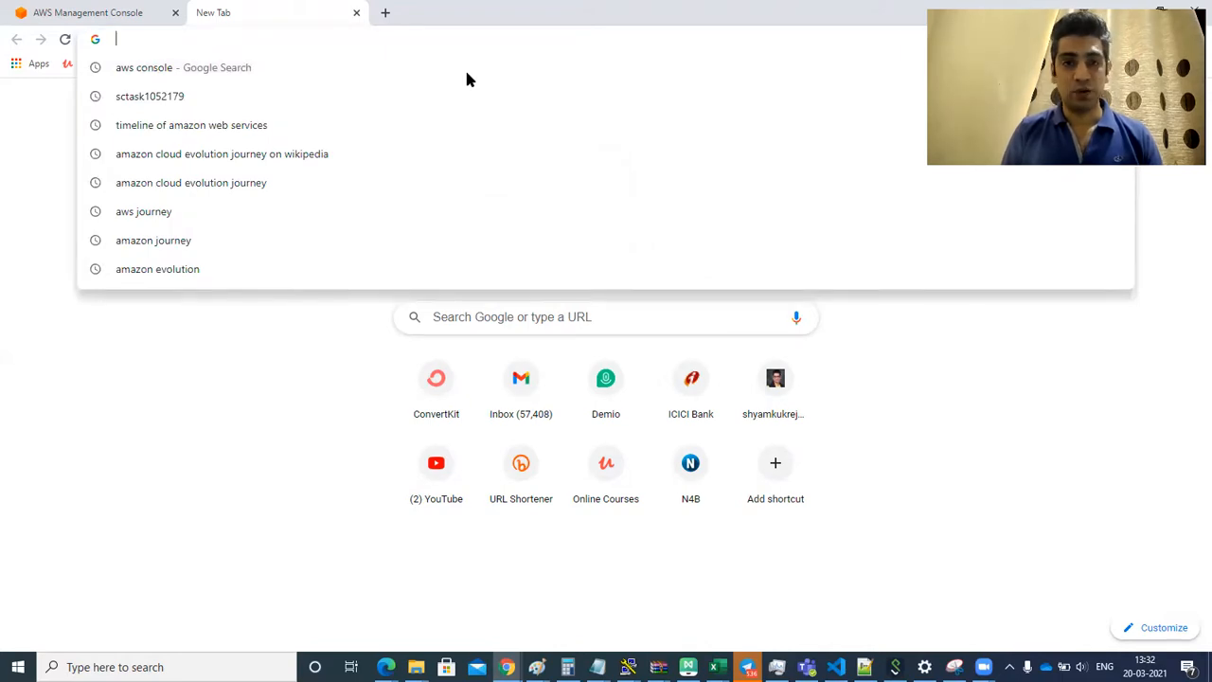
type("aws")
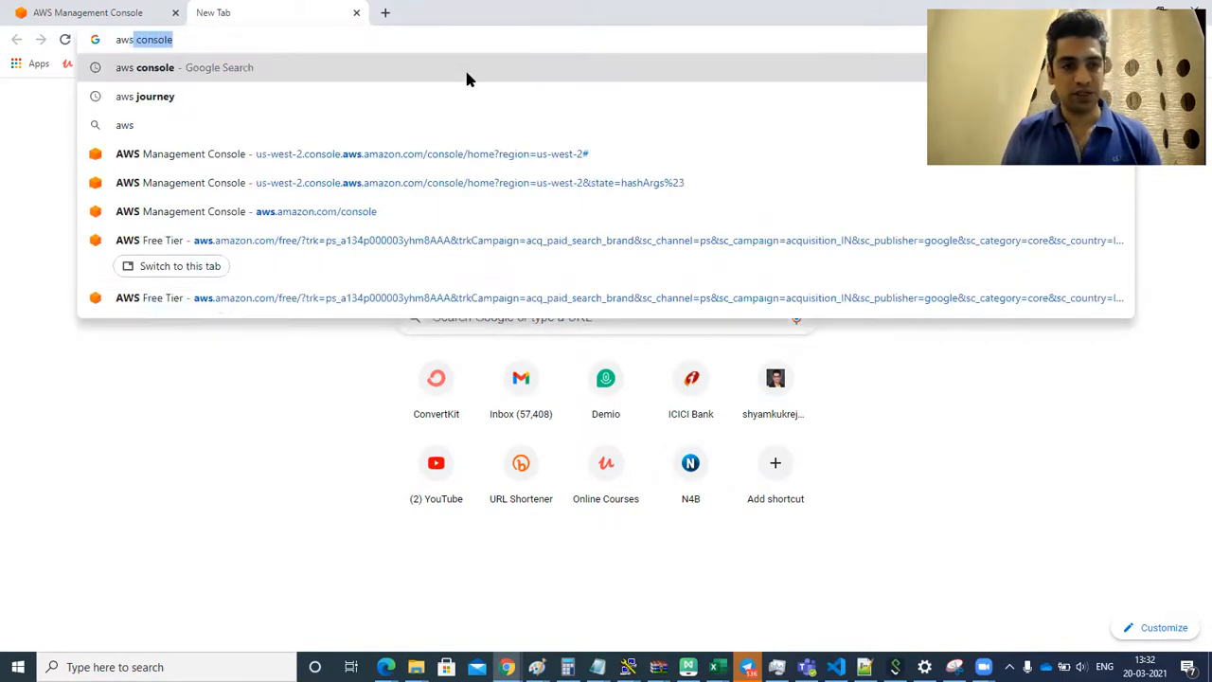
key("Return")
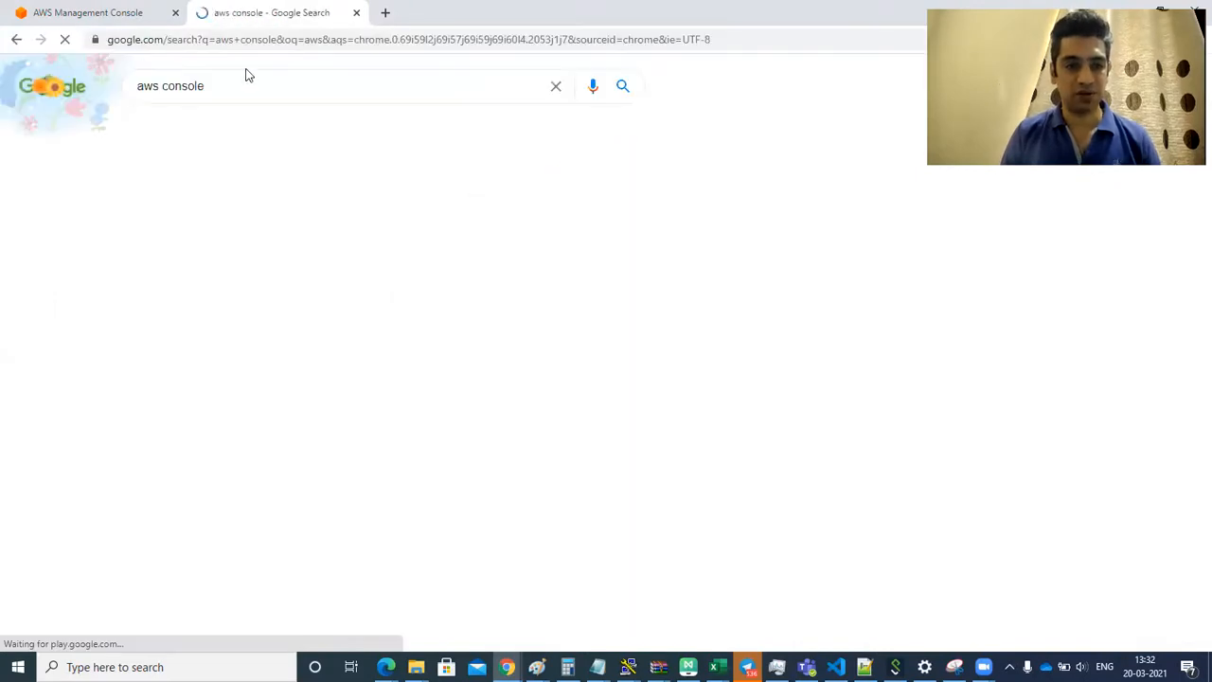
left_click(210, 220)
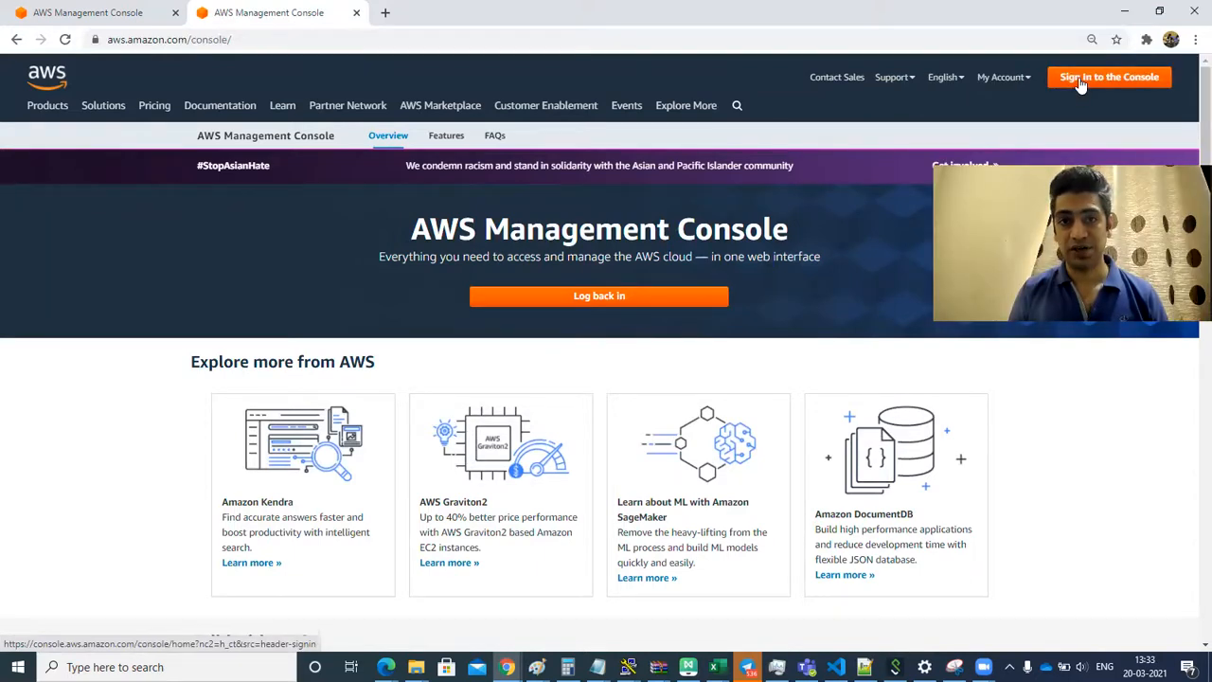
left_click(1079, 83)
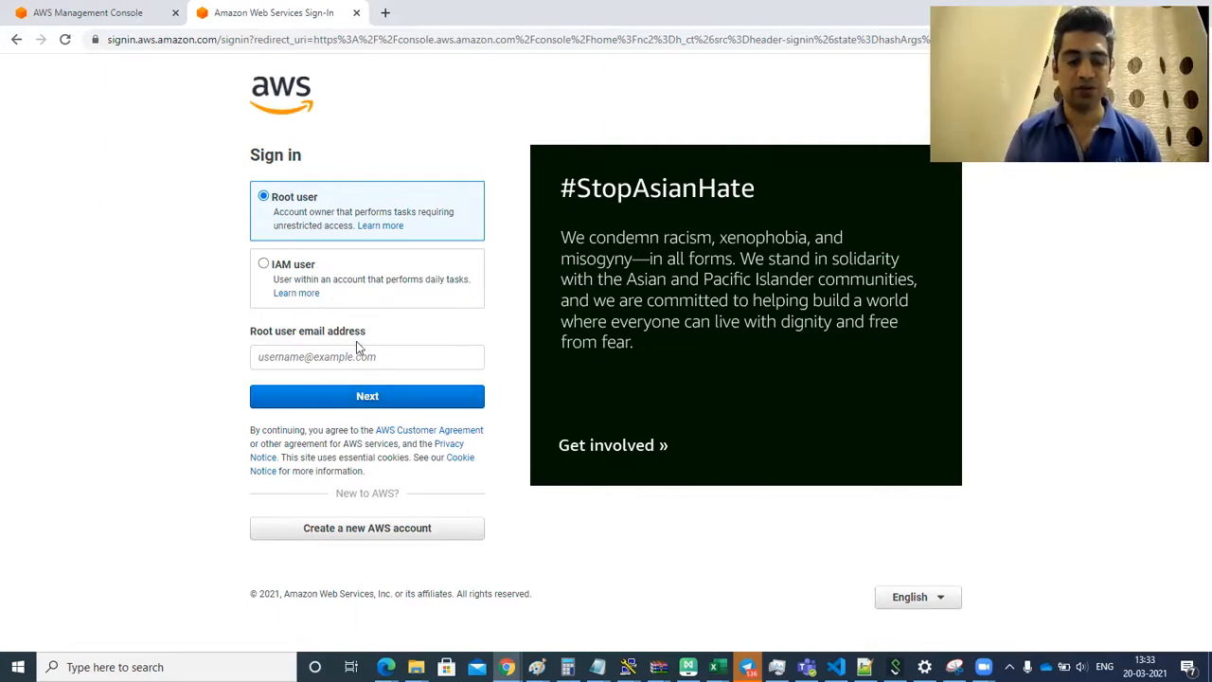
Sign in to AWS as root user with the email address copied from Notepad and the account password
key("alt+Tab")
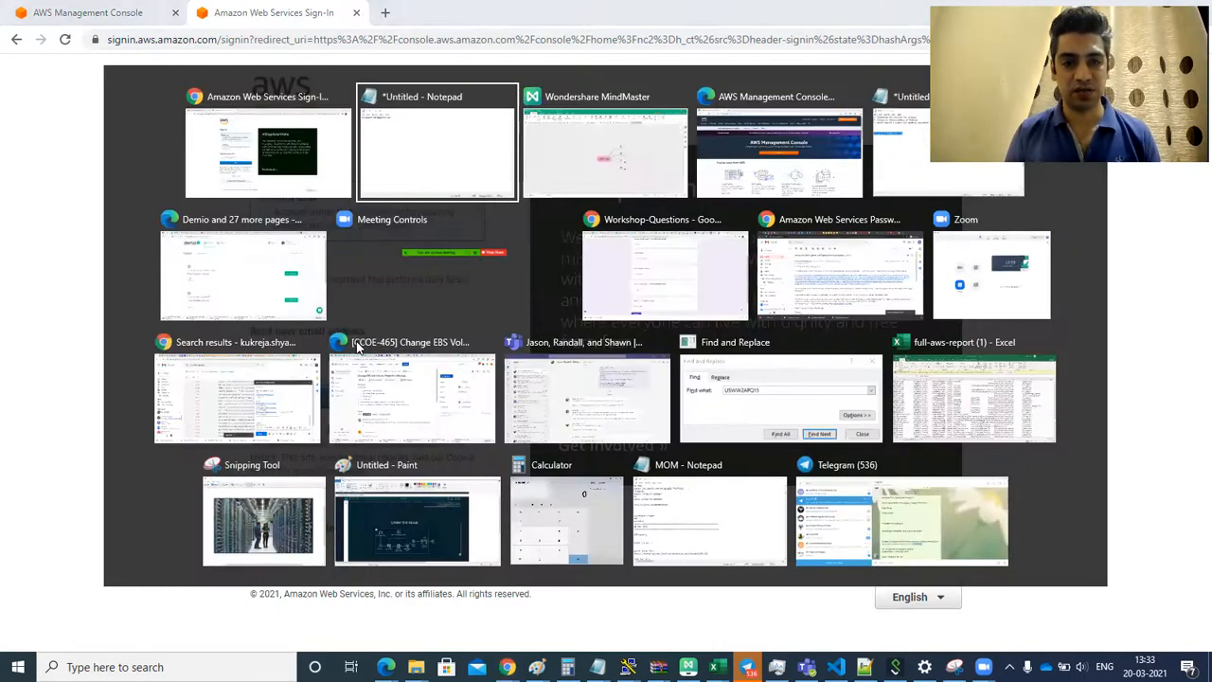
key("ctrl+a")
key("ctrl+c")
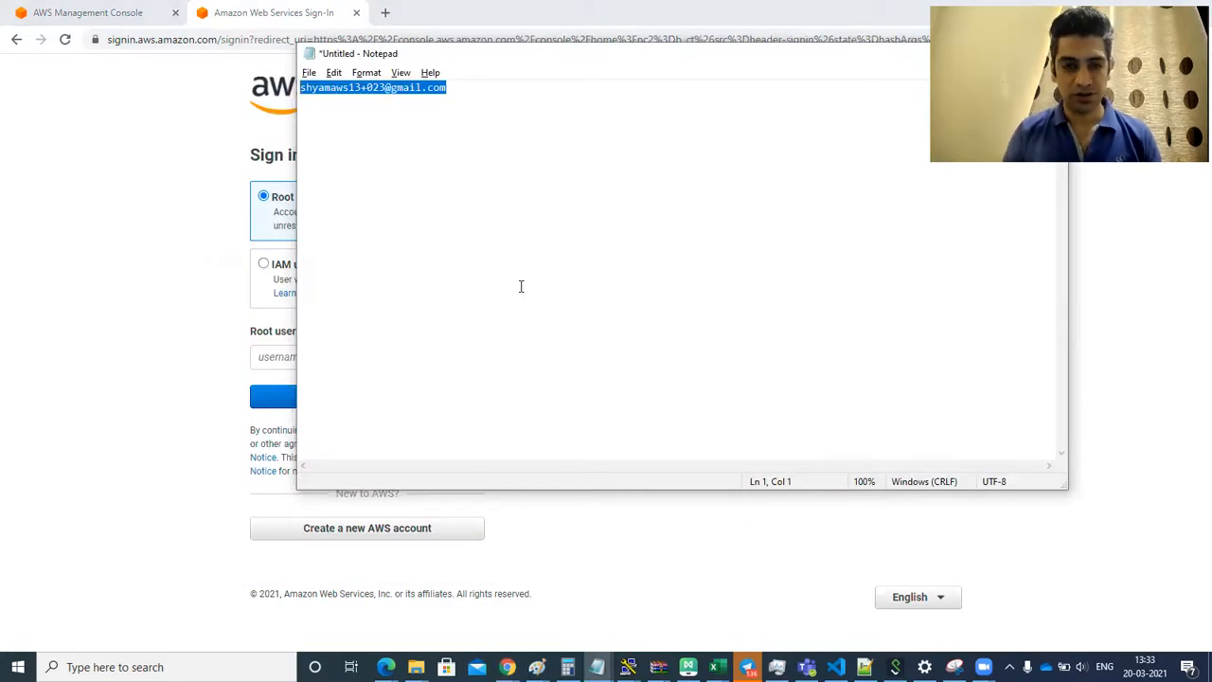
key("alt+Tab")
left_click(404, 360)
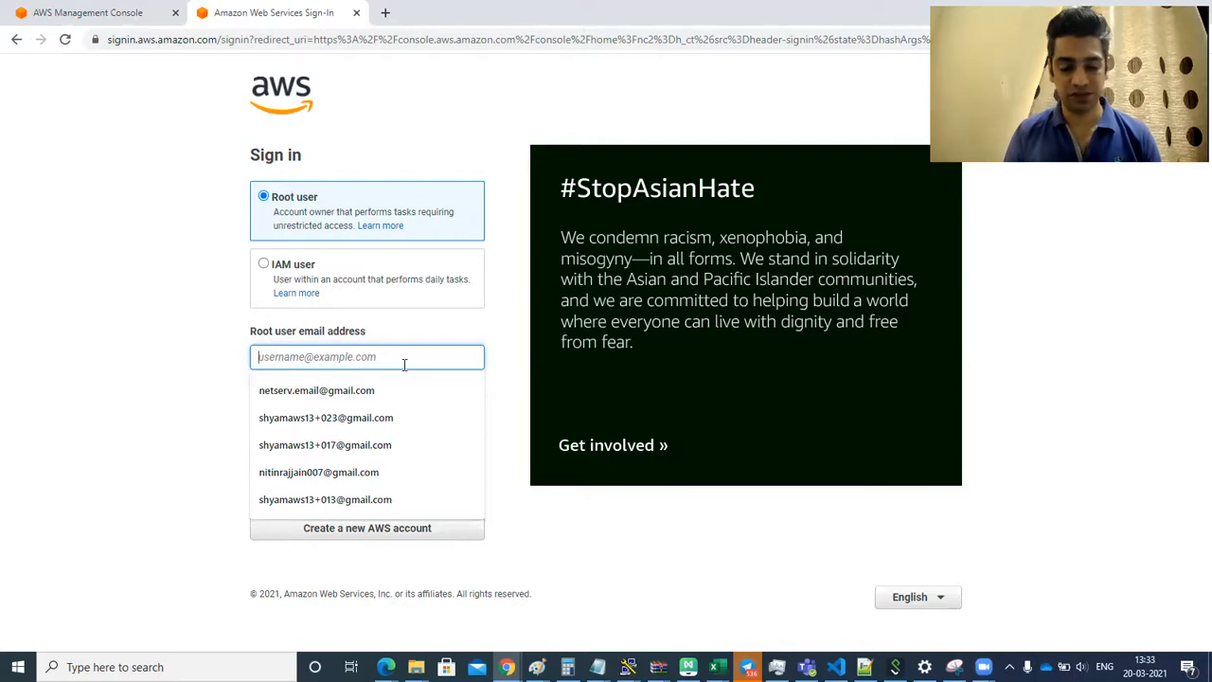
key("ctrl+v")
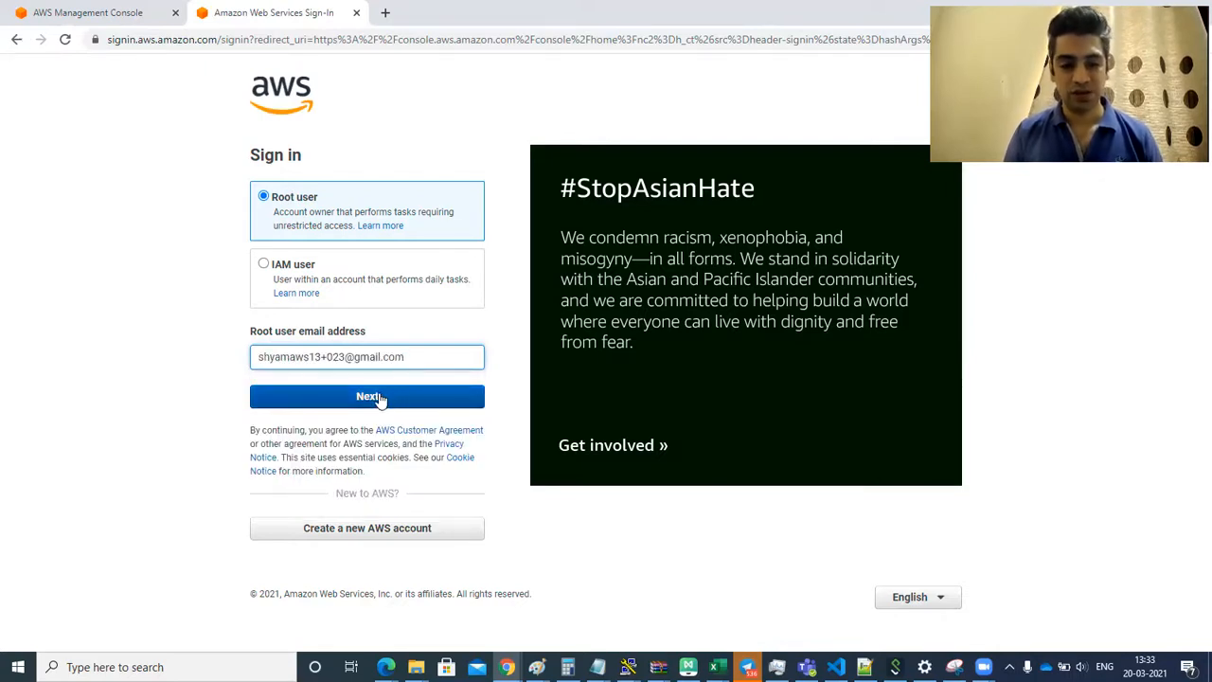
left_click(377, 398)
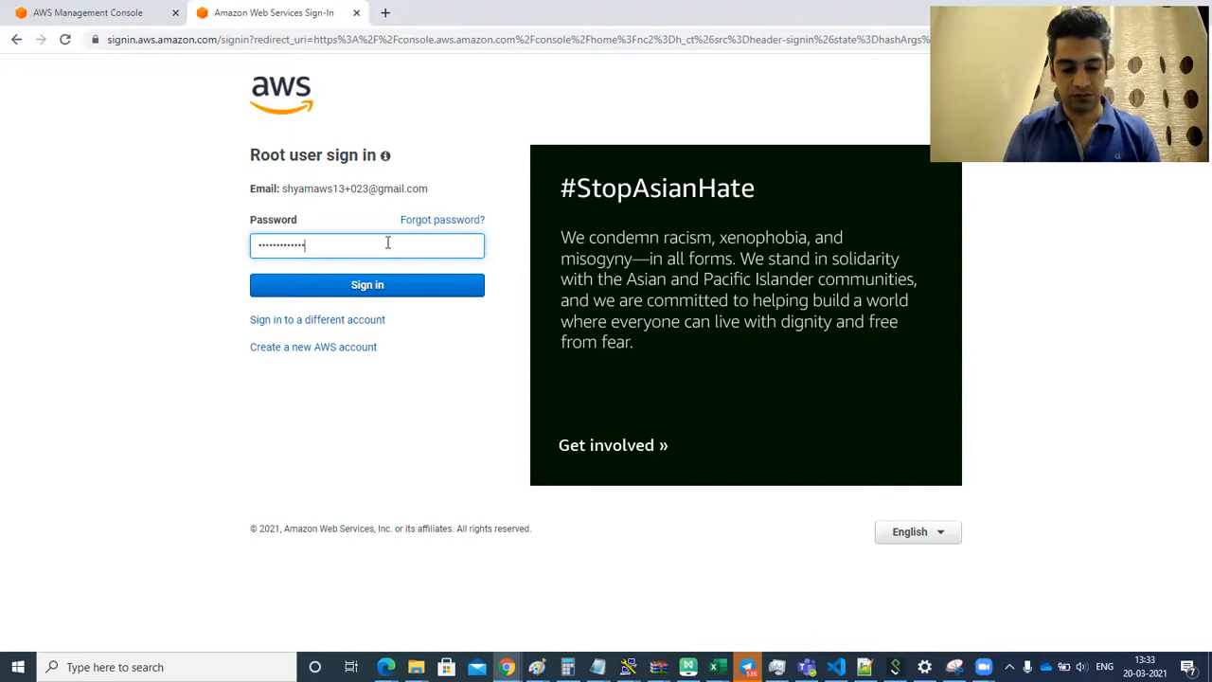
left_click(370, 289)
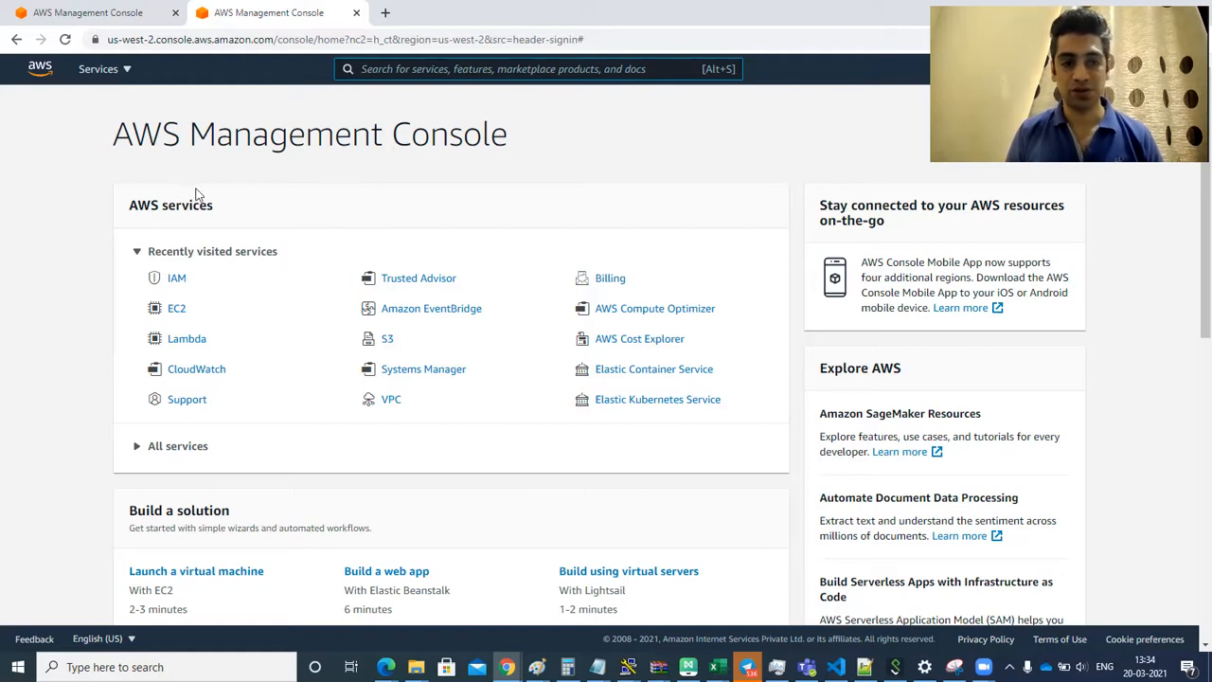
Search the AWS services for "IAM" and open the IAM dashboard
left_click(127, 71)
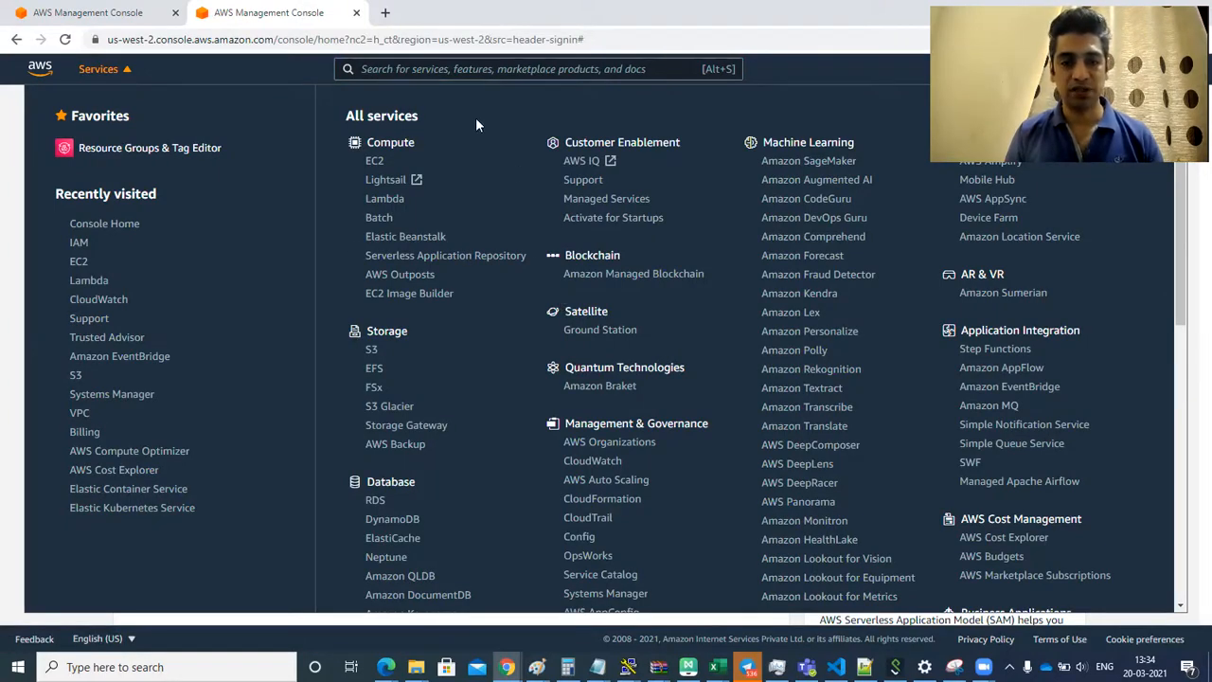
left_click(441, 72)
type("IAM")
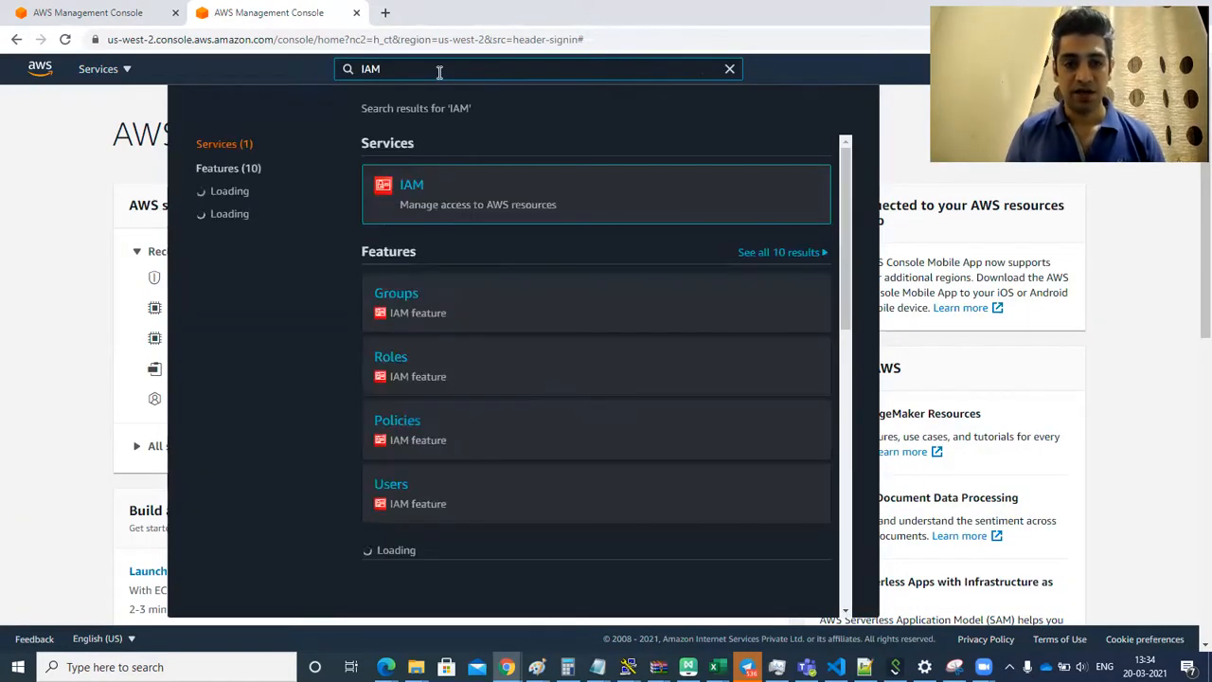
left_click(411, 189)
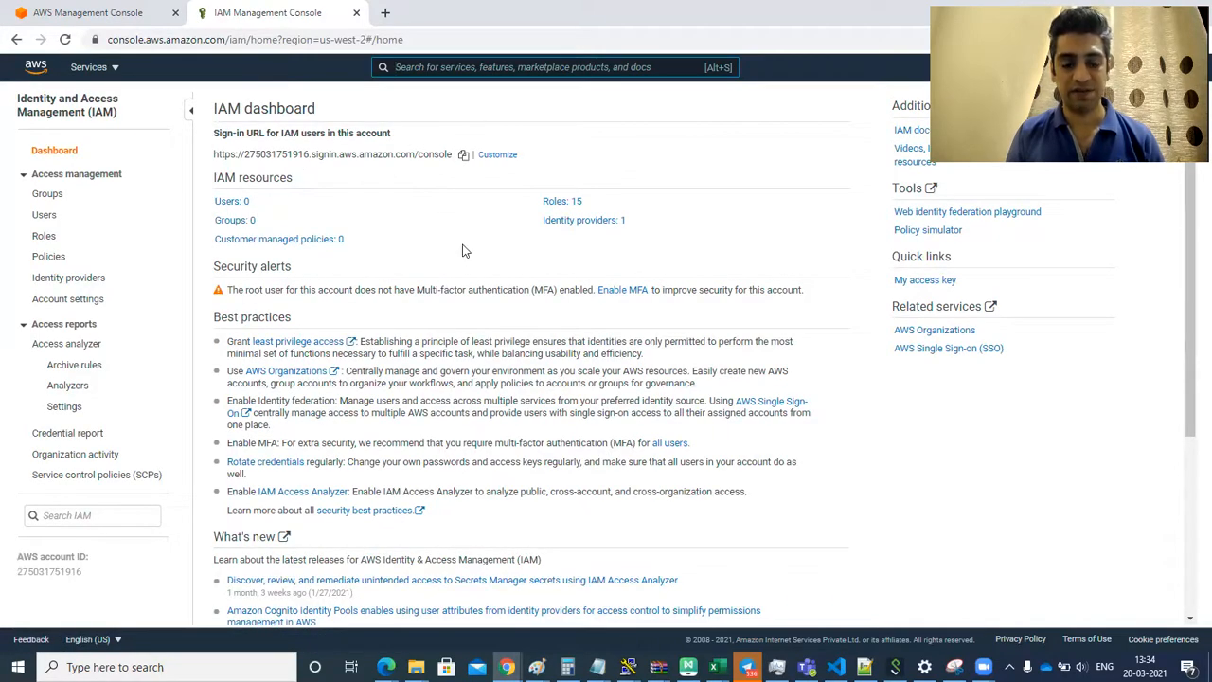
Switch to MindMaster and expand branch #1 of the IAM Lab mind map
key("alt+Tab")
key("alt+Tab")
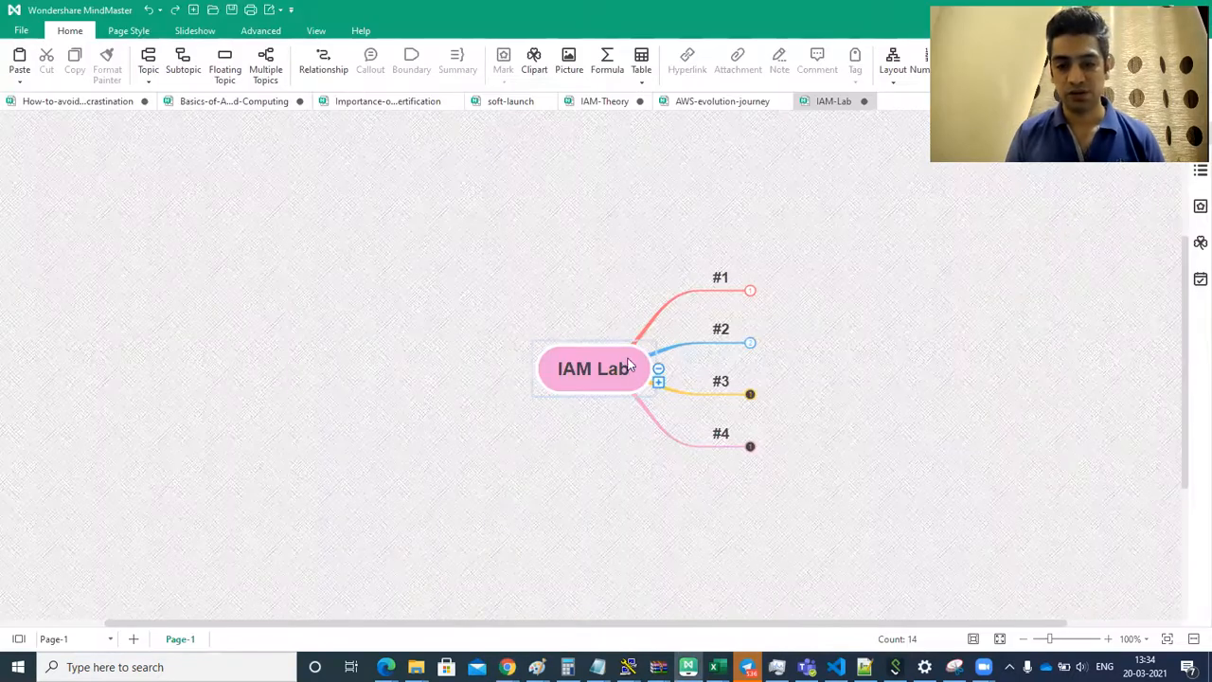
left_click(750, 293)
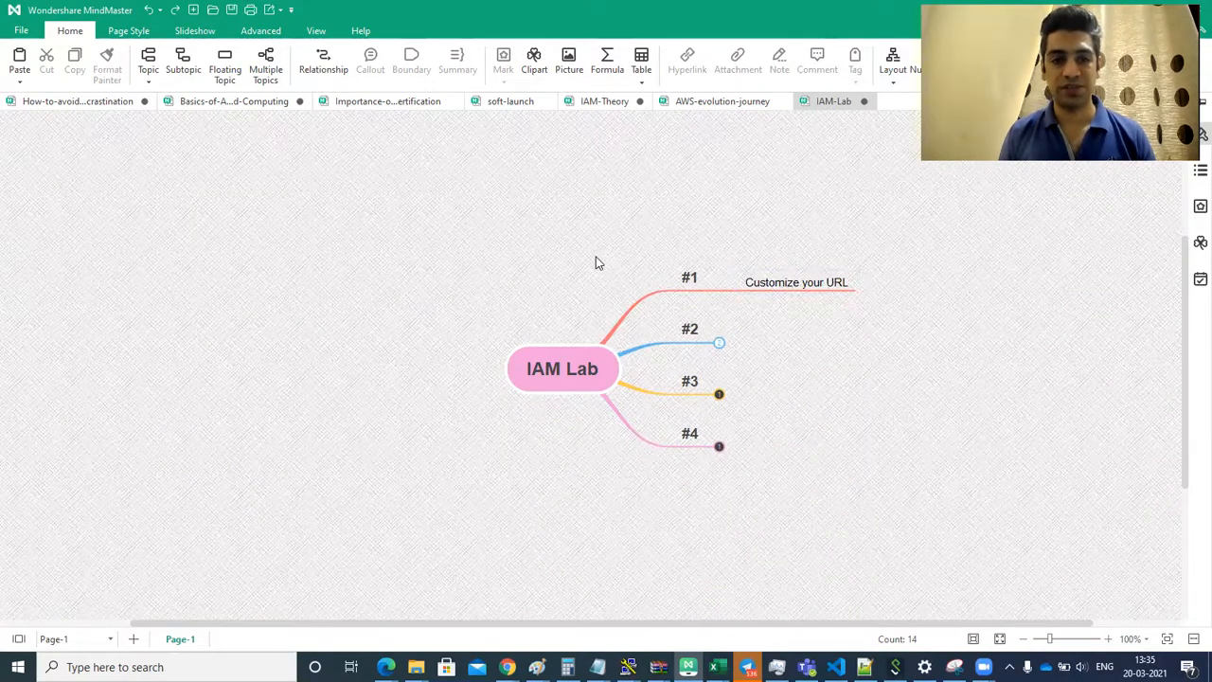
Switch back to the IAM dashboard in Chrome and copy the sign-in URL for IAM users in this account
key("alt+Tab")
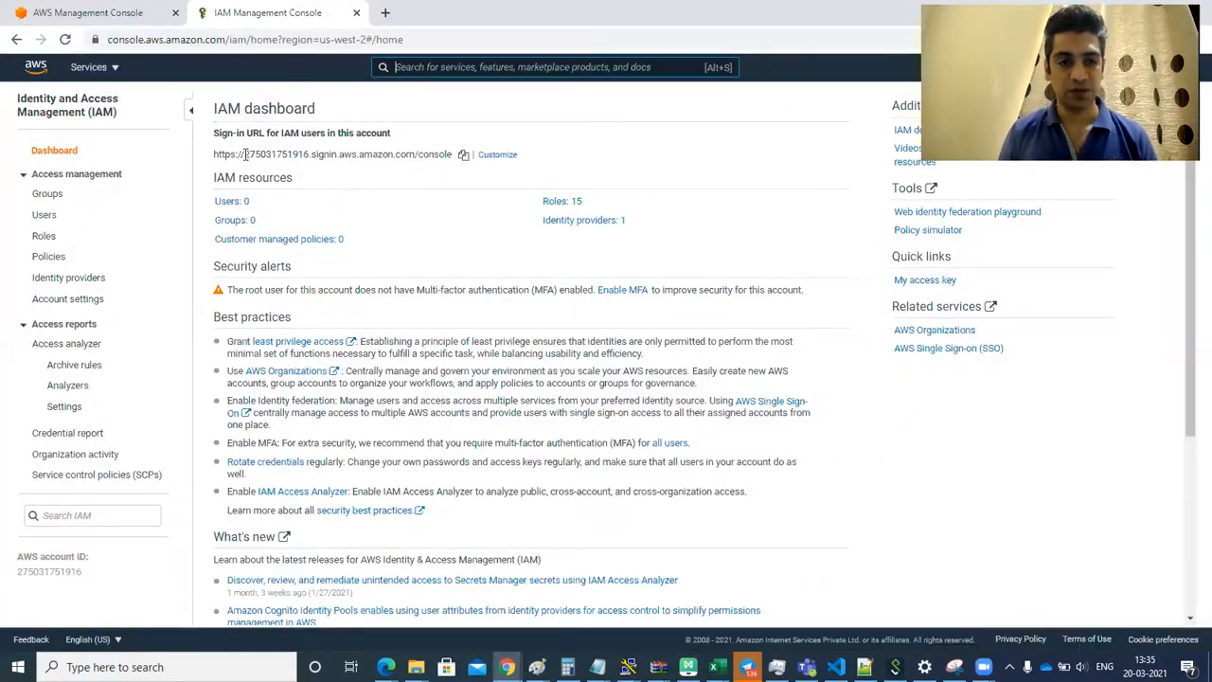
left_click_drag(216, 153, 453, 156)
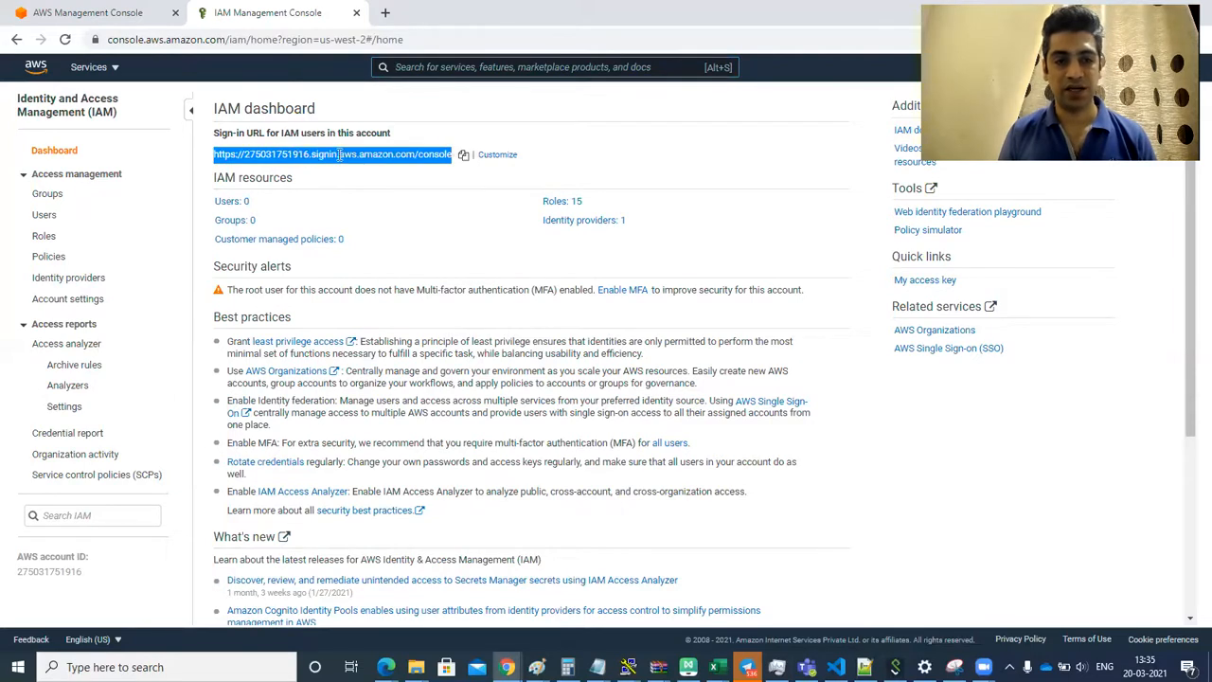
left_click(463, 155)
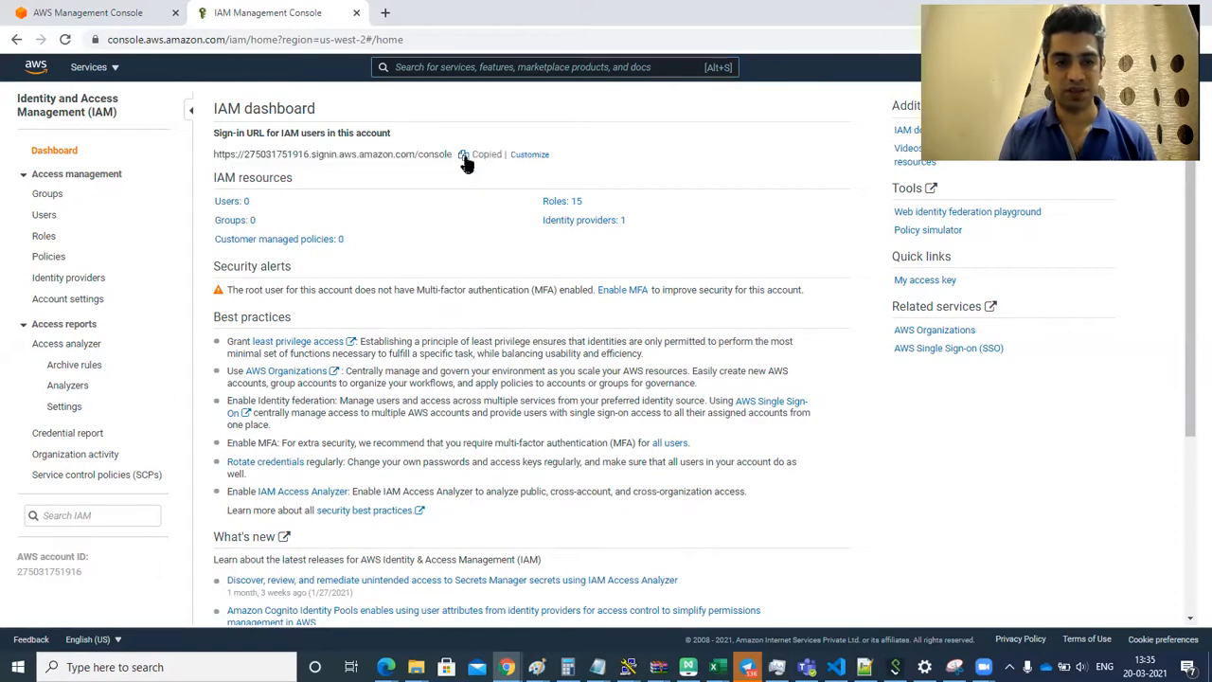
Switch to Microsoft Edge and open the copied IAM user sign-in URL in place of the AWS console page
key("alt+Tab")
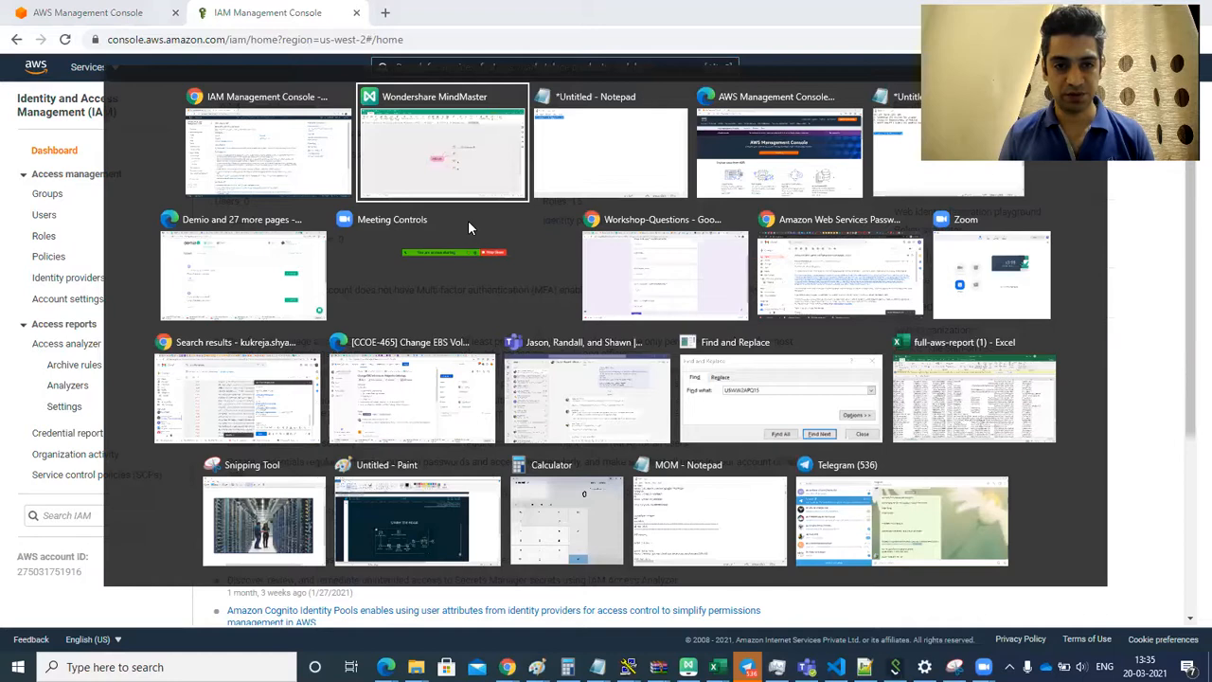
key("Tab")
key("Tab")
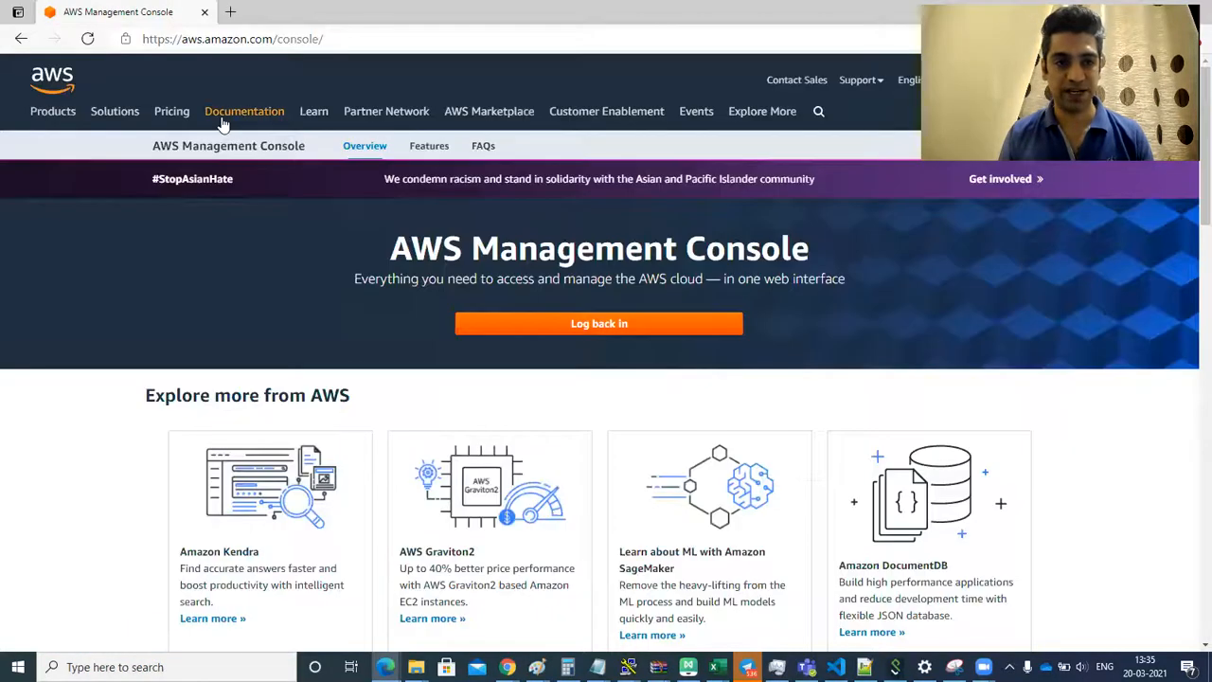
mouse_move(245, 113)
key("ctrl+l")
key("ctrl+v")
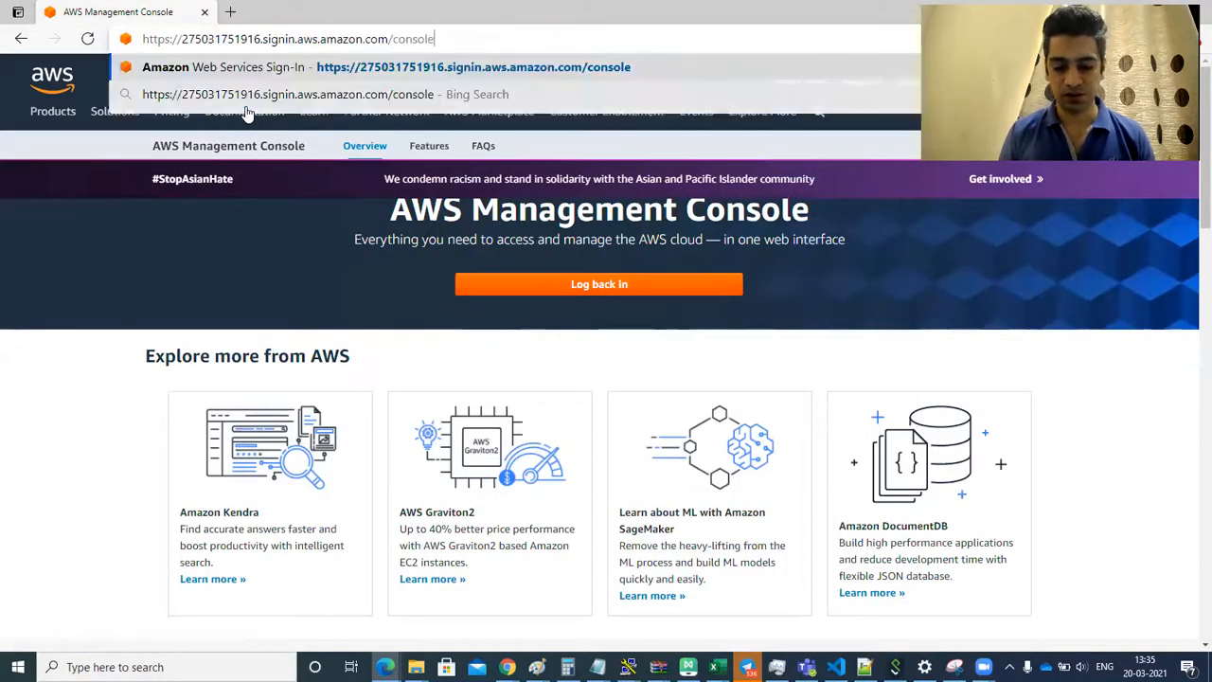
key("Return")
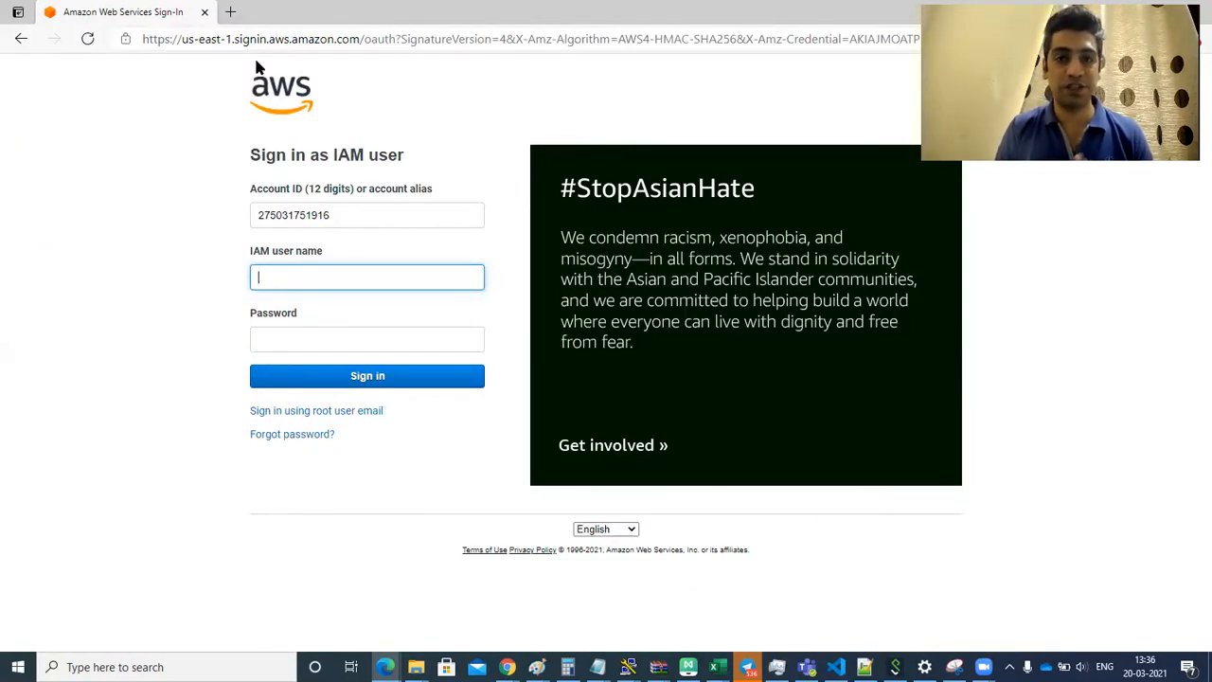
Highlight the prefilled account ID on the IAM user sign-in page
left_click_drag(366, 216, 245, 217)
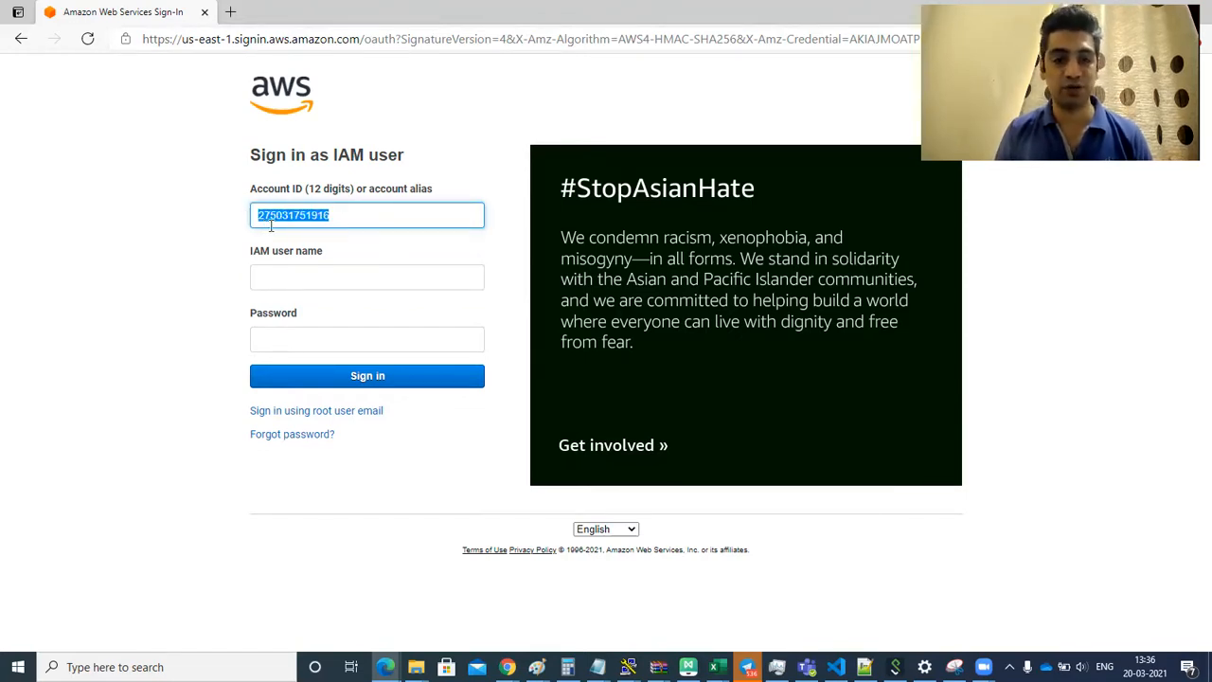
left_click(360, 214)
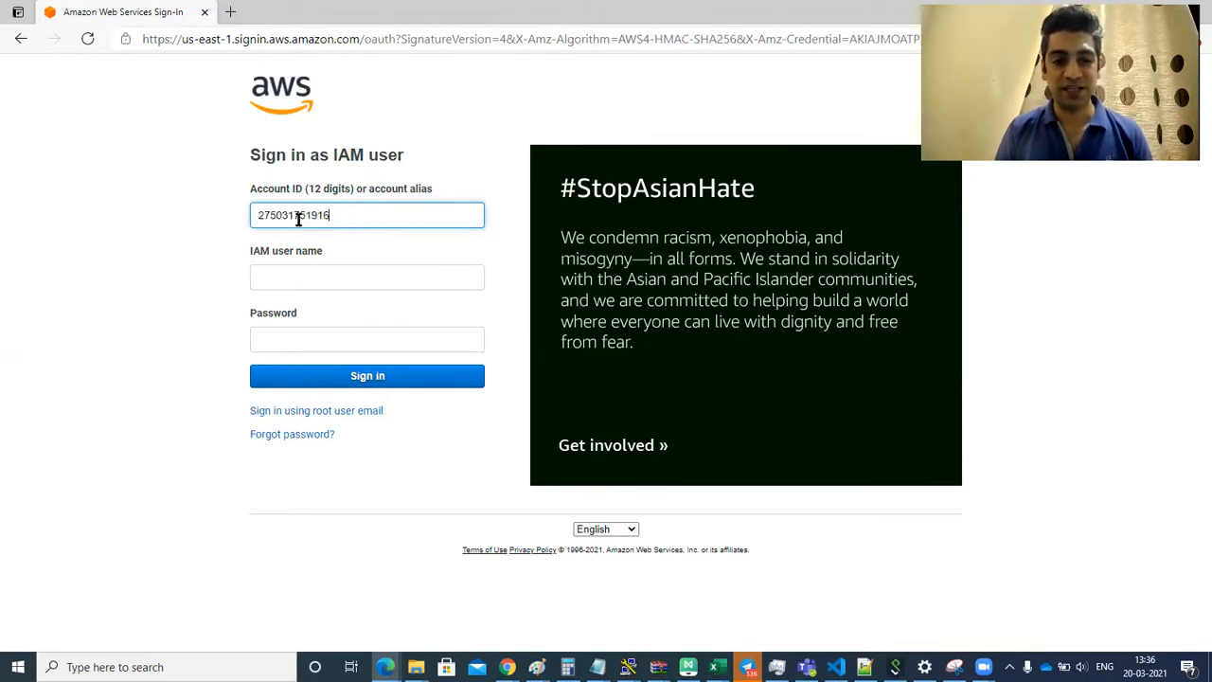
left_click_drag(401, 219, 252, 222)
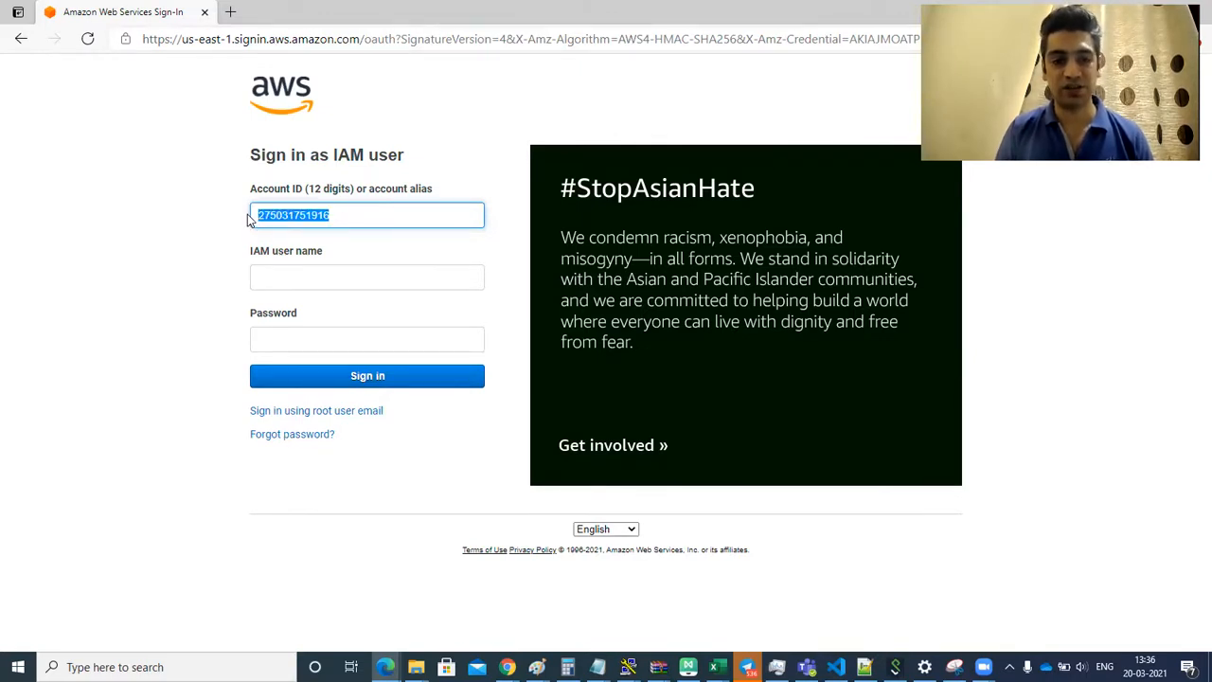
Return to the IAM dashboard in Chrome and try to customize the sign-in URL with the account alias "CloudwWorkshop"
key("alt+Tab")
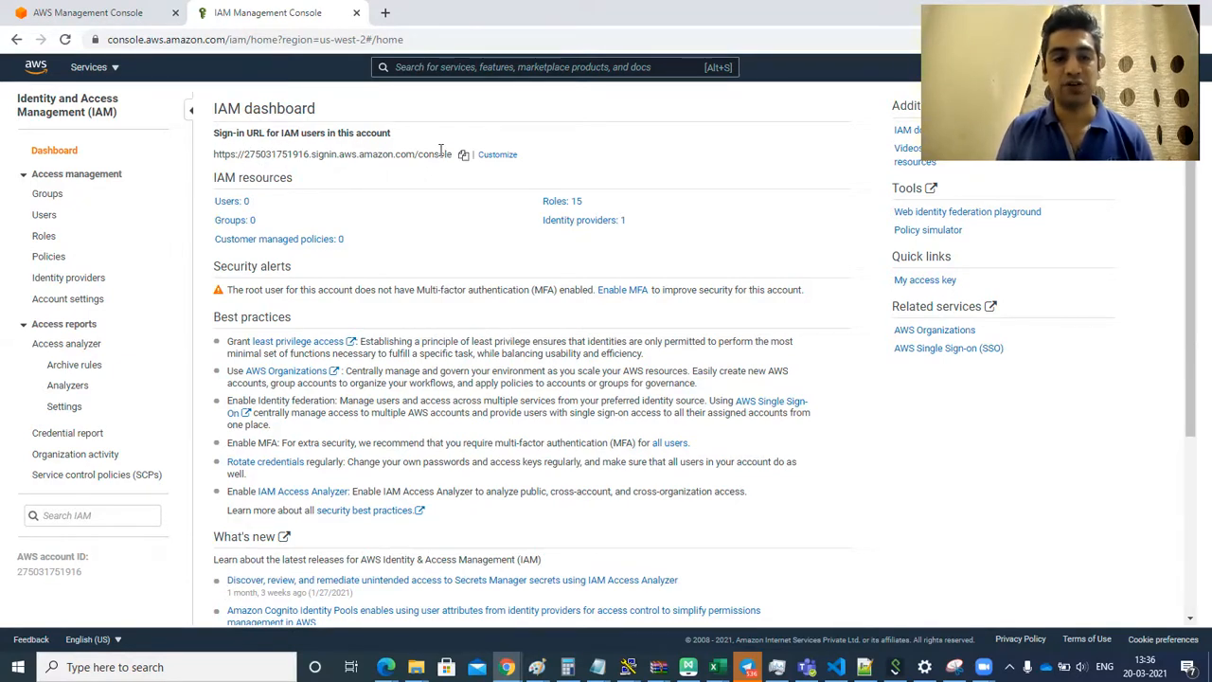
left_click(502, 155)
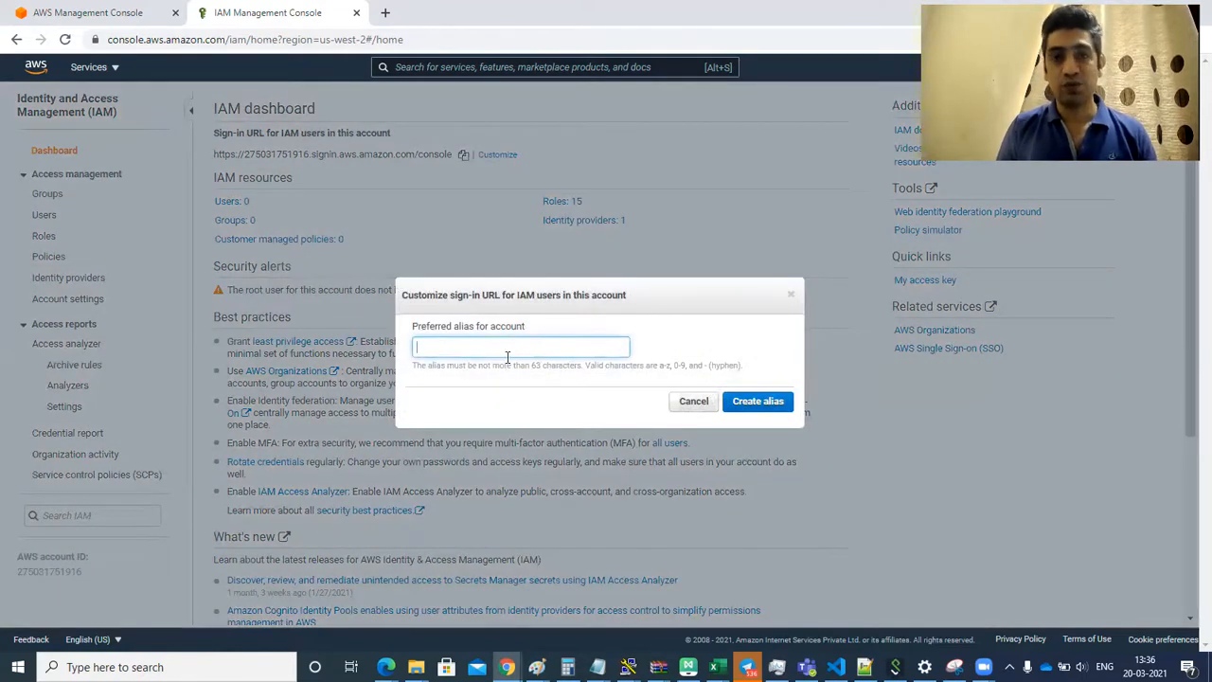
type("Cloud")
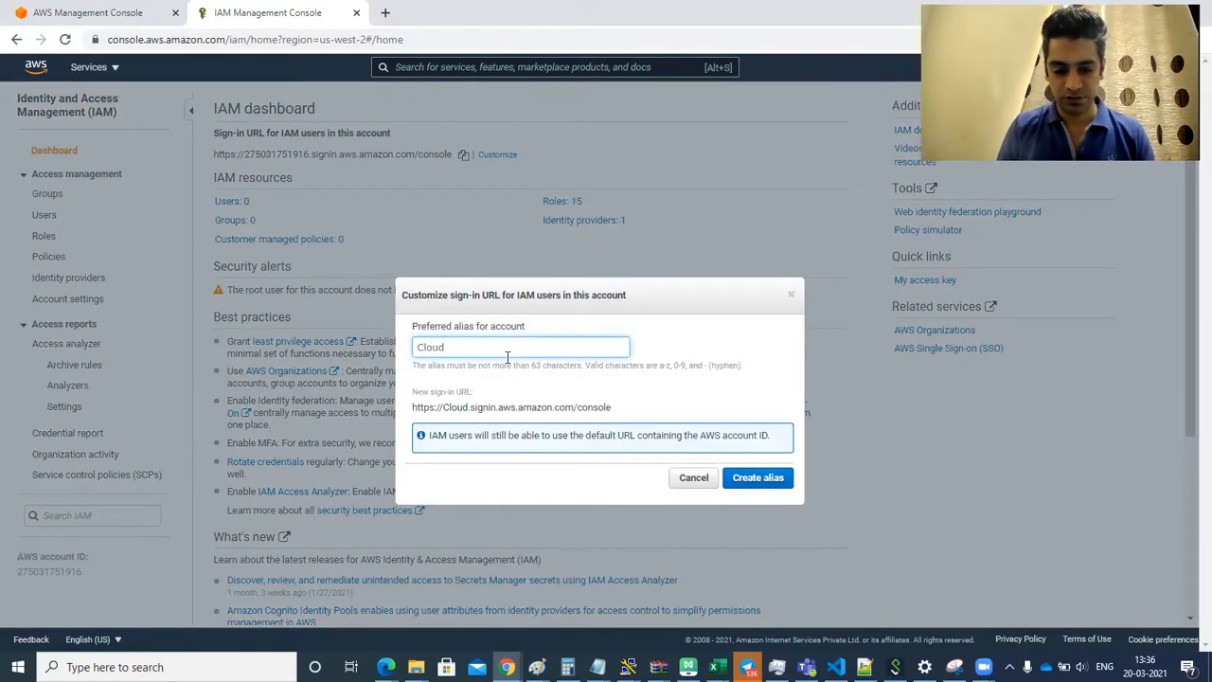
type("work")
key("BackSpace")
key("BackSpace")
key("BackSpace")
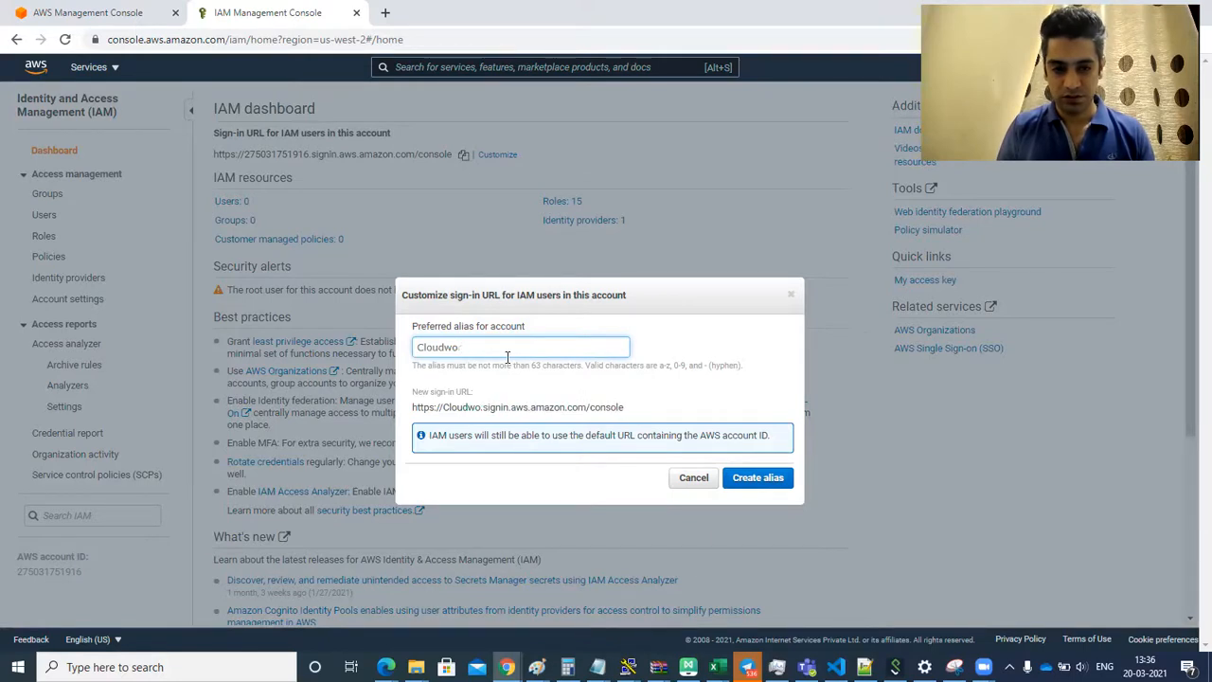
type("Worksho")
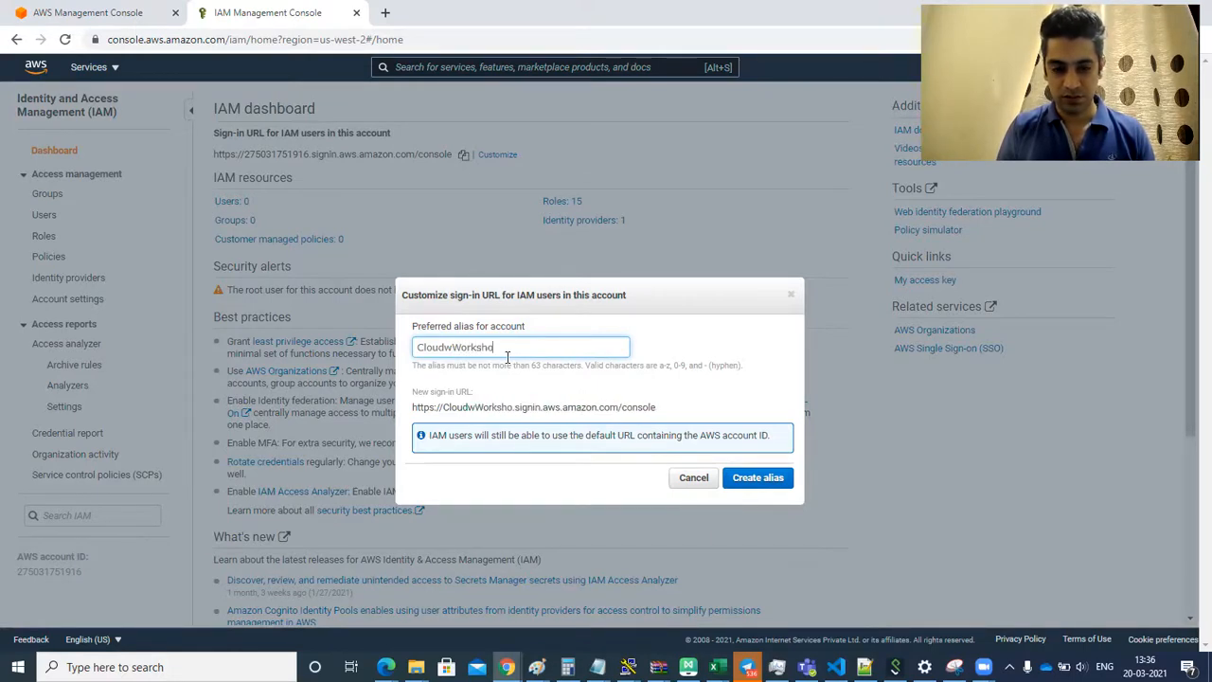
type("p")
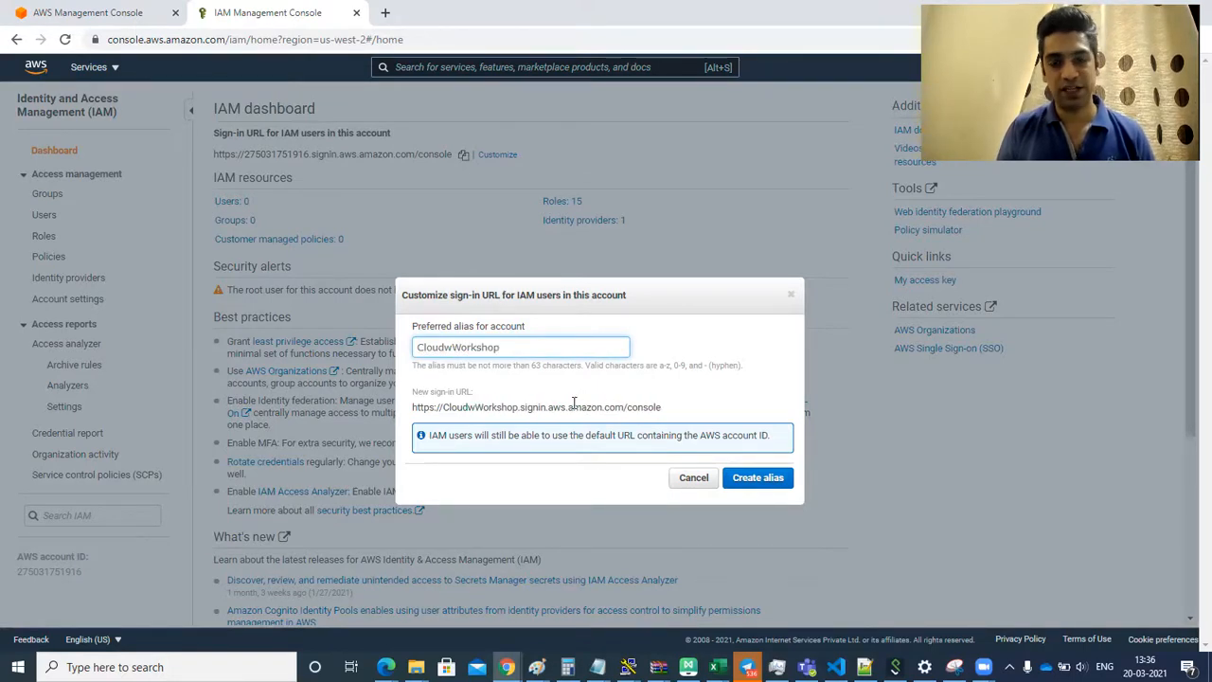
left_click(751, 481)
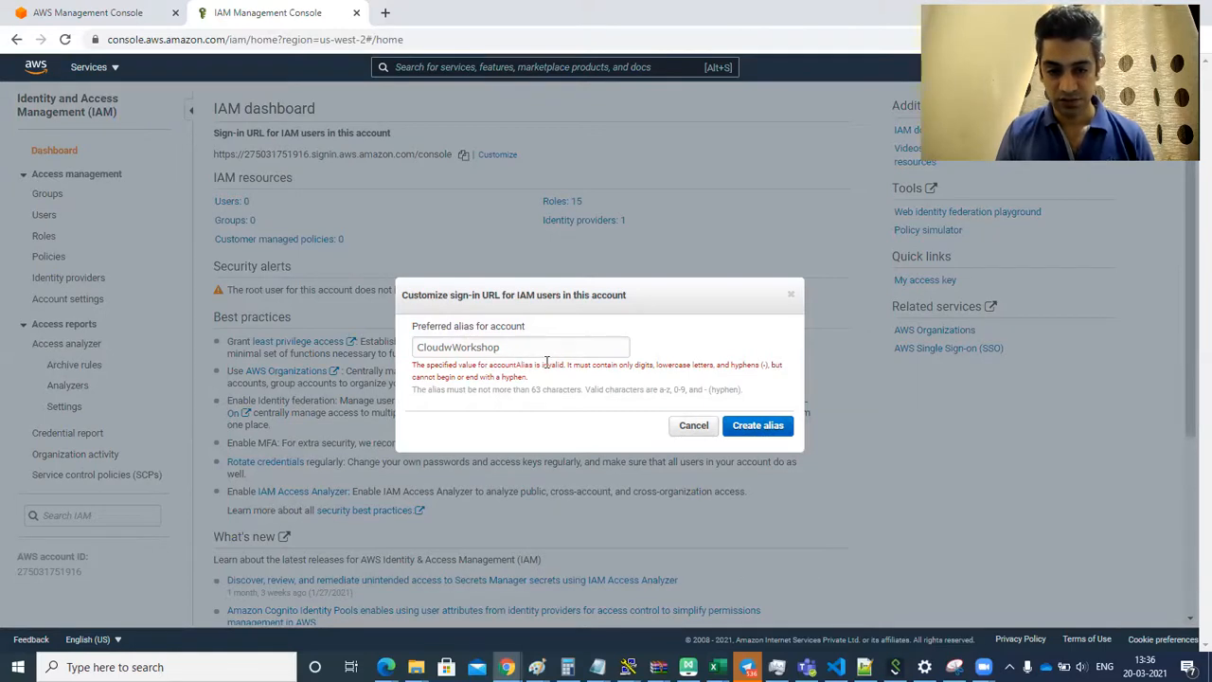
Correct the preferred account alias to "cloudworkshop" in lowercase and try to create it
left_click(461, 347)
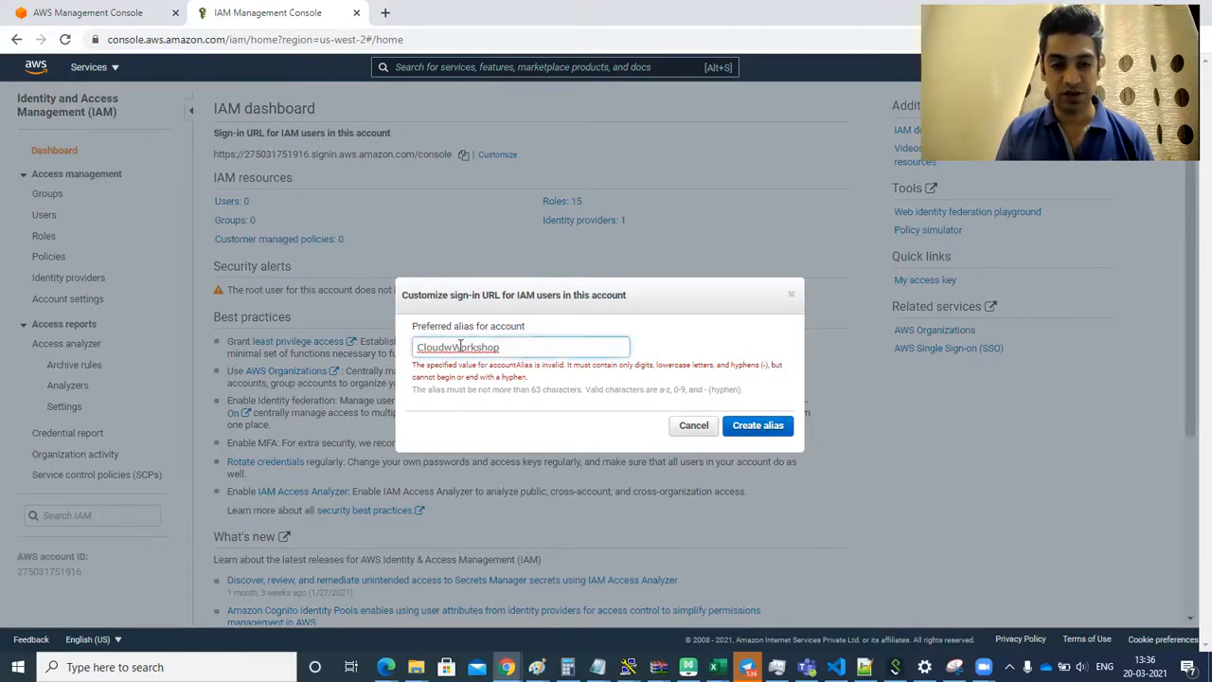
key("BackSpace")
type("w")
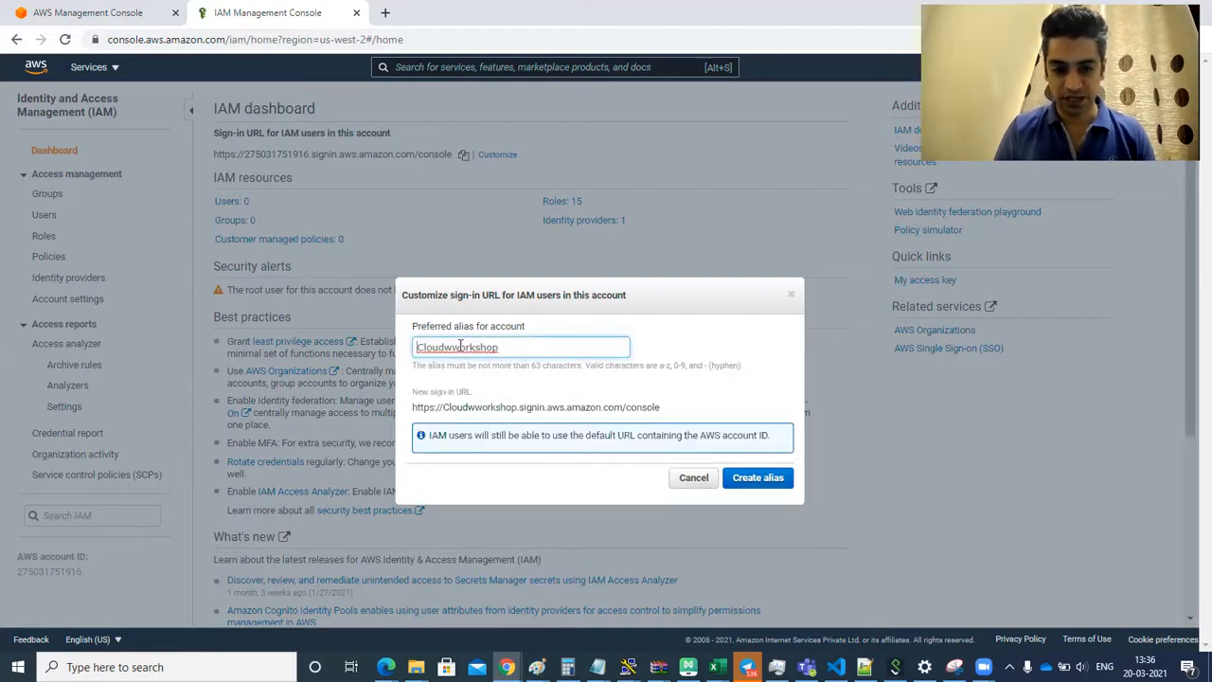
key("BackSpace")
type("c")
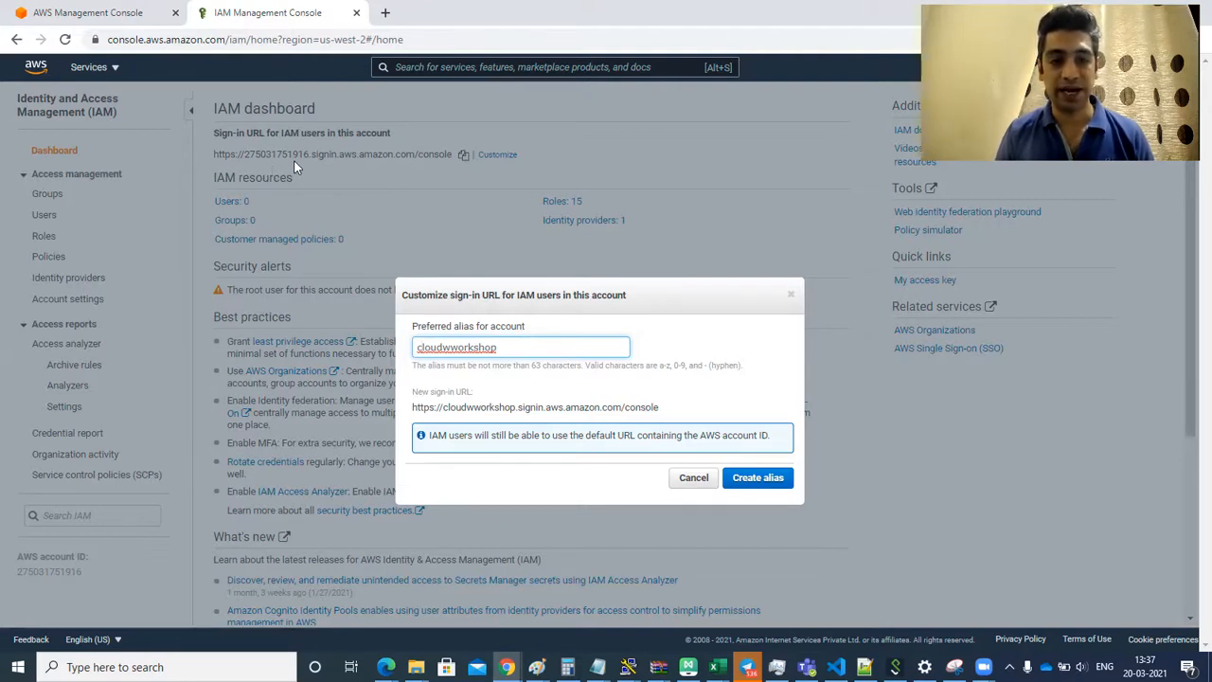
left_click(451, 348)
key("BackSpace")
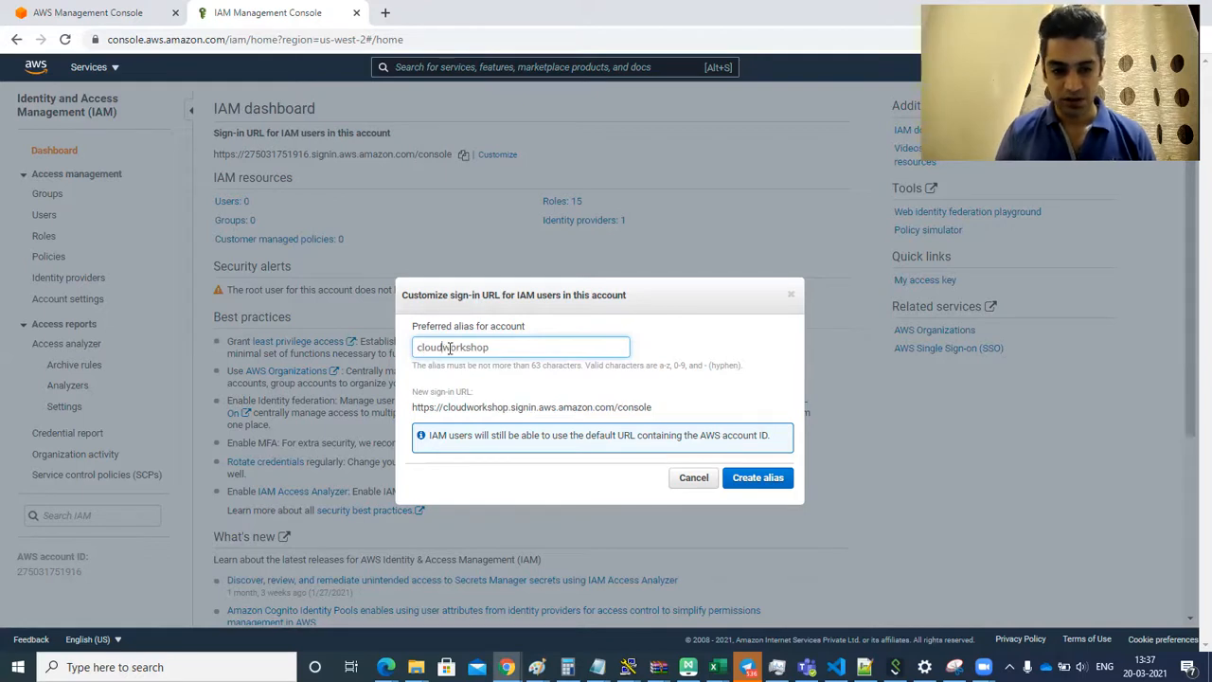
left_click(752, 481)
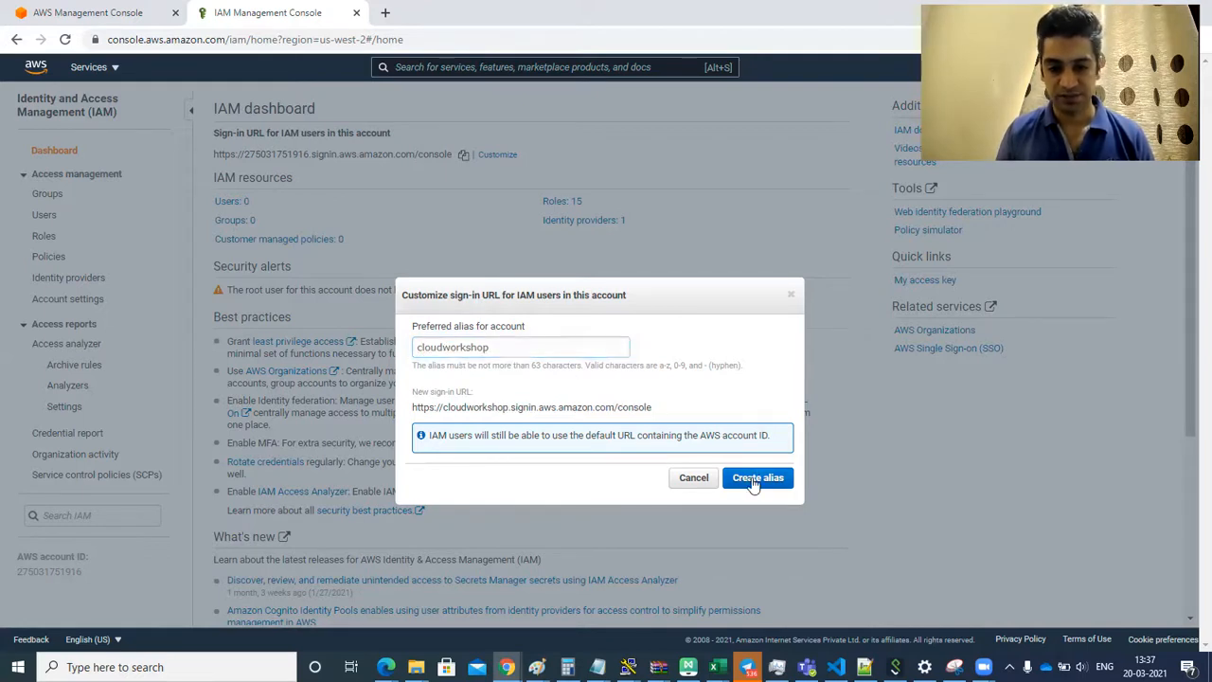
Change the preferred account alias to "cloudchampionworkshop" and create it
left_click(513, 351)
key("Left")
key("Left")
key("Left")
key("Left")
key("Left")
type("champion")
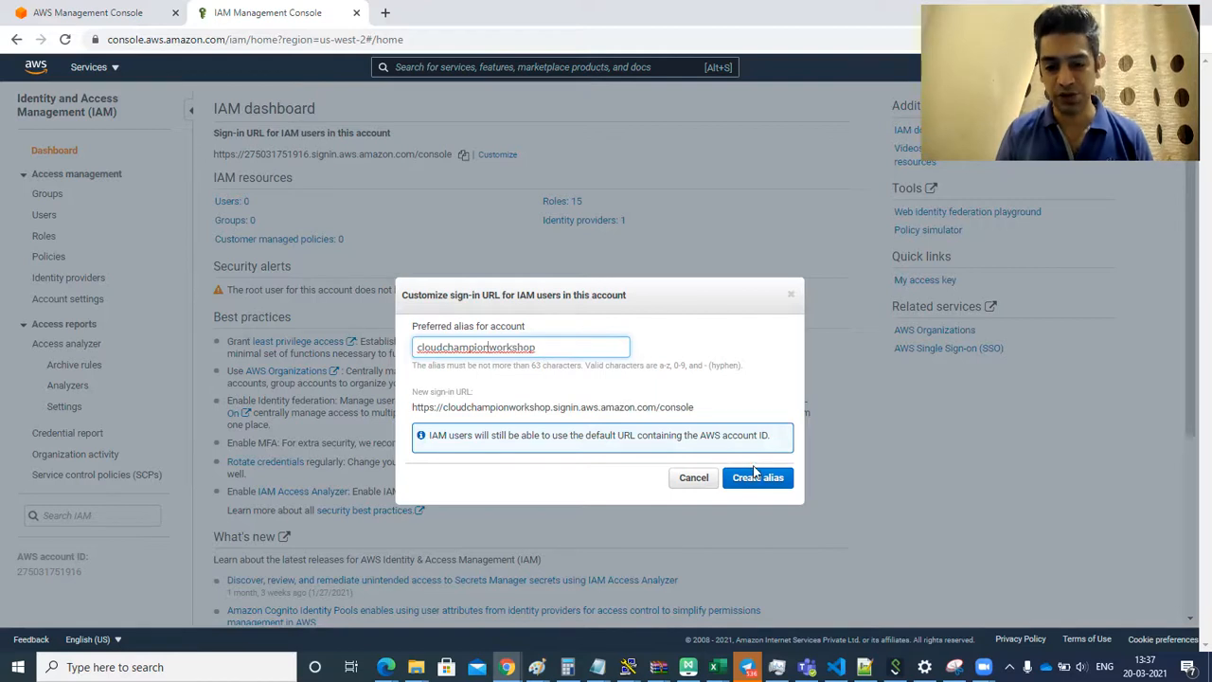
left_click(757, 479)
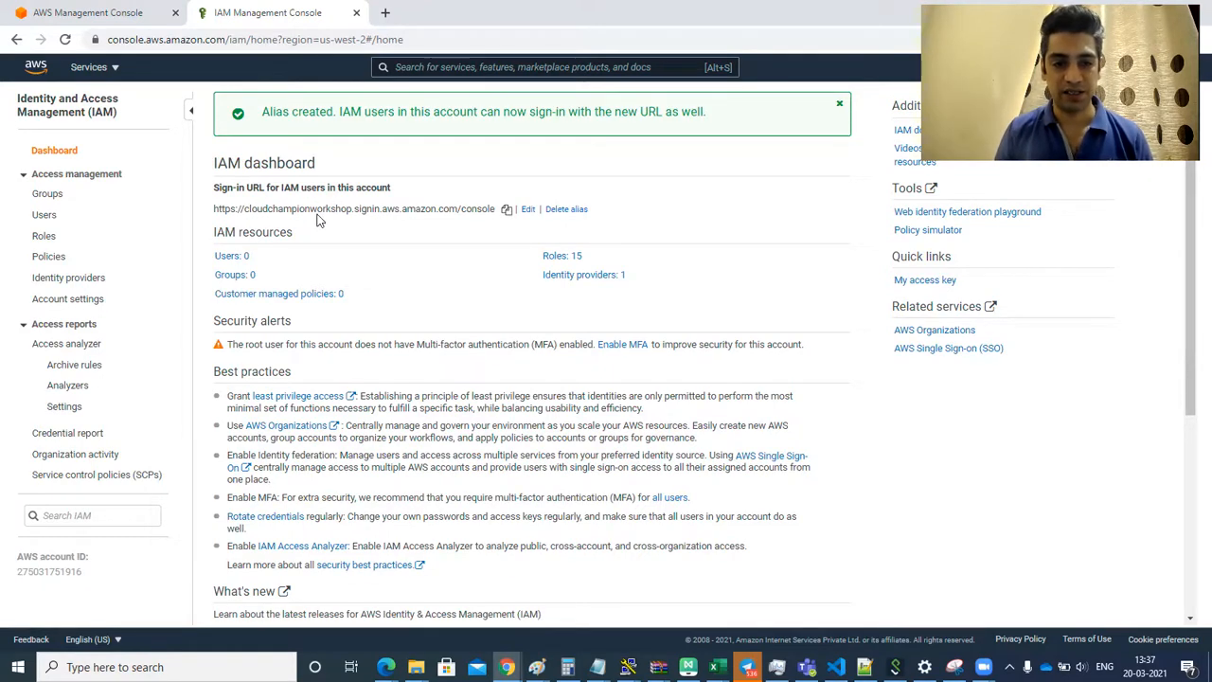
Copy the customized sign-in URL, switch to Microsoft Edge and highlight the prefilled account ID on the IAM user sign-in page
left_click(506, 213)
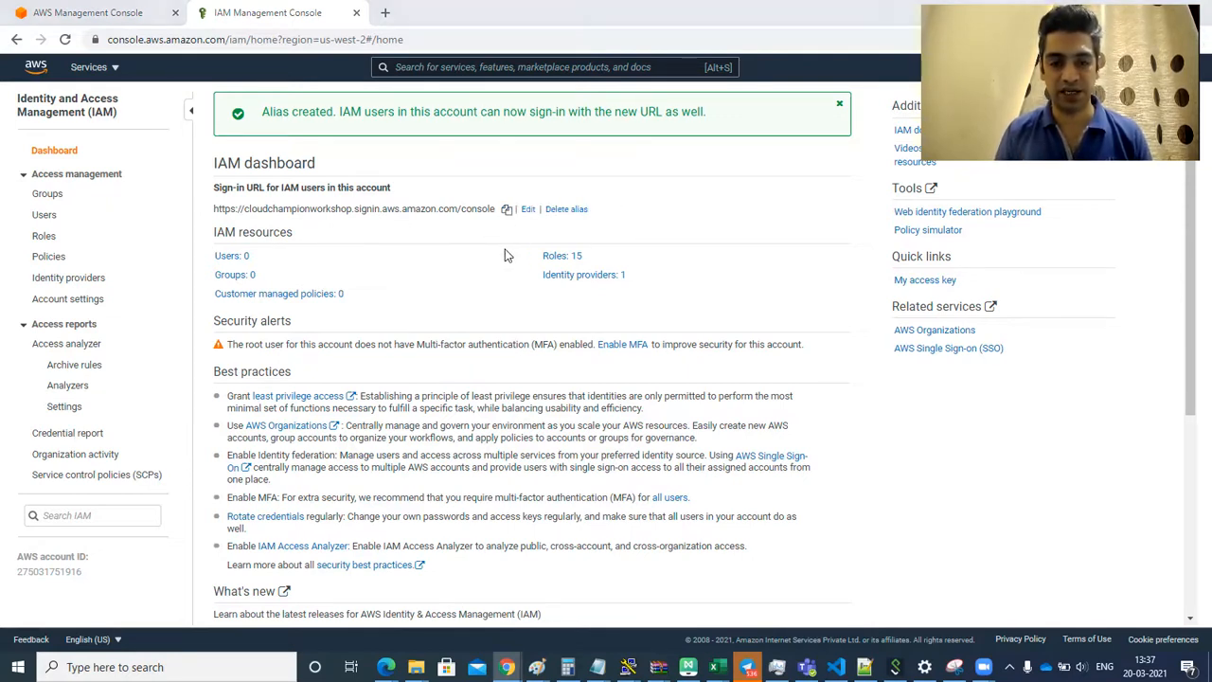
key("alt+Tab")
key("alt+Tab")
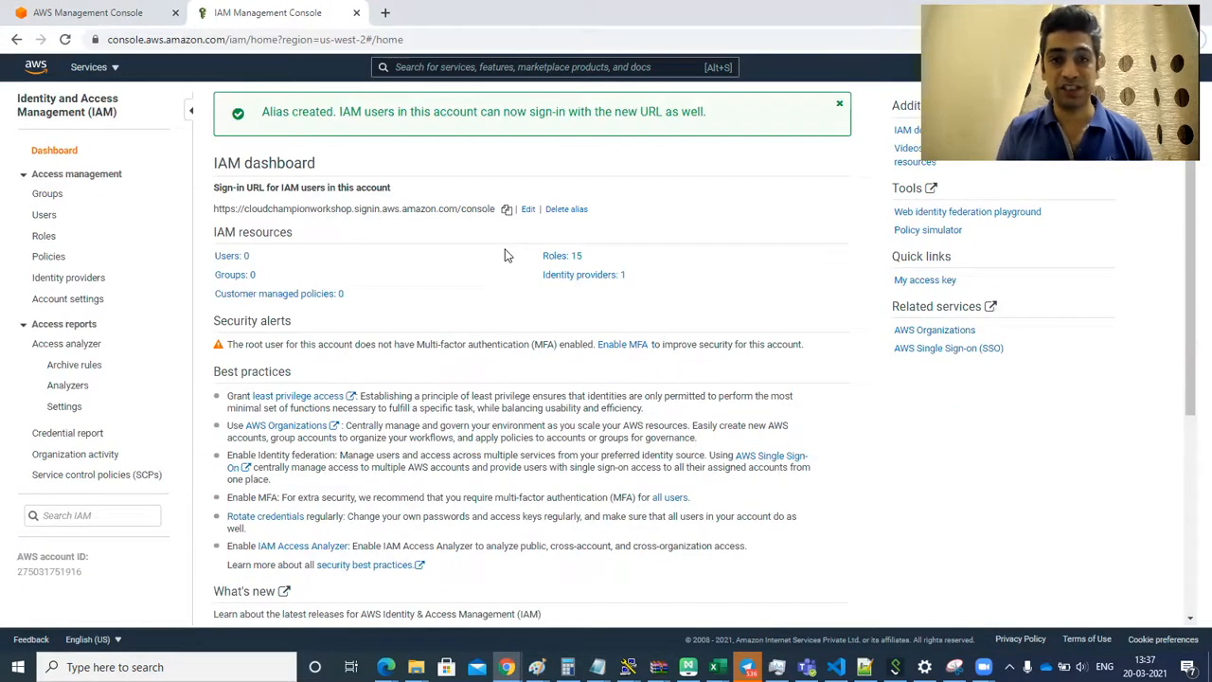
key("alt+Tab")
left_click(352, 217)
left_click_drag(380, 211, 212, 217)
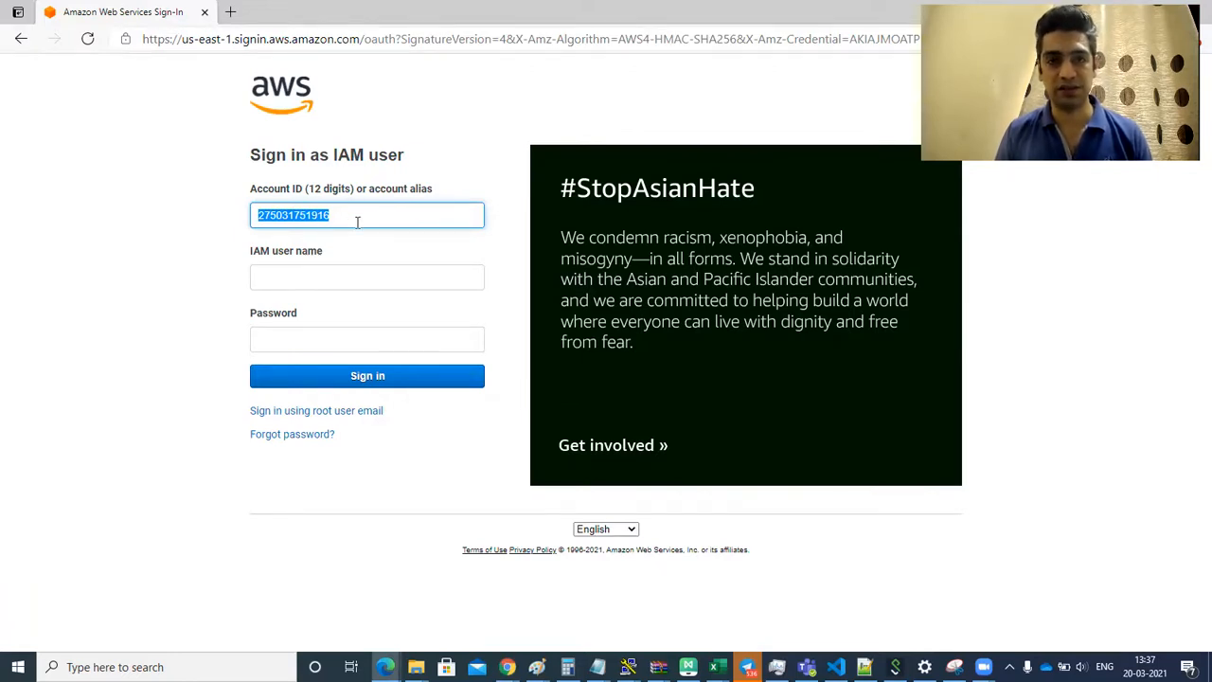
Switch to the IAM-Lab mind map in MindMaster and expand the subtopics of branch #2
key("alt+Tab")
key("alt+Tab")
key("alt+Tab")
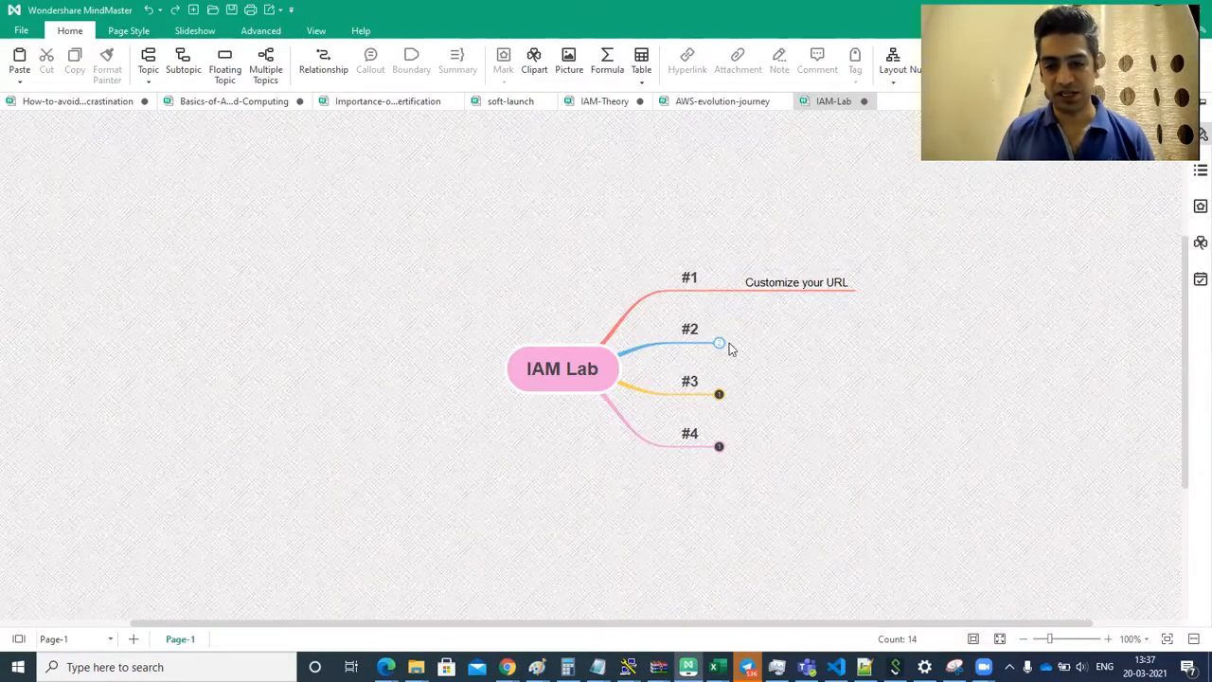
left_click(720, 344)
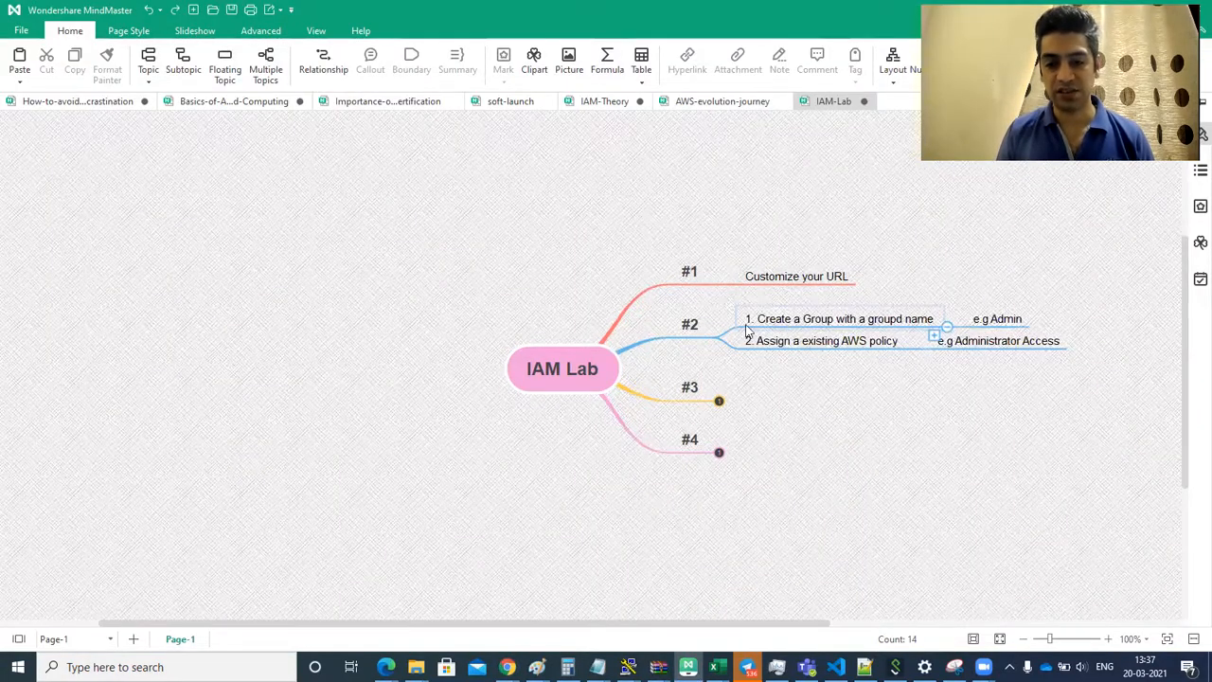
Correct "groupd" to "group" in the "Create a Group" subtopic of branch #2
left_click(793, 322)
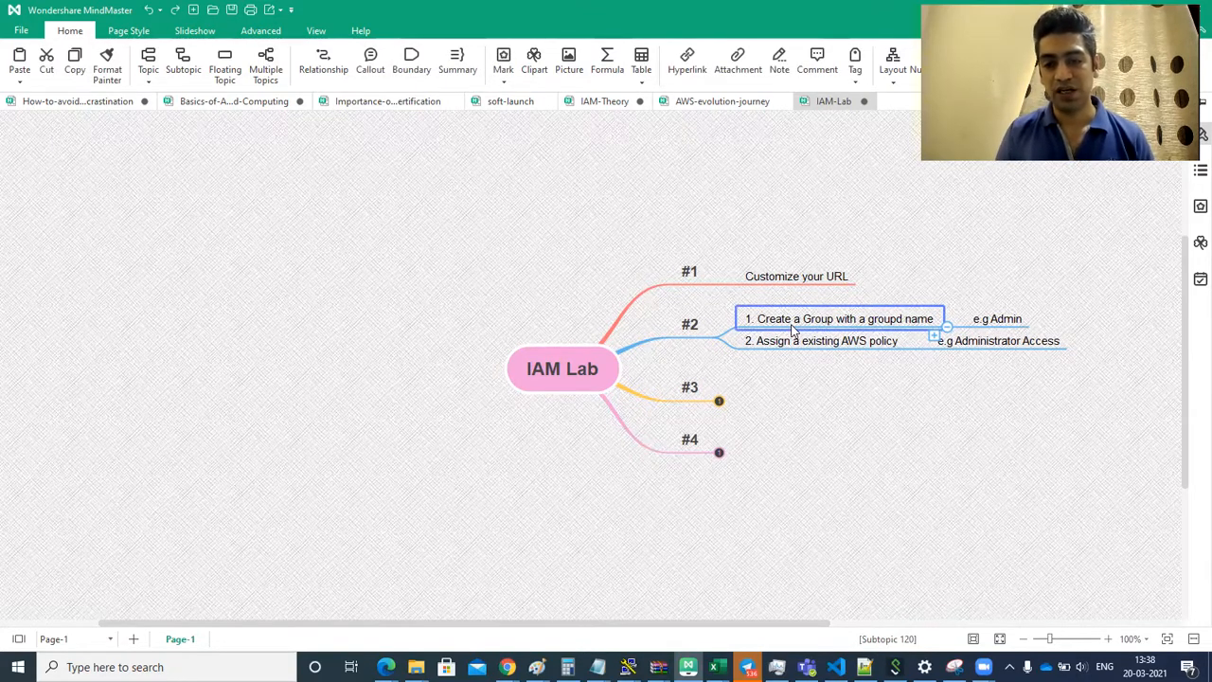
double_click(902, 320)
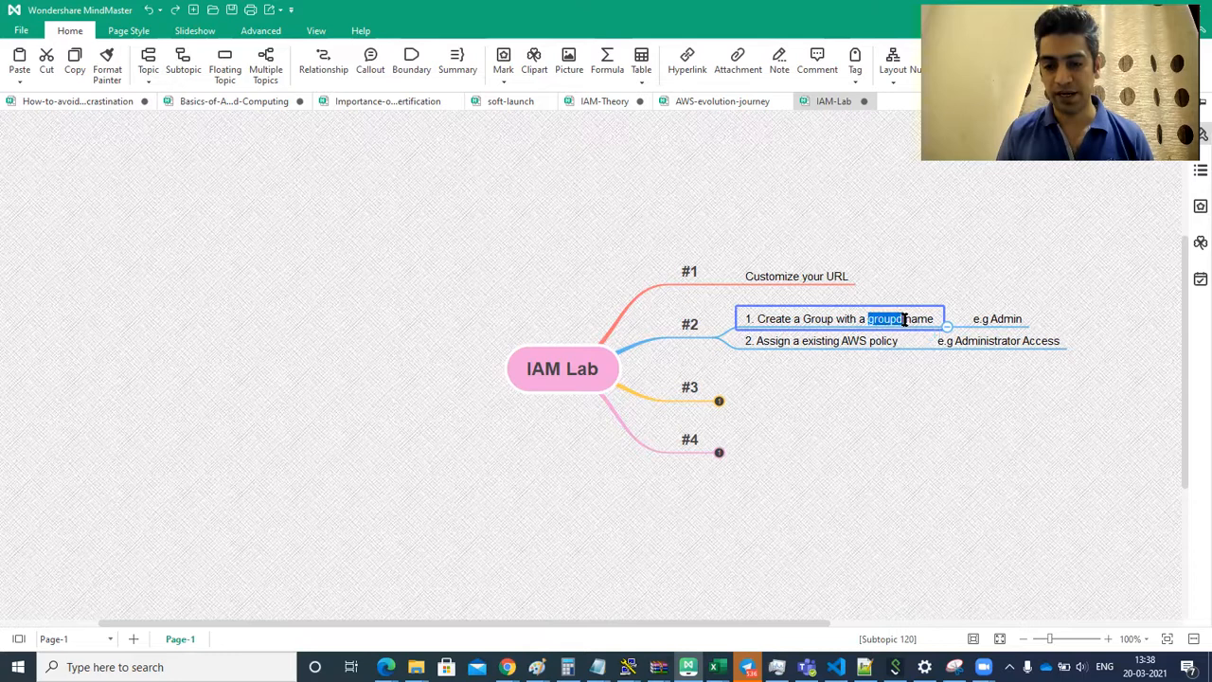
left_click(904, 320)
key("BackSpace")
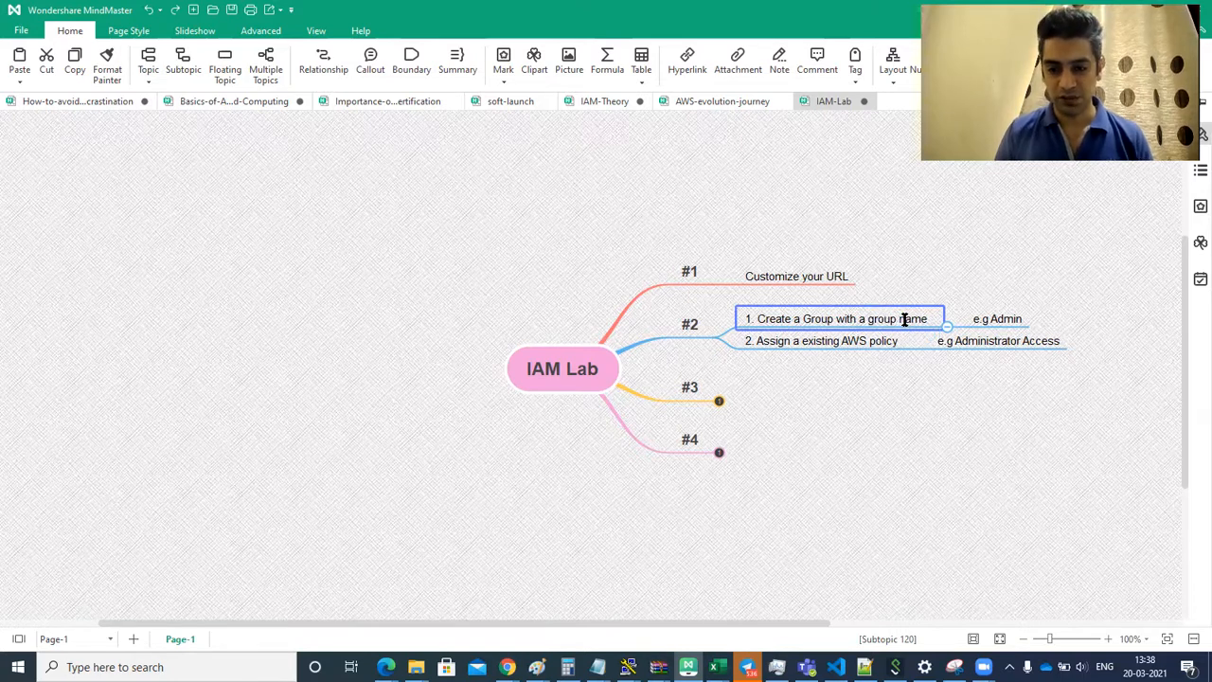
left_click(886, 462)
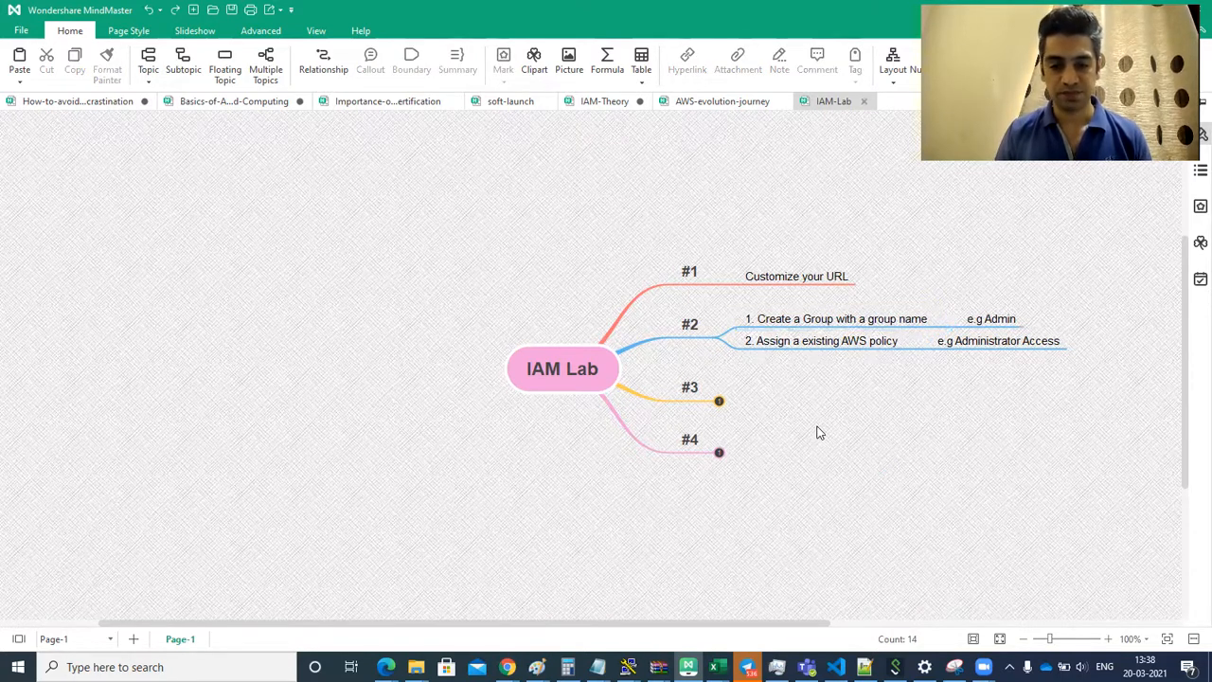
Switch to the IAM console in Chrome, start a new group named "admin" and proceed to attaching policies
key("alt+Tab")
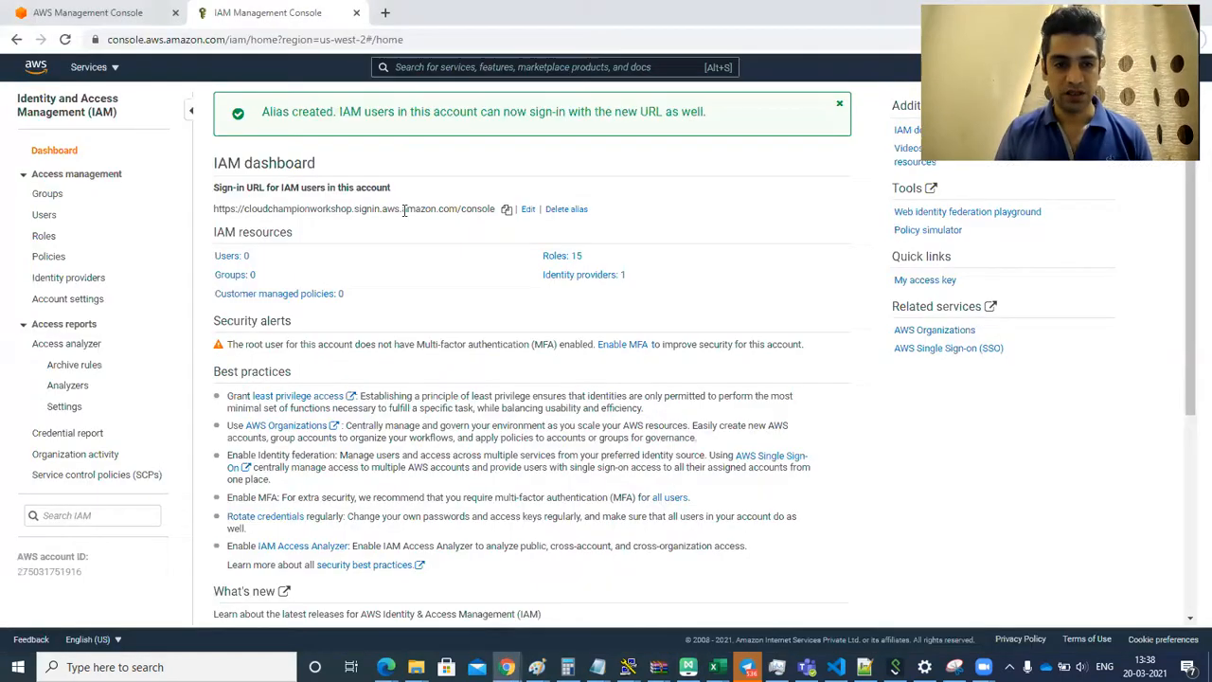
left_click(47, 194)
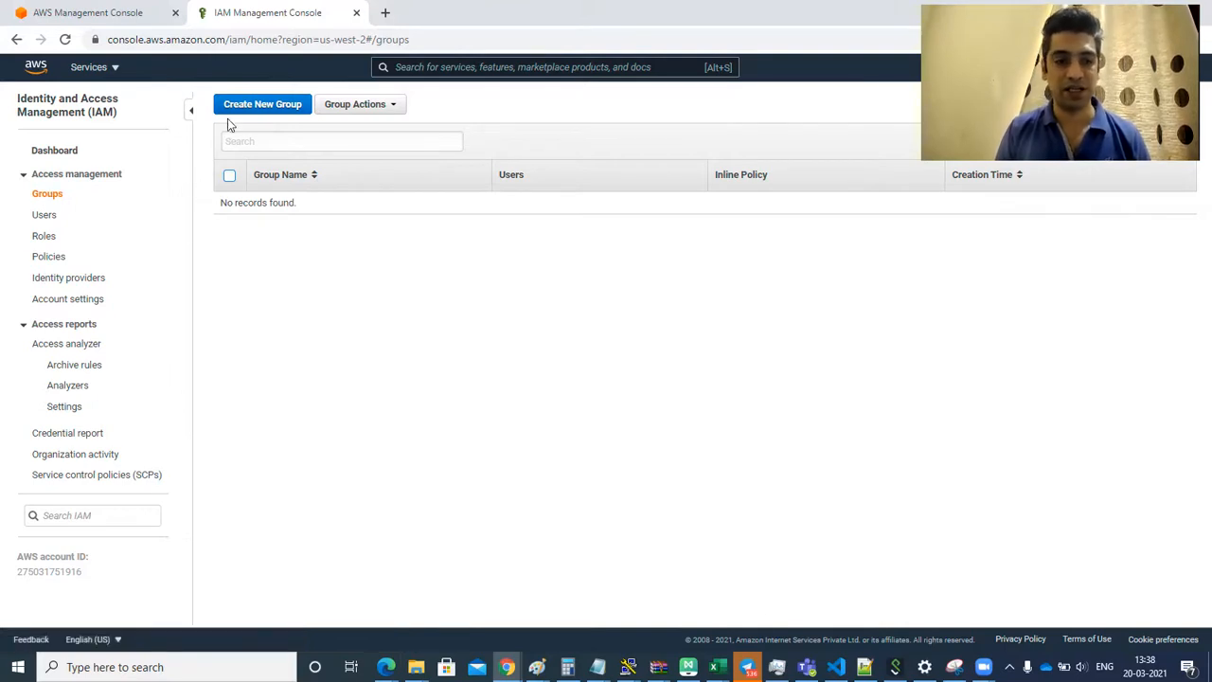
left_click(253, 108)
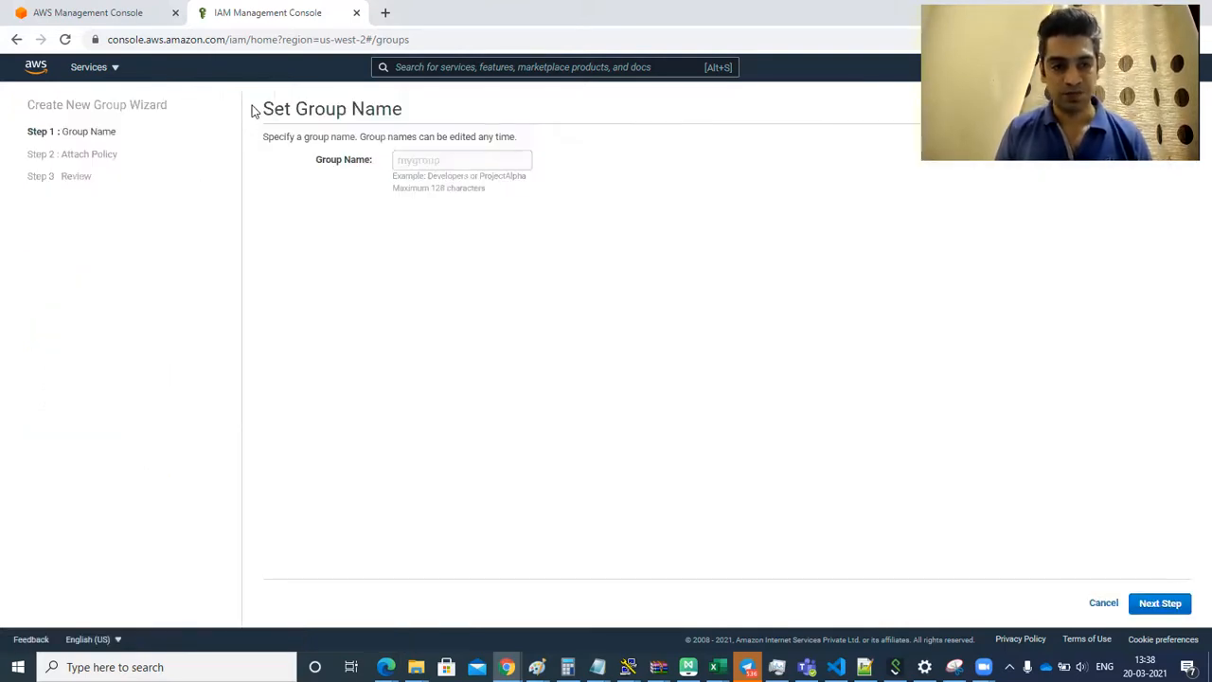
left_click(438, 166)
type("admin")
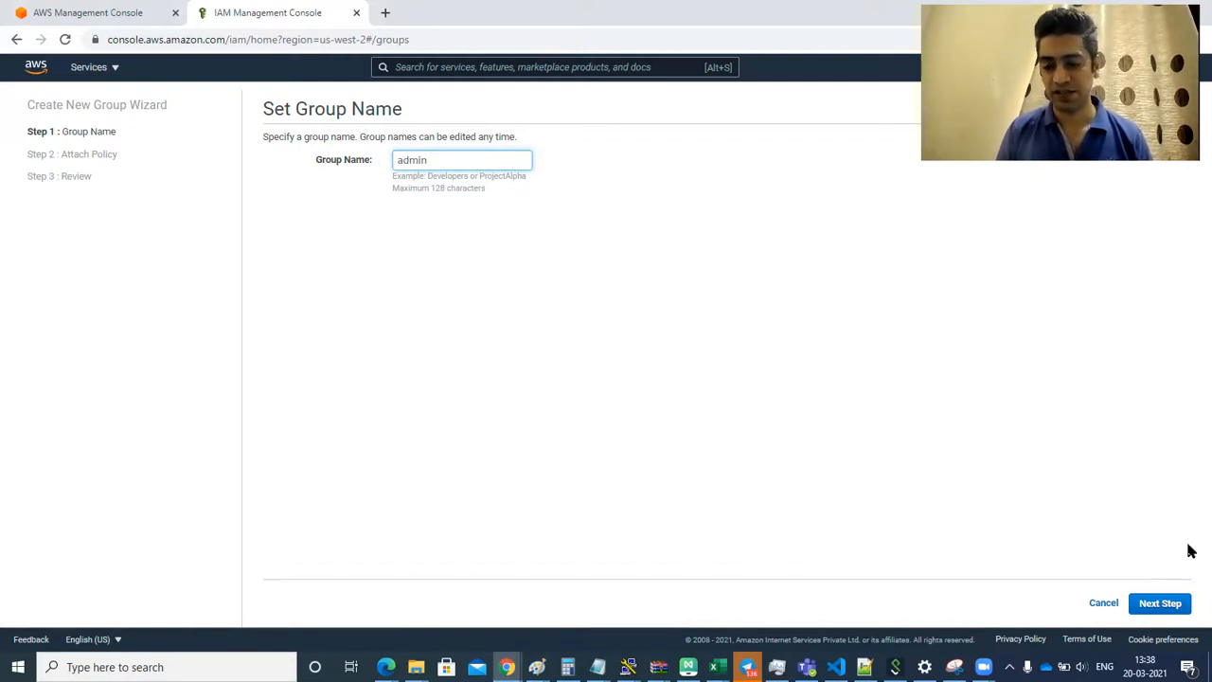
left_click(1165, 605)
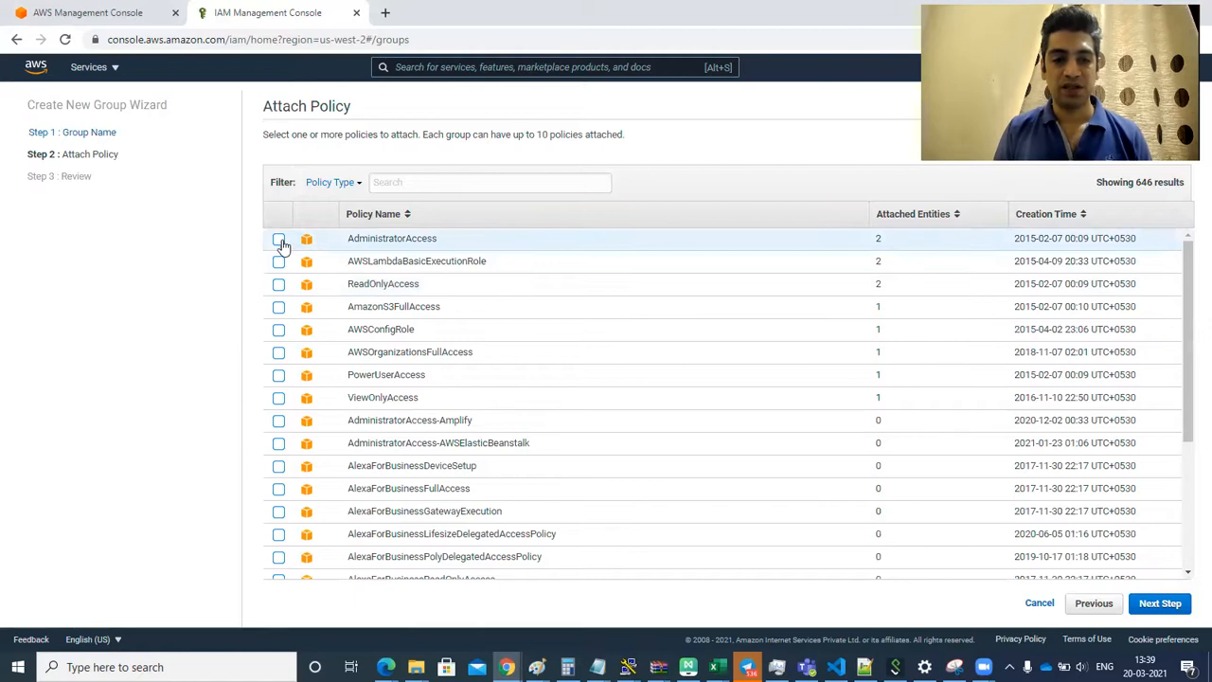
Look over the list of all AWS services and return to the group's policy list
left_click(113, 68)
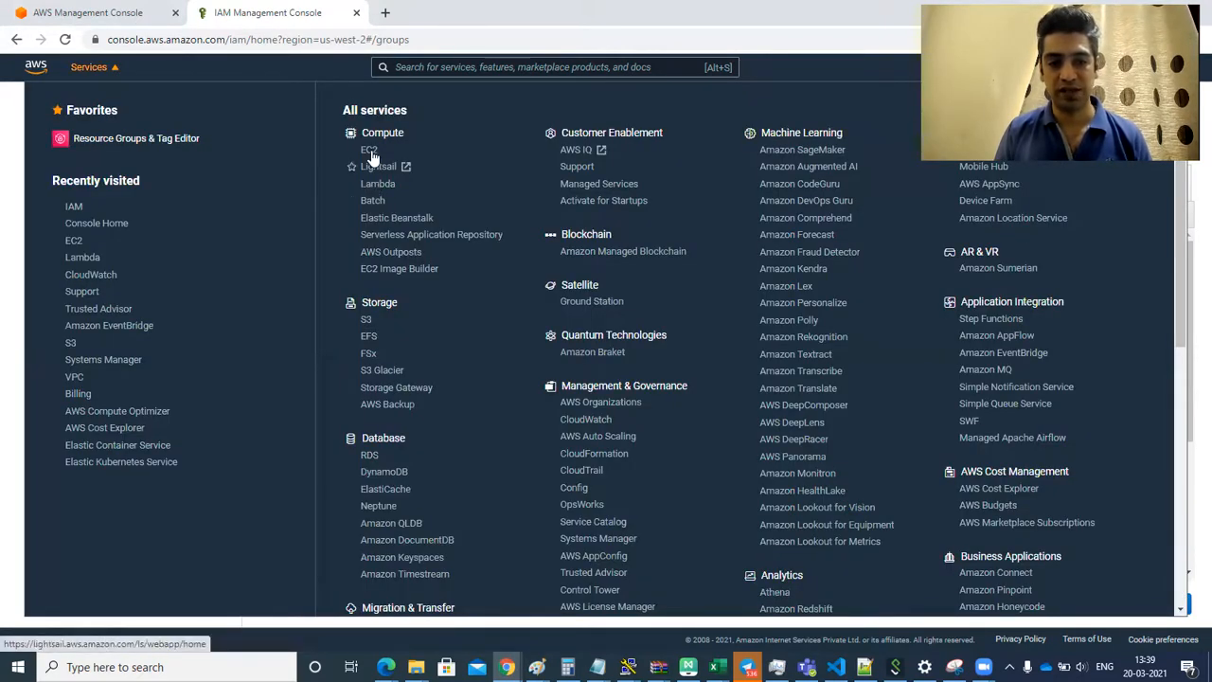
left_click(14, 239)
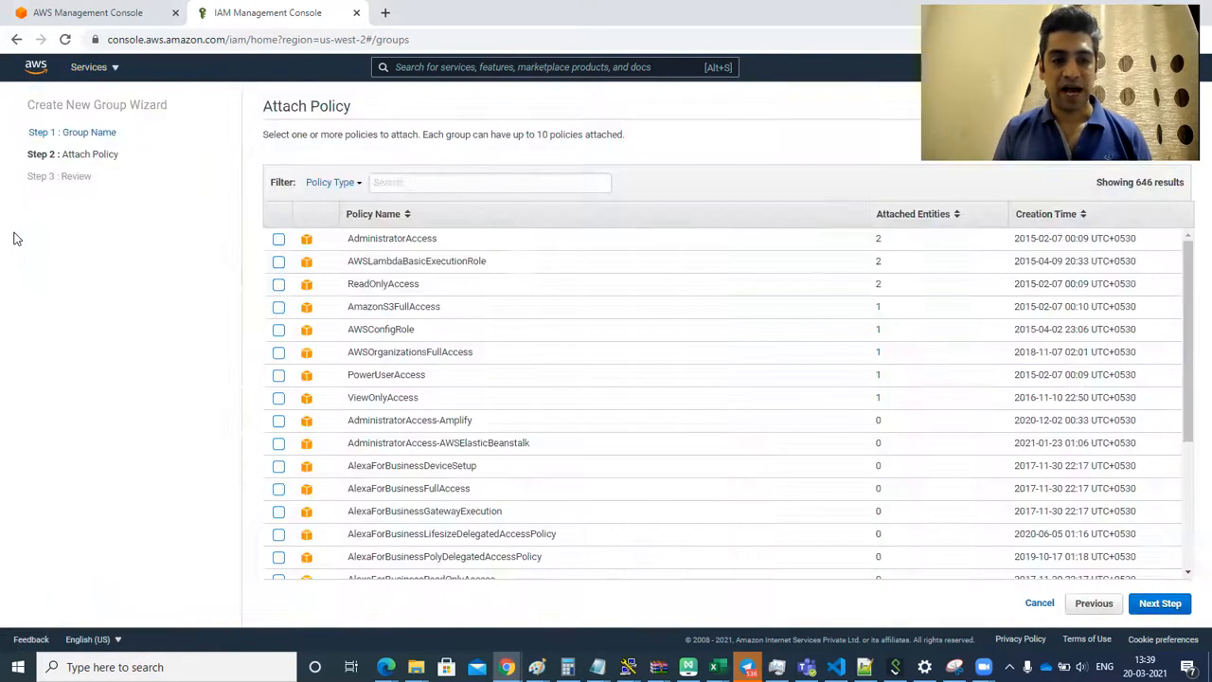
left_click(414, 184)
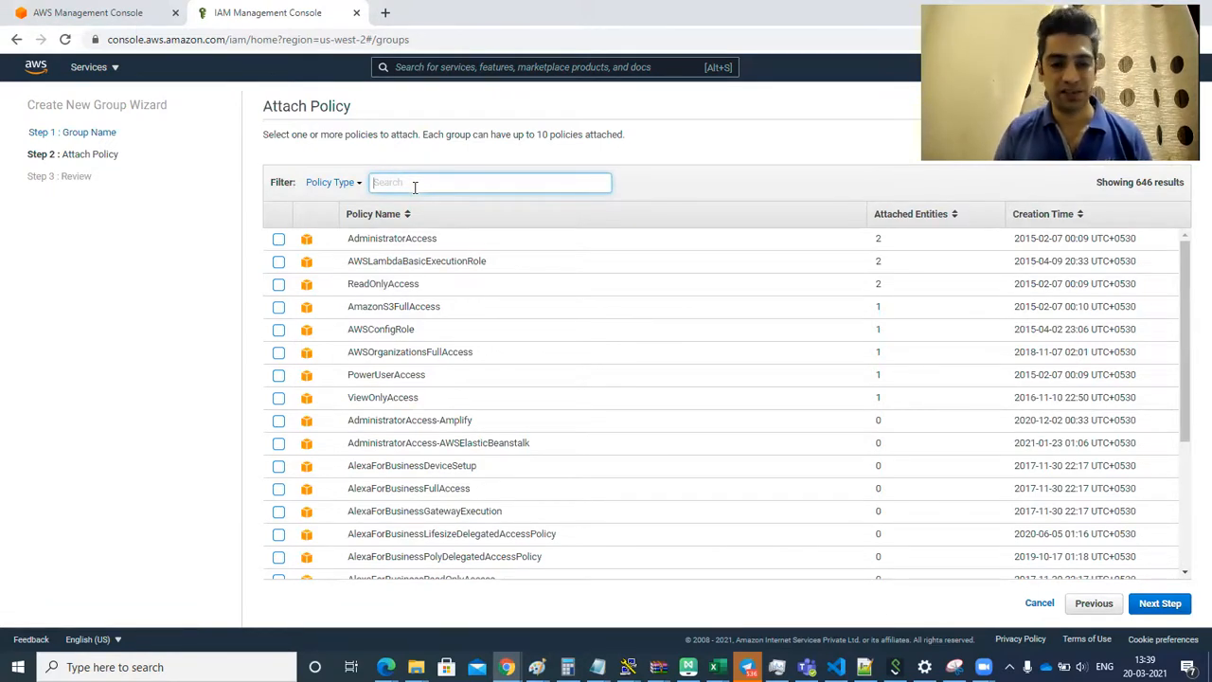
left_click(280, 241)
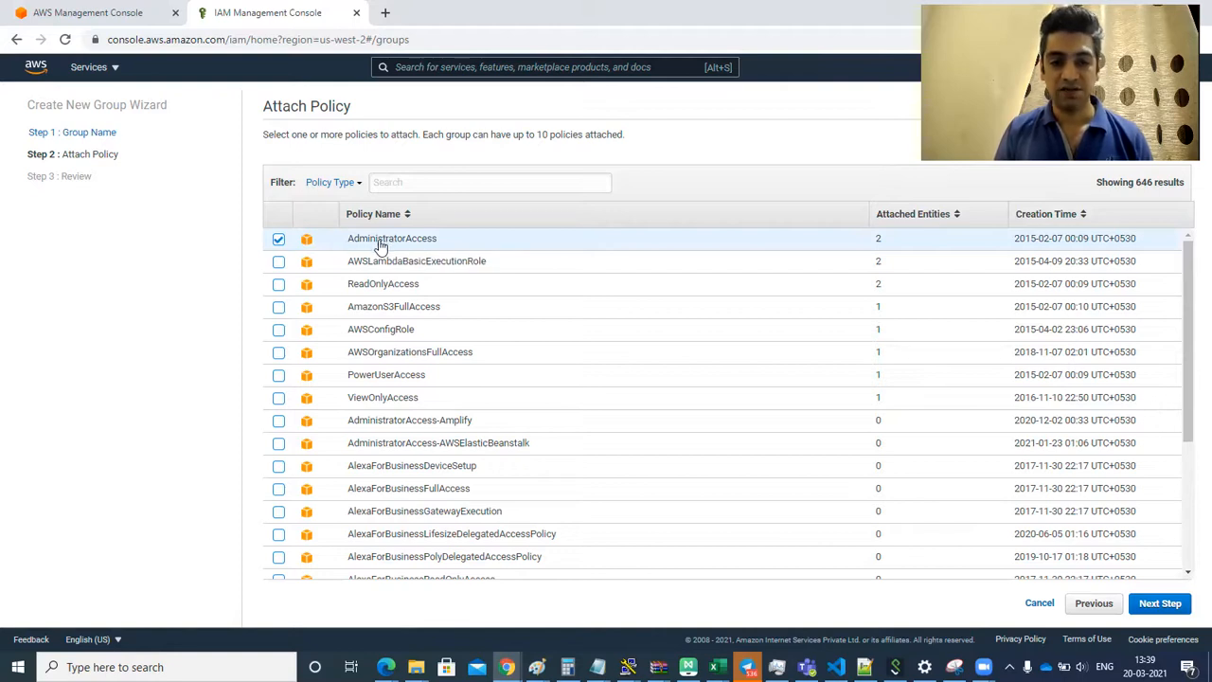
left_click(279, 241)
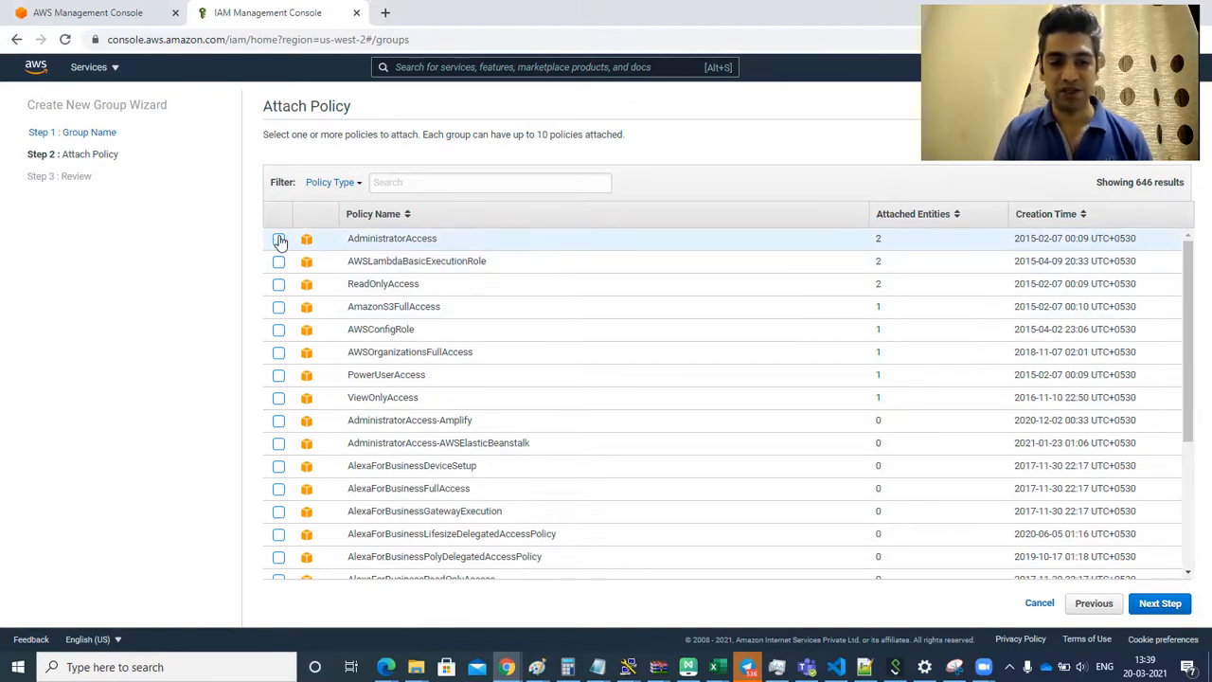
left_click(280, 286)
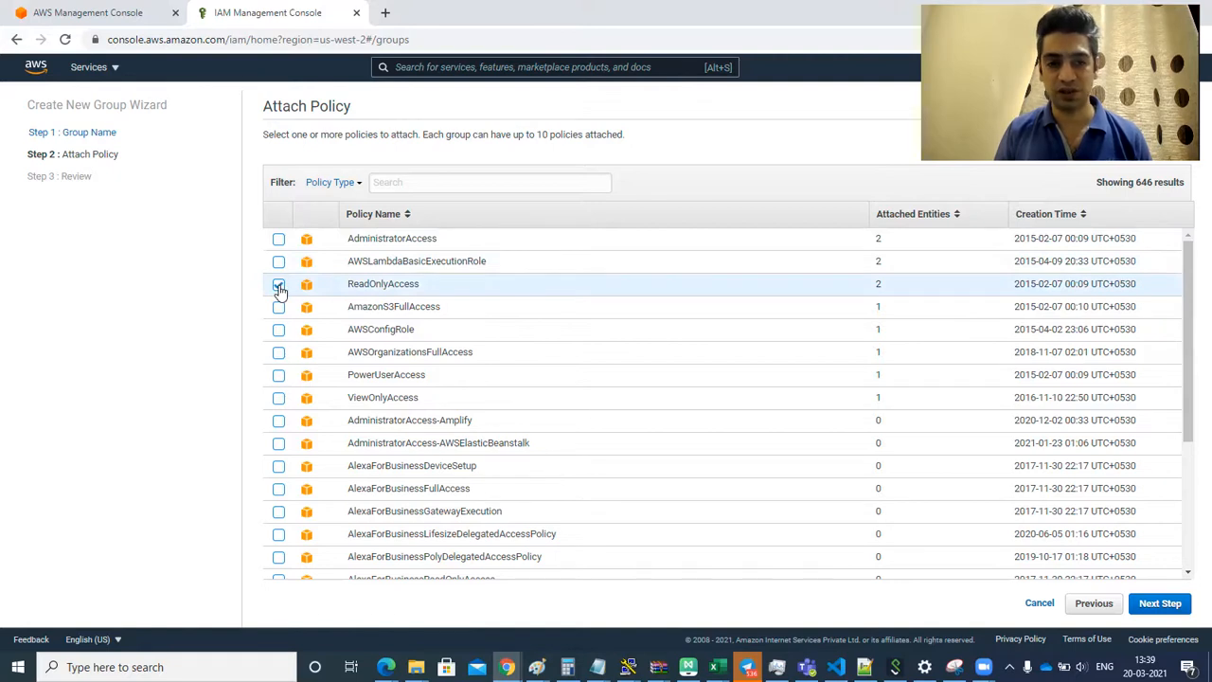
left_click(279, 285)
Attach the AdministratorAccess policy to the admin group and create the group
left_click(279, 240)
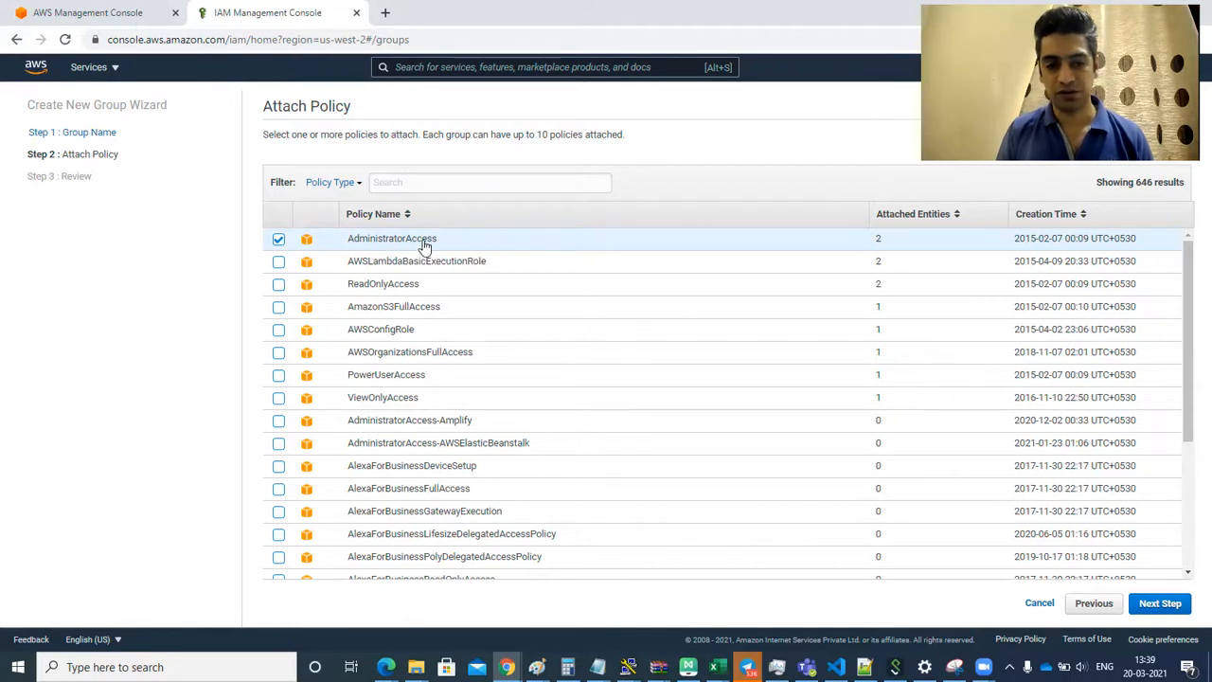
left_click(1160, 603)
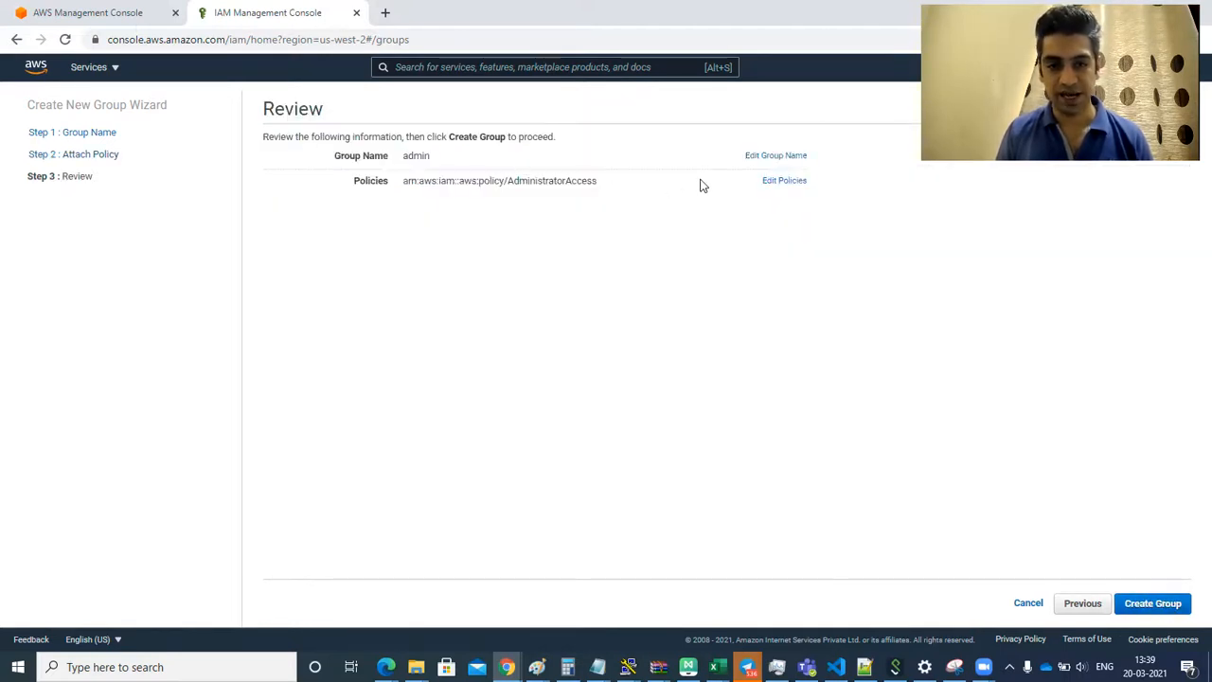
left_click(1151, 603)
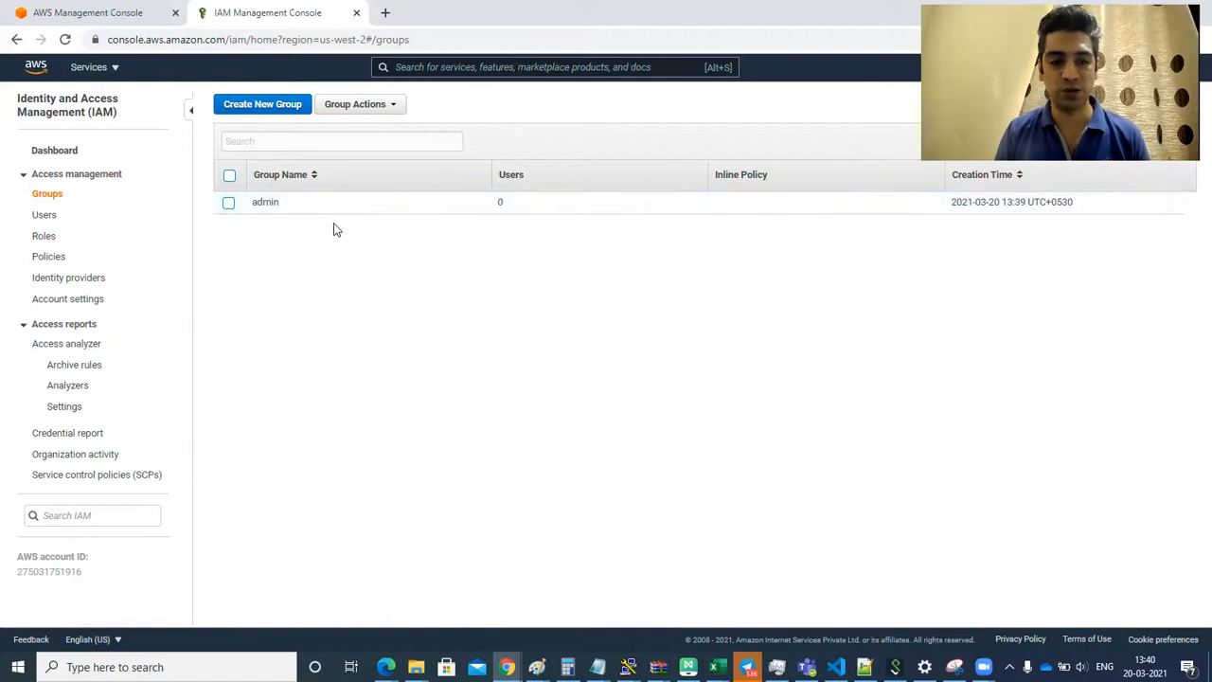
Switch to the IAM-Lab mind map in MindMaster and expand branch #3
key("alt+Tab")
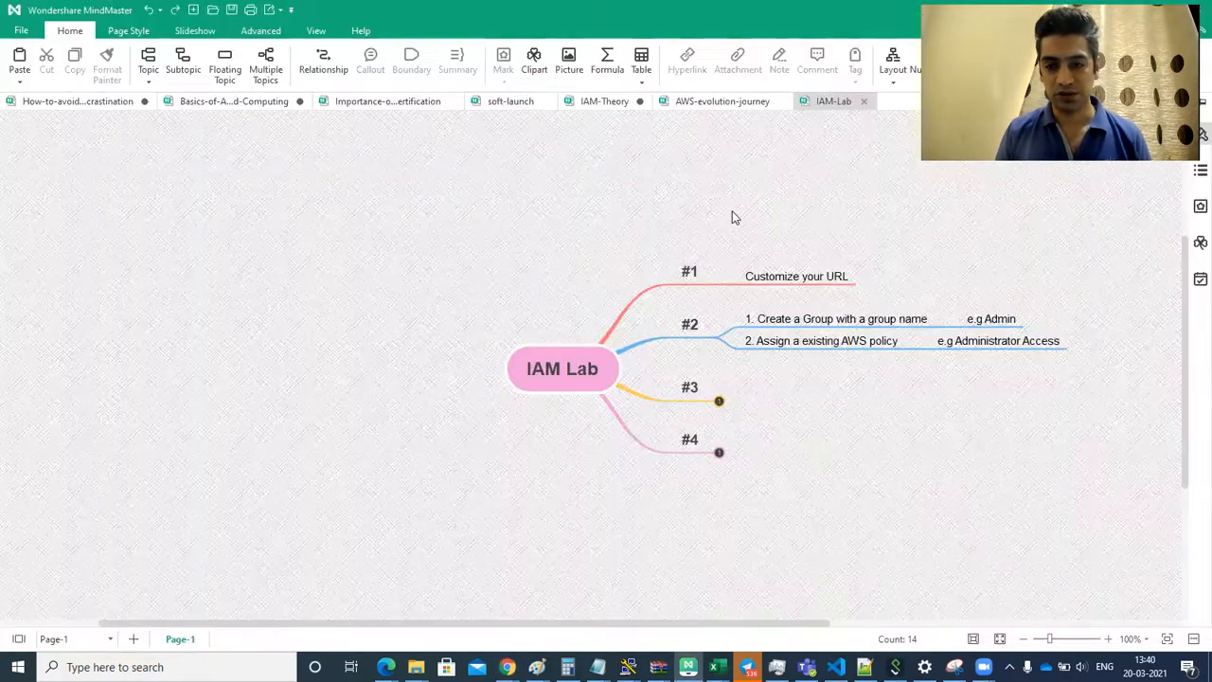
left_click(719, 402)
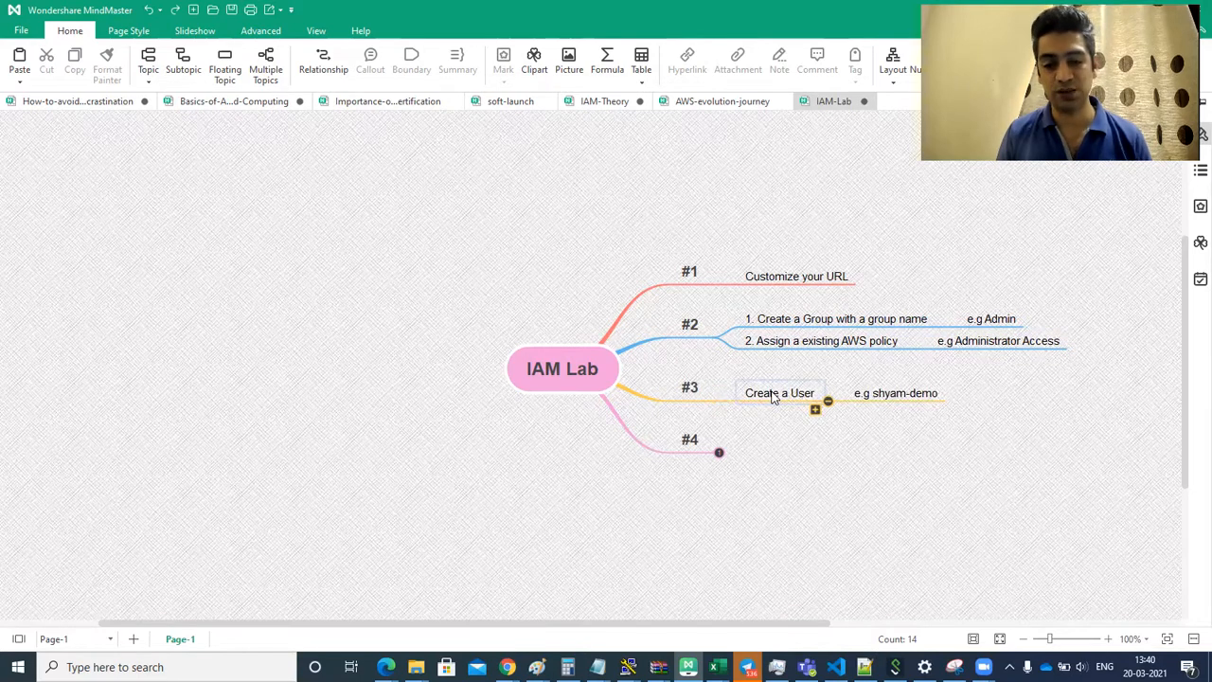
Switch to the IAM console in Chrome, start adding a new user and enter the example user name from the lab map
key("alt+Tab")
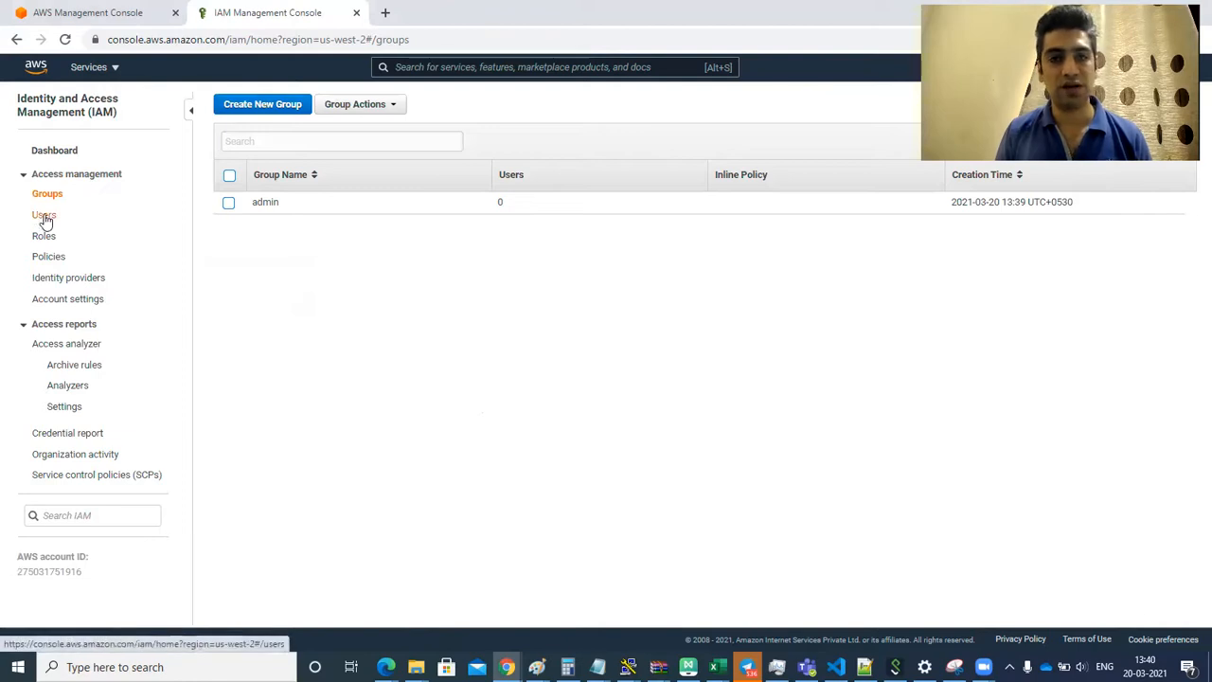
left_click(44, 217)
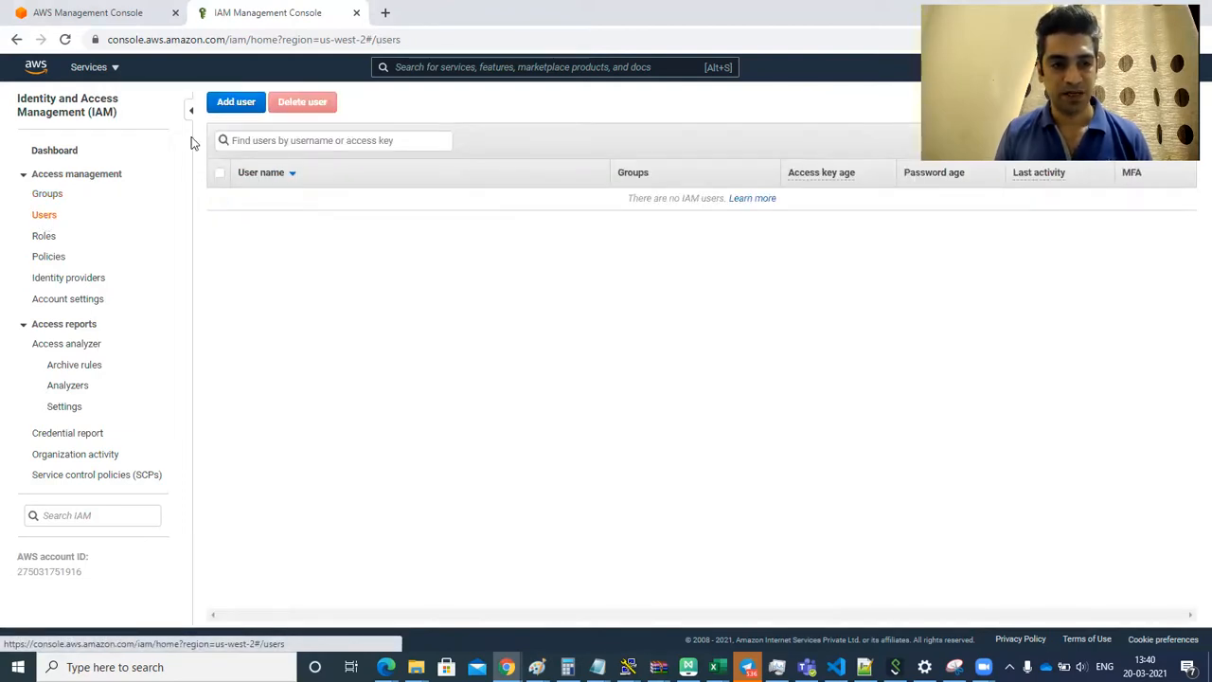
left_click(233, 106)
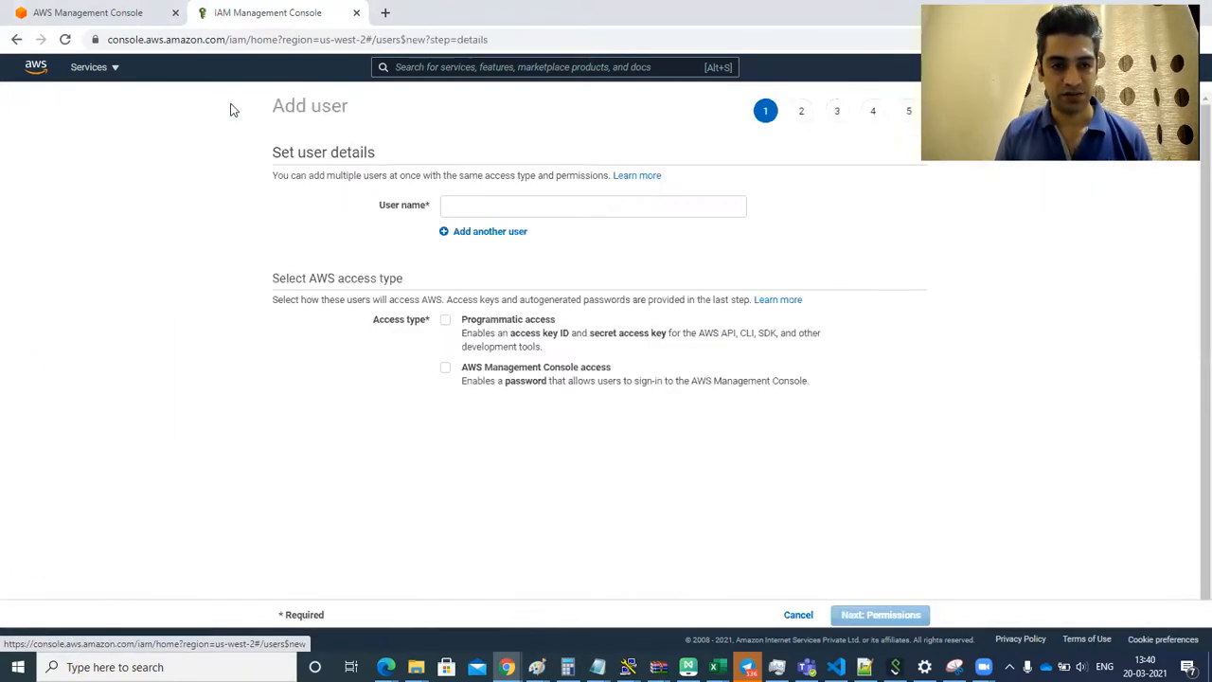
left_click(458, 214)
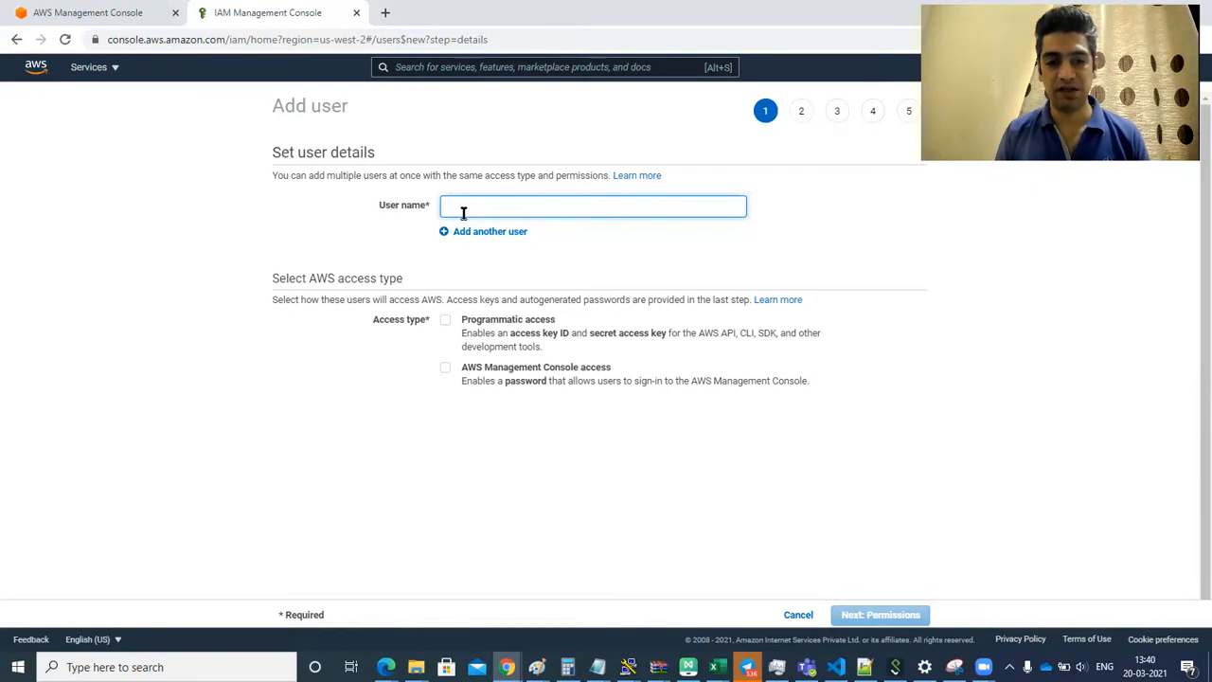
type("shy")
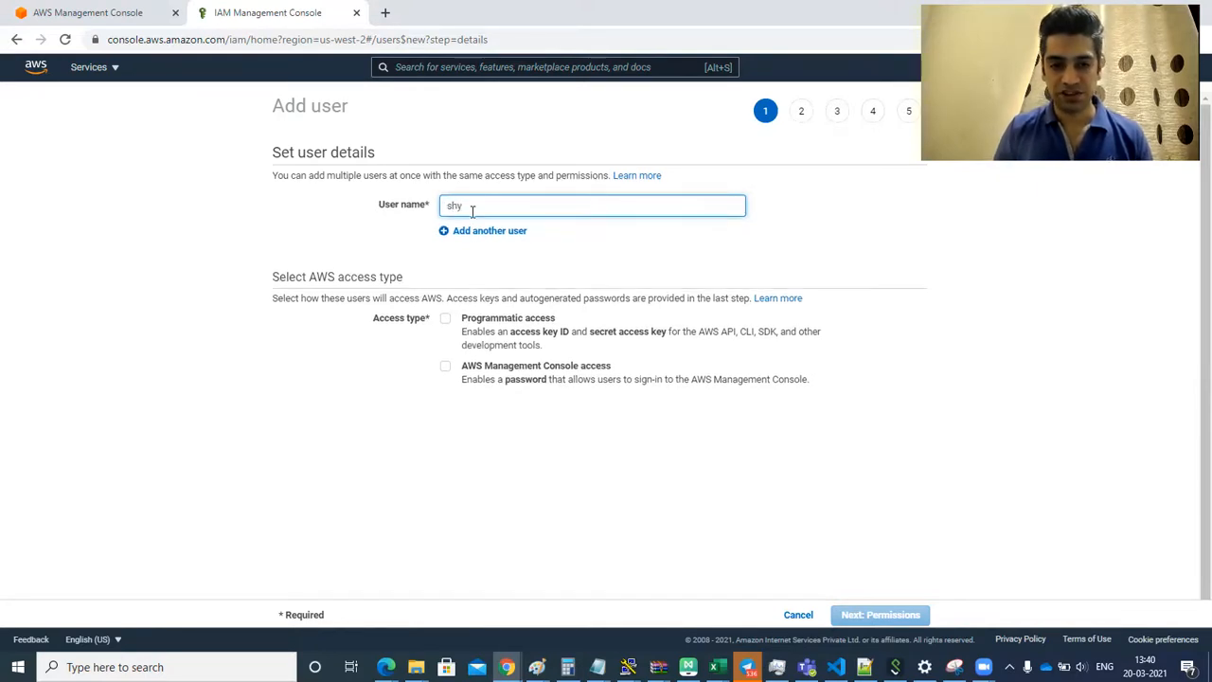
type("am-demo")
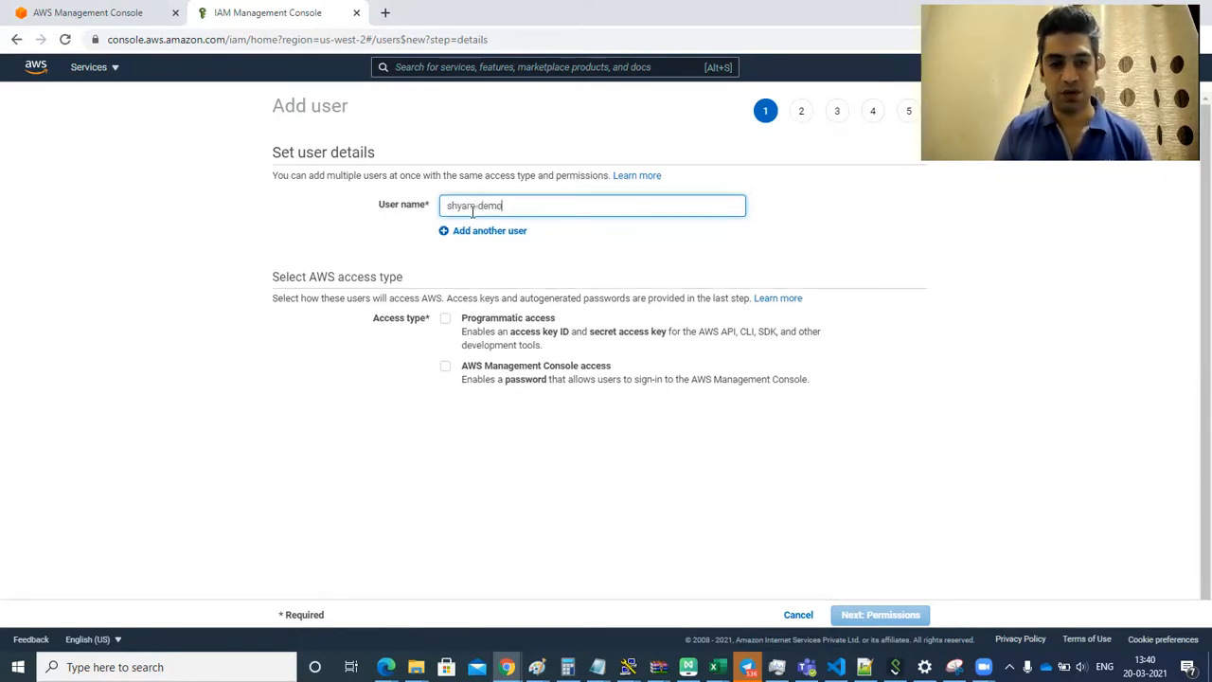
left_click(445, 369)
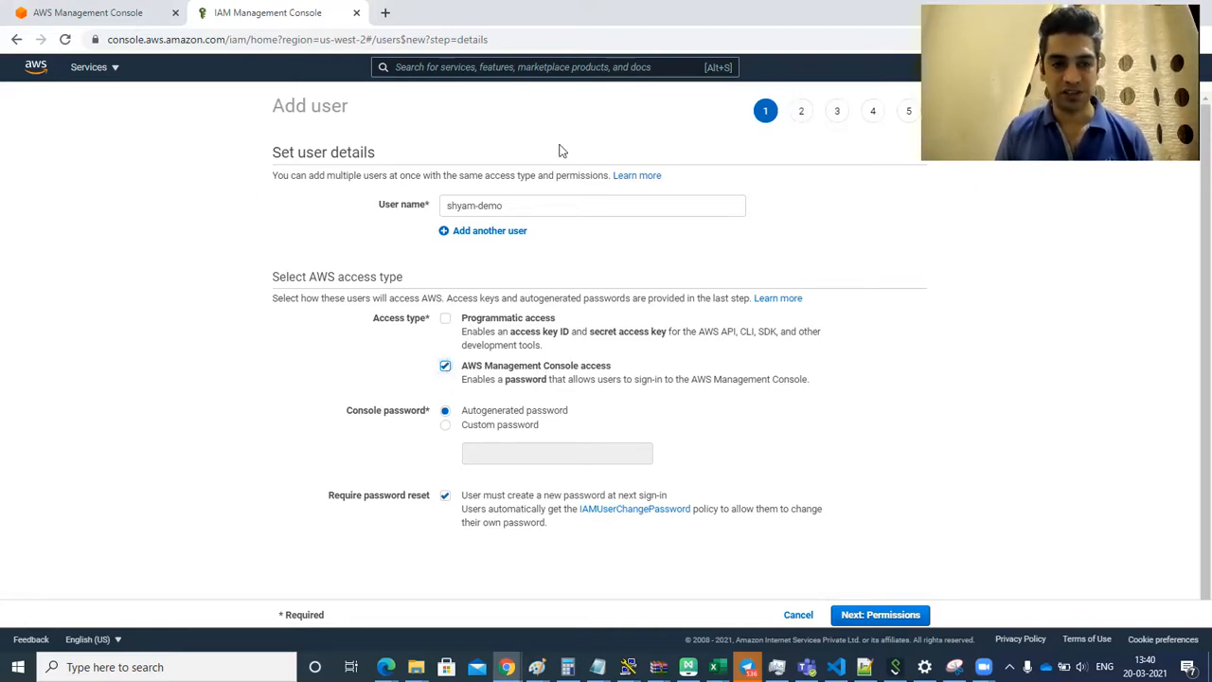
left_click(444, 369)
left_click(445, 320)
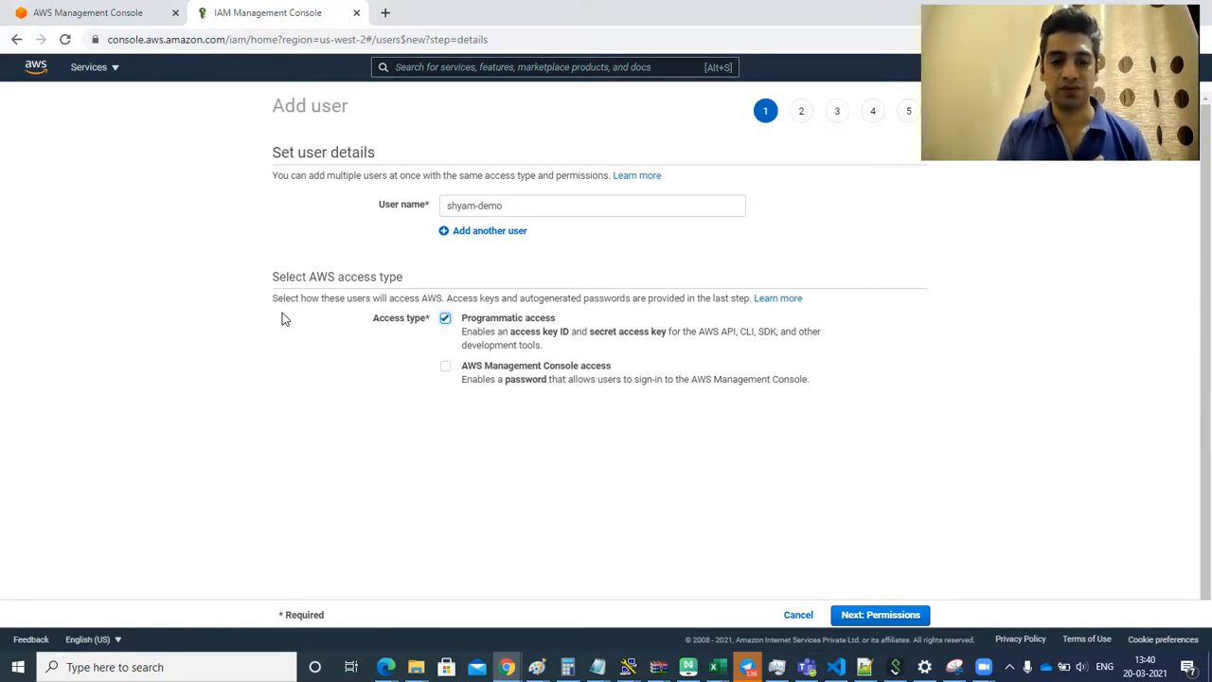
left_click(446, 321)
Give the user AWS Management Console access with an autogenerated password and a required password reset at next sign-in
left_click(445, 367)
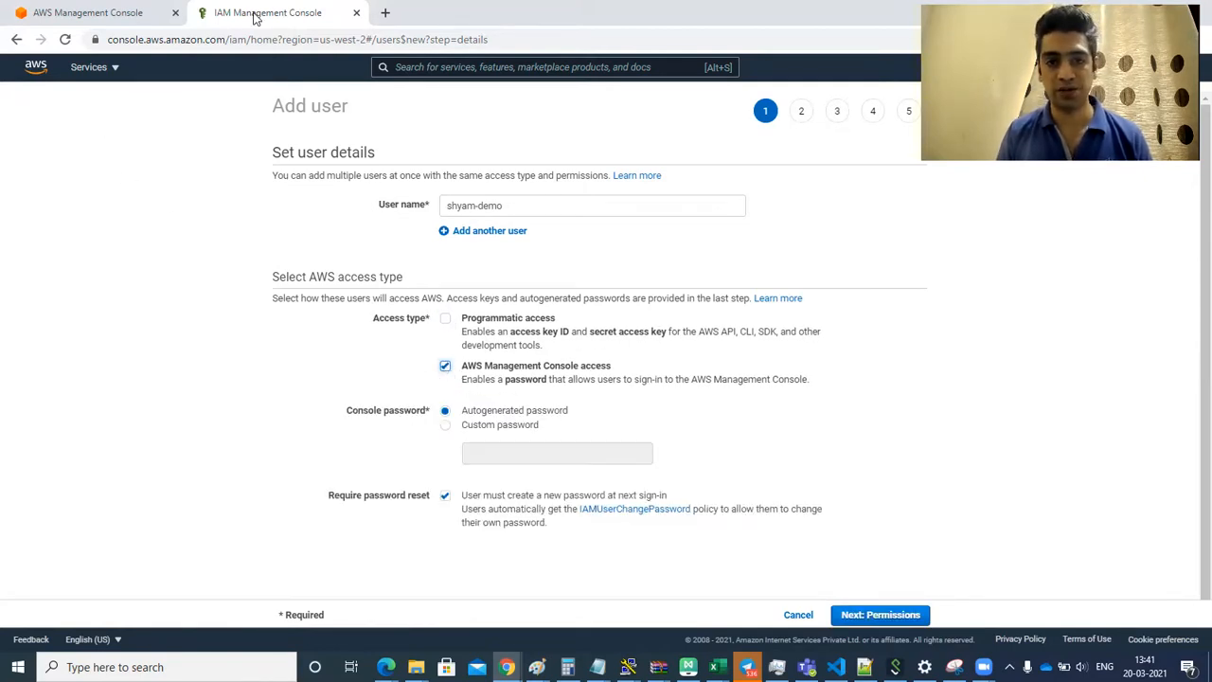
left_click(446, 426)
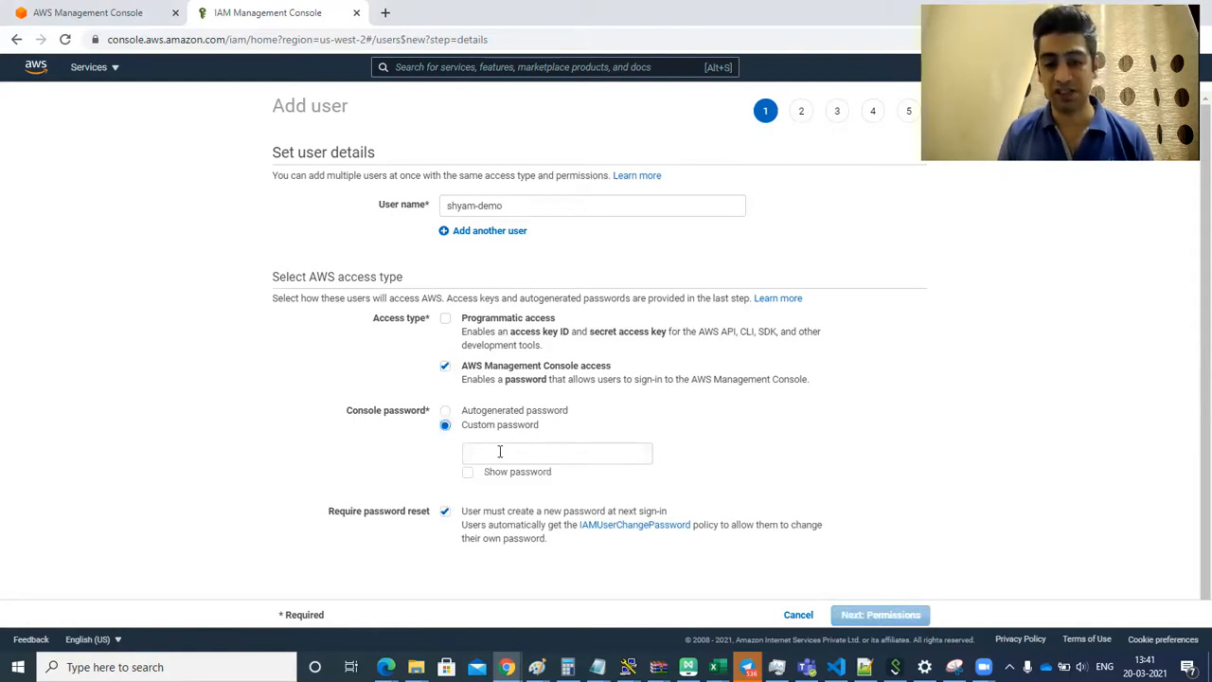
left_click(446, 413)
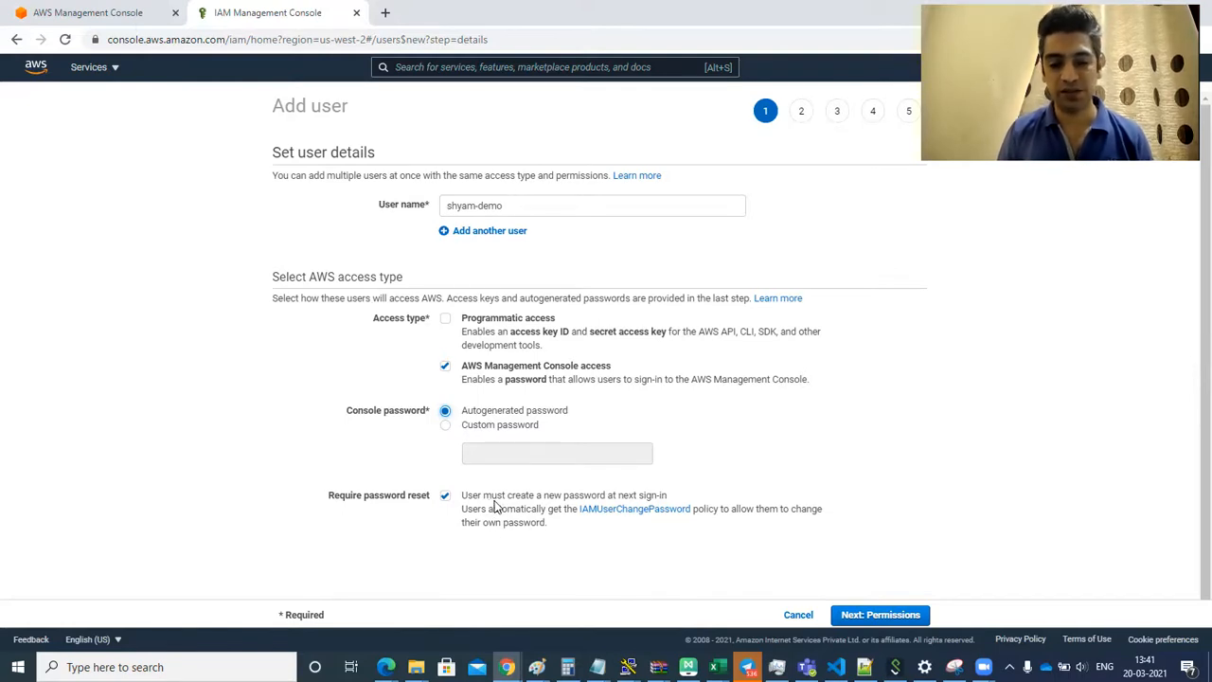
left_click(446, 497)
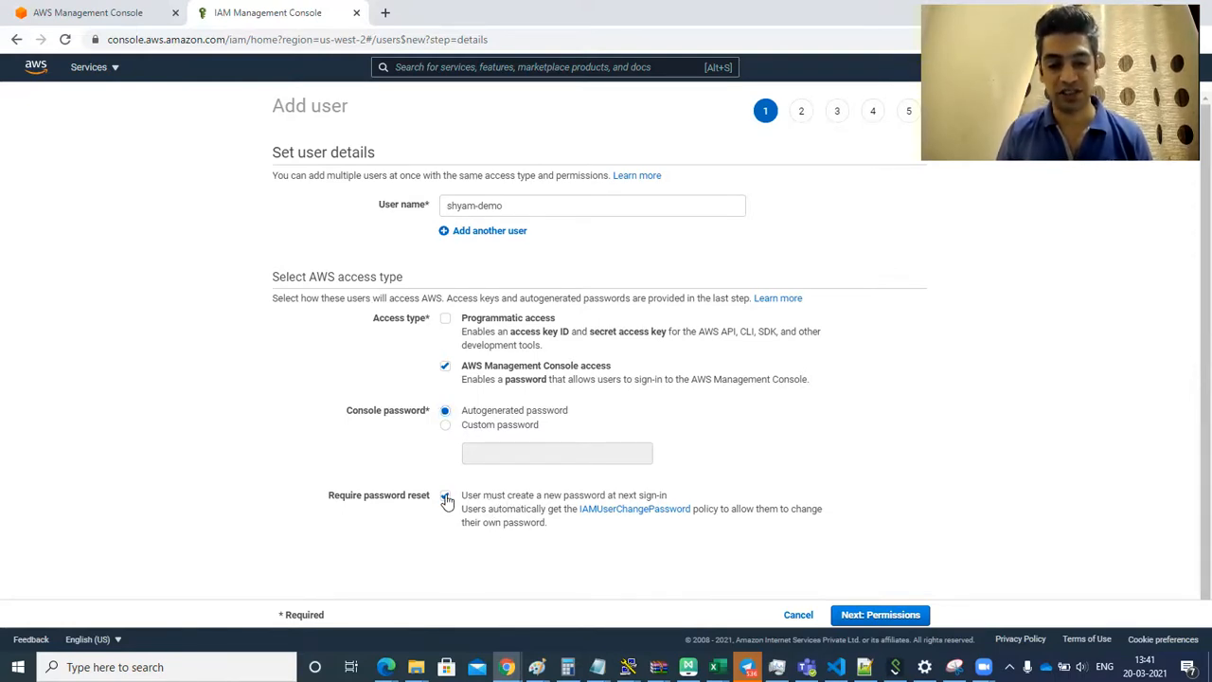
left_click(446, 497)
Proceed to the permissions, add the user to the admin group and continue to the tags
left_click(911, 617)
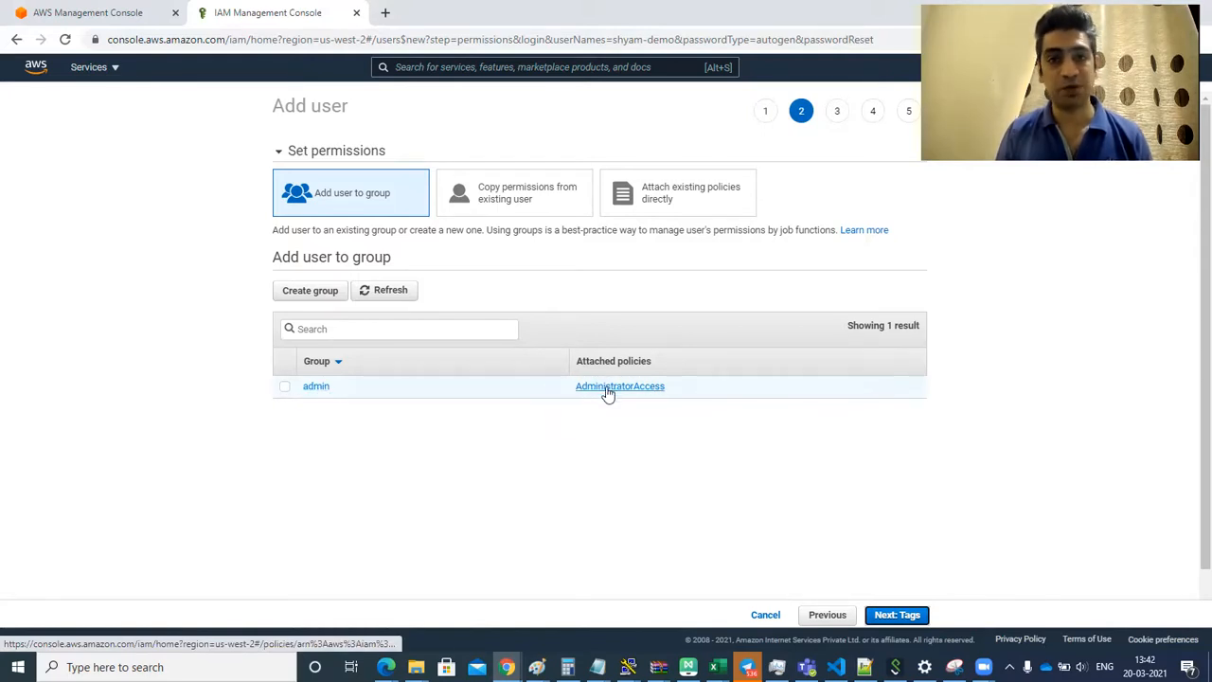
left_click(285, 388)
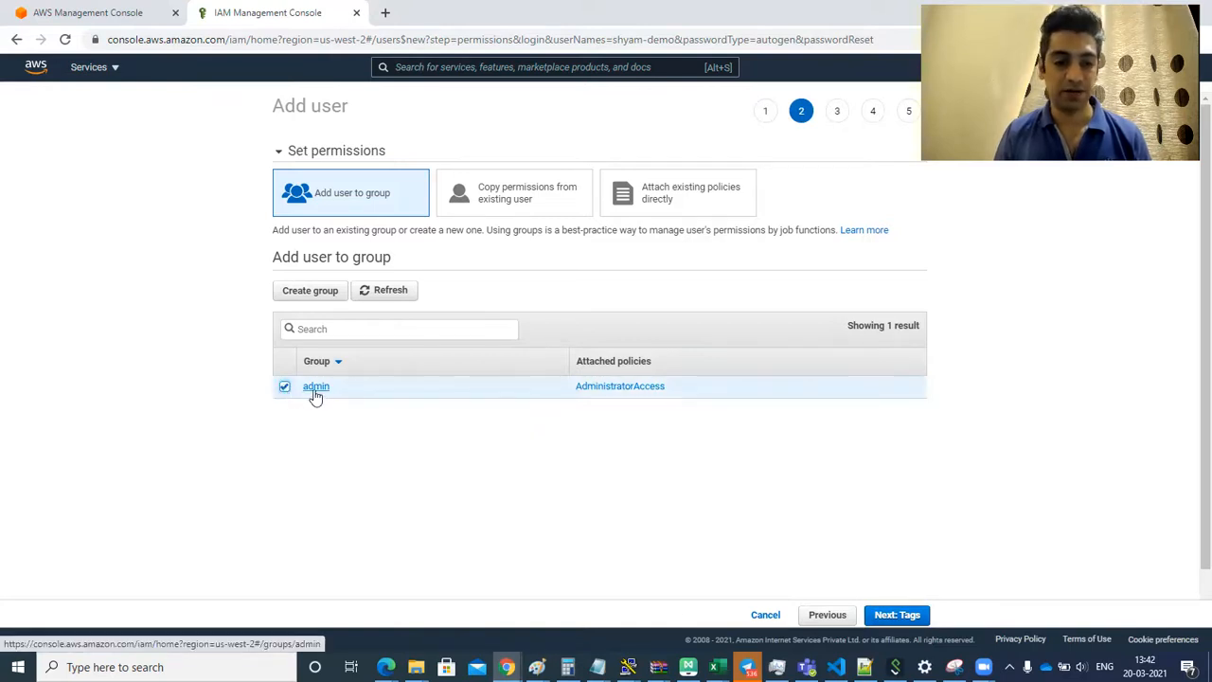
left_click(888, 616)
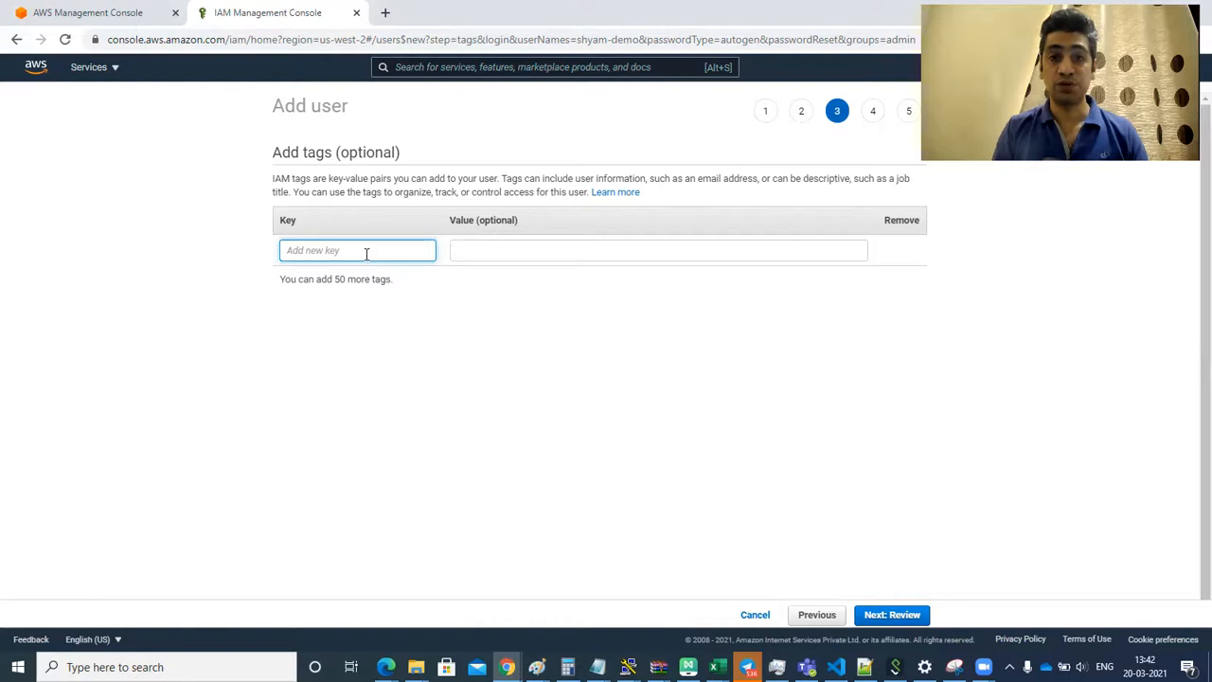
Add a Student-id tag and a RollNo tag to the user, each with a sample number as its value
type("Student-id")
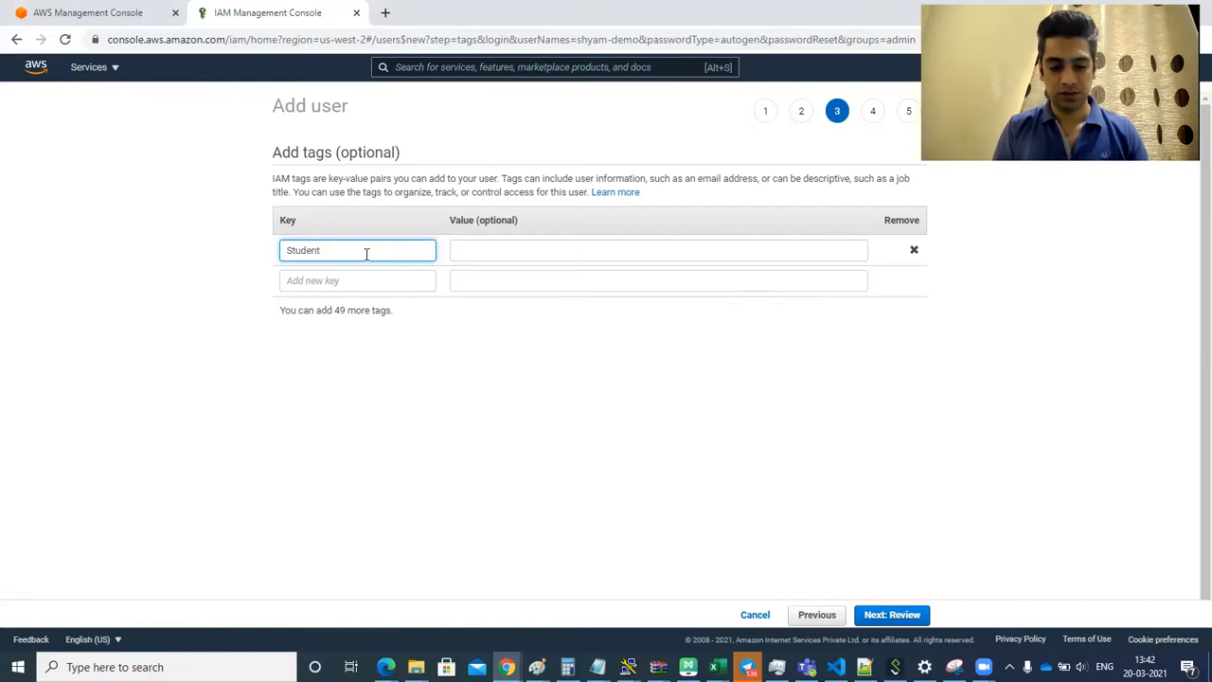
left_click(518, 250)
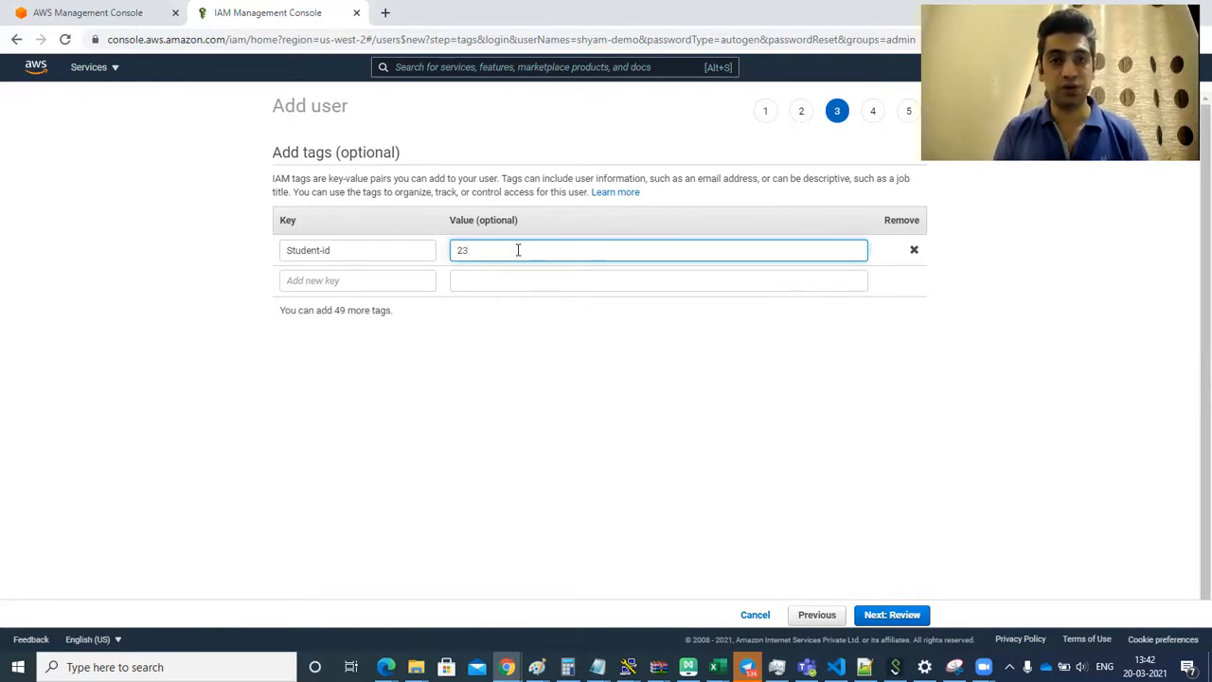
left_click(338, 288)
type("RollNo")
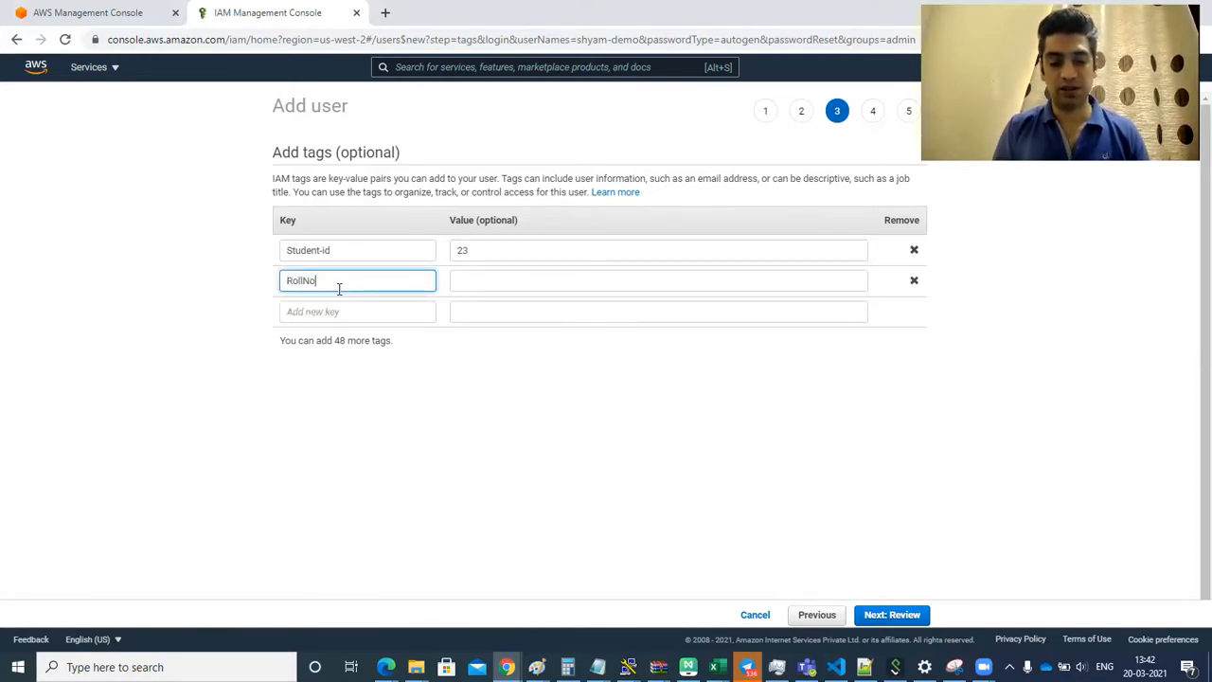
left_click(490, 278)
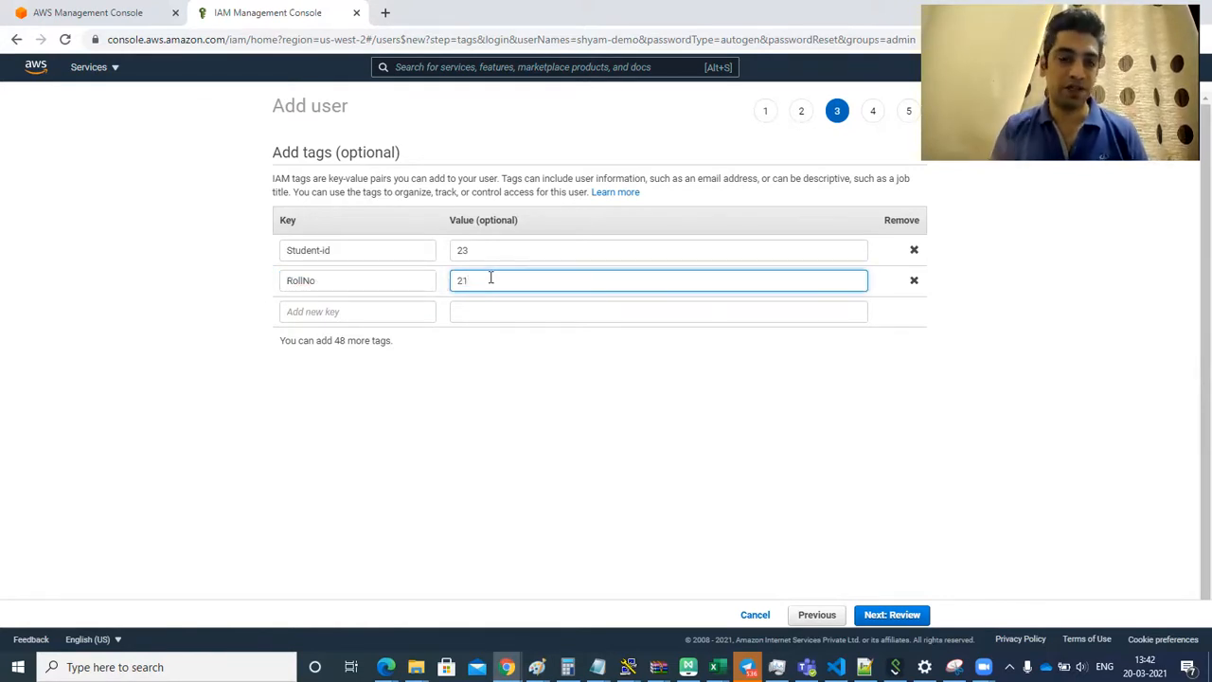
Remove the RollNo tag from the user's tags
double_click(335, 279)
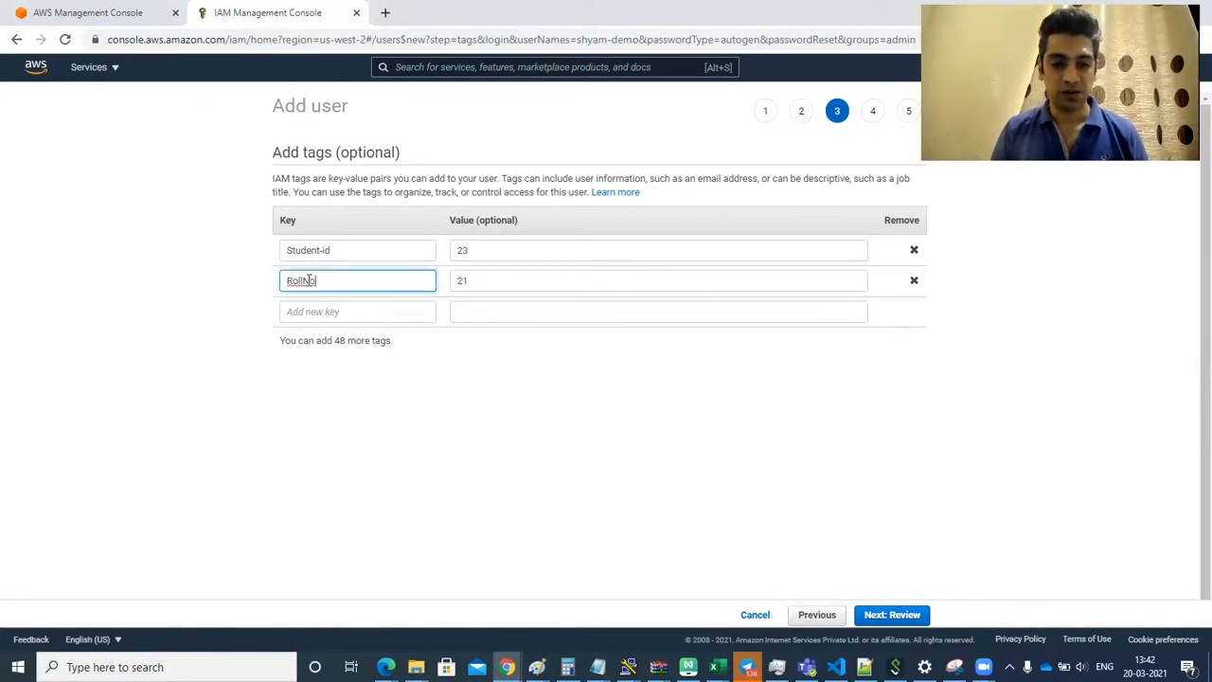
double_click(487, 286)
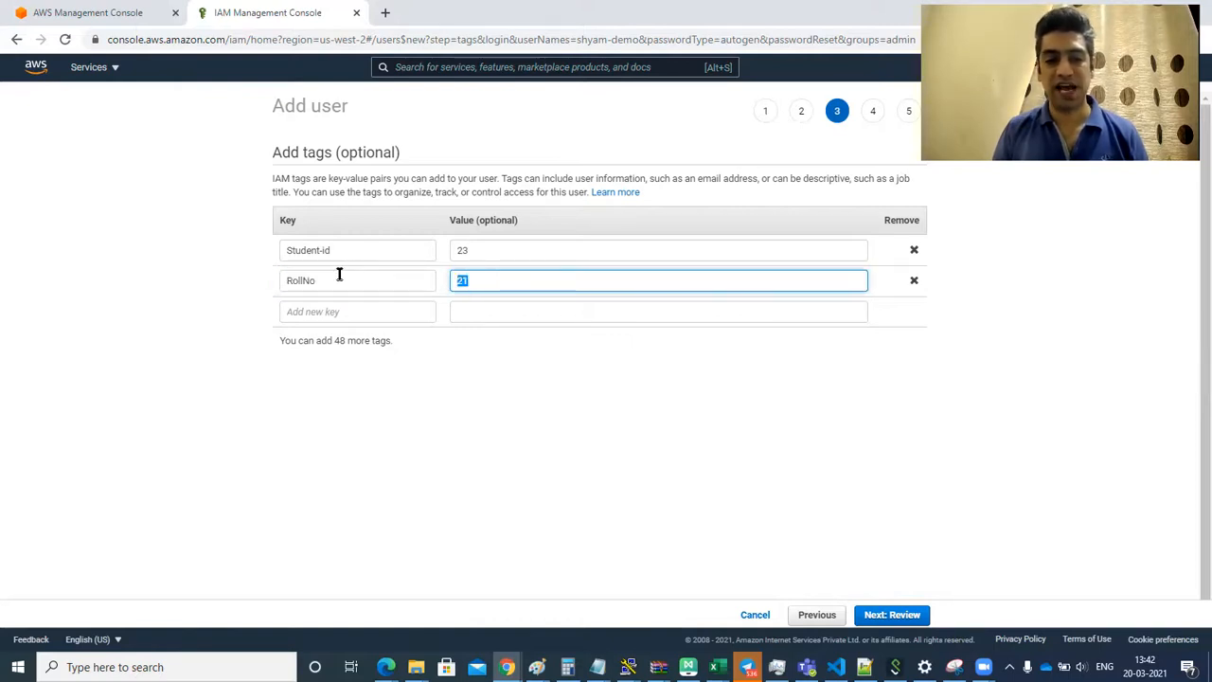
left_click(914, 283)
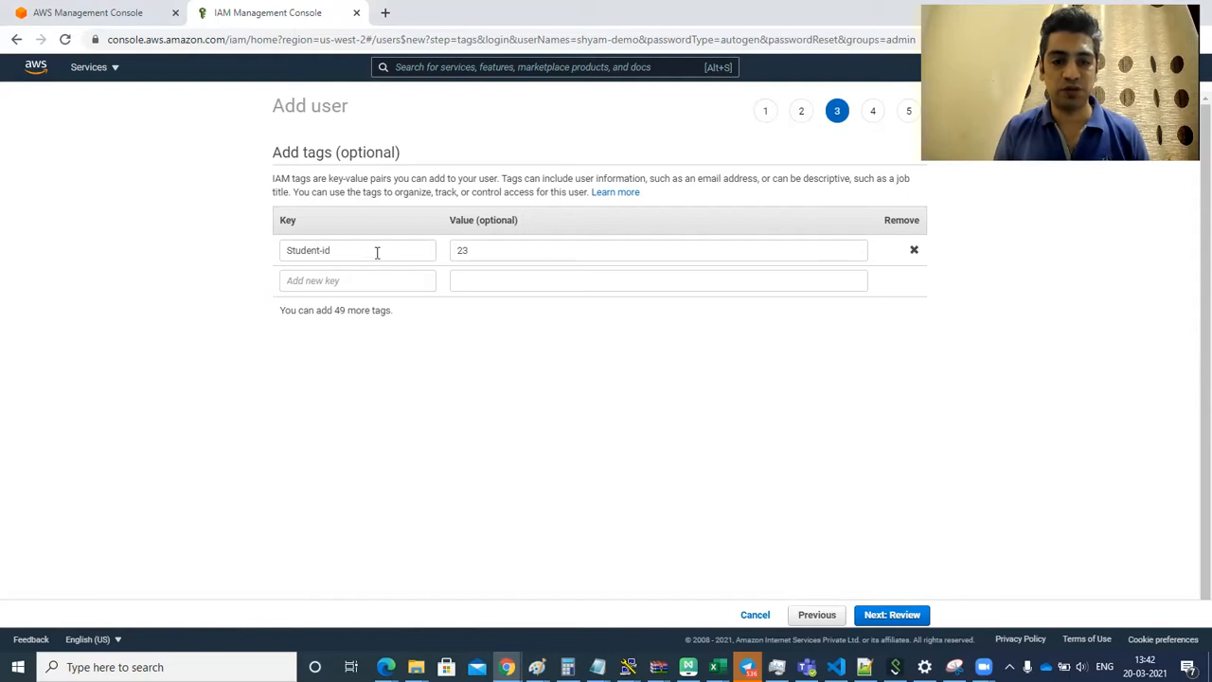
Change the remaining tag's key to Dept and its value to Reasearch
left_click_drag(378, 254, 228, 255)
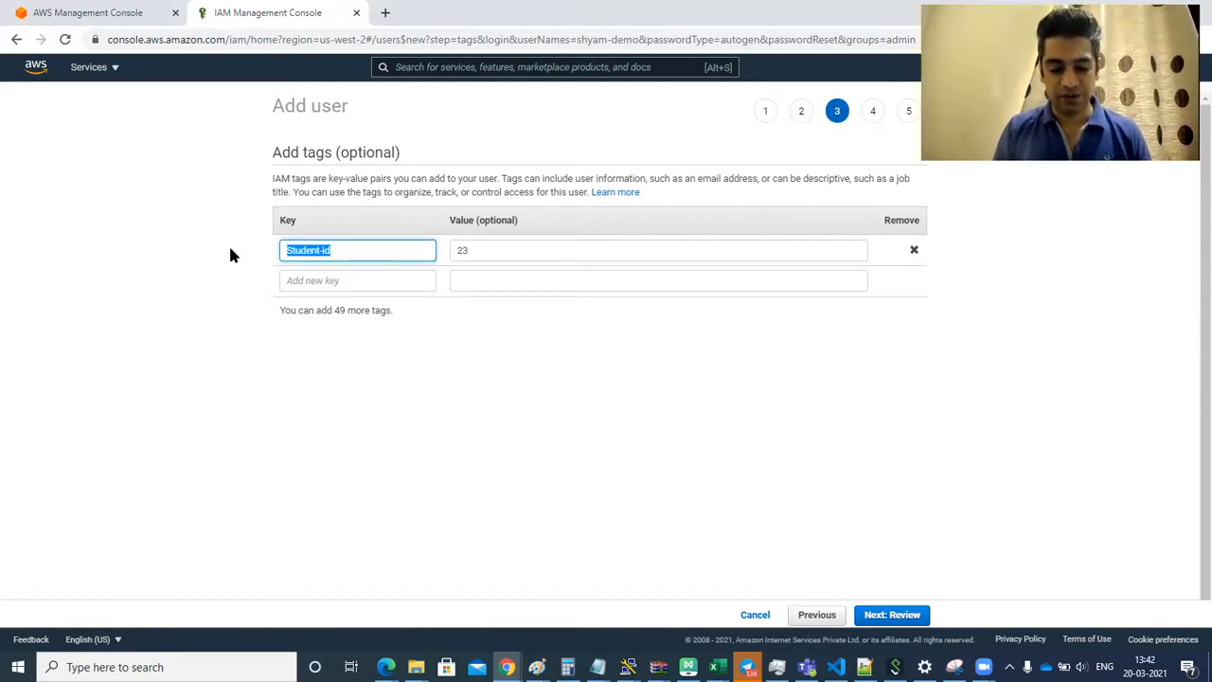
type("Dept")
key("ctrl+a")
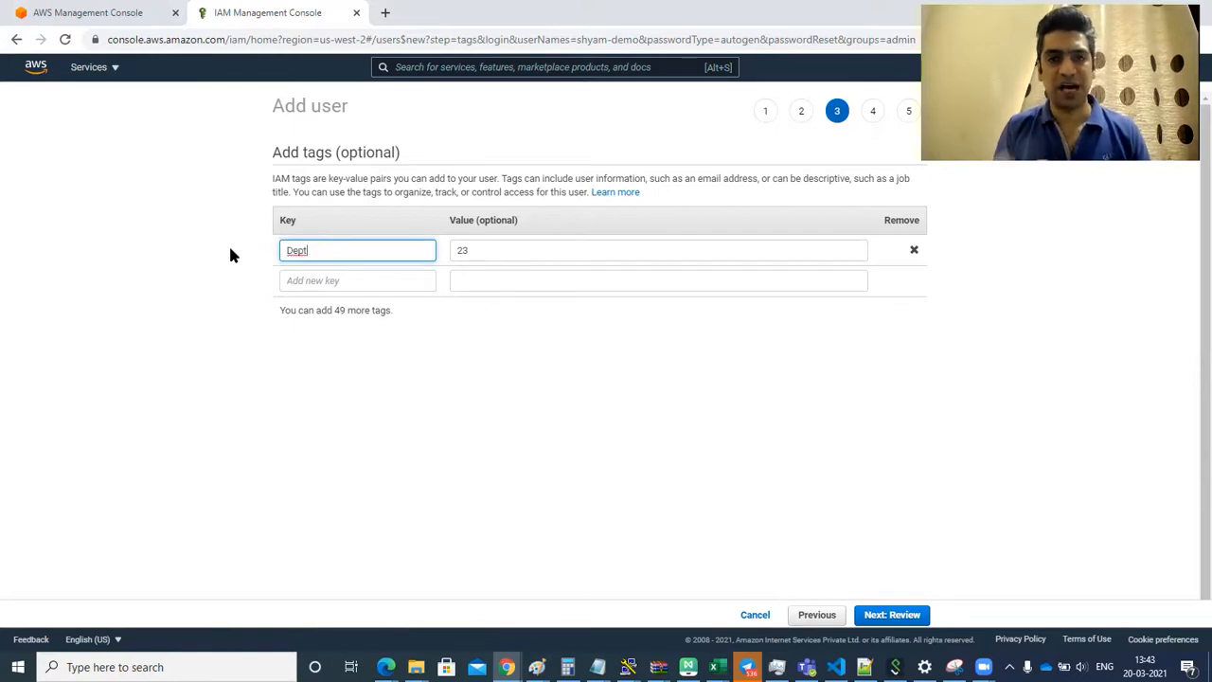
left_click(476, 251)
key("BackSpace")
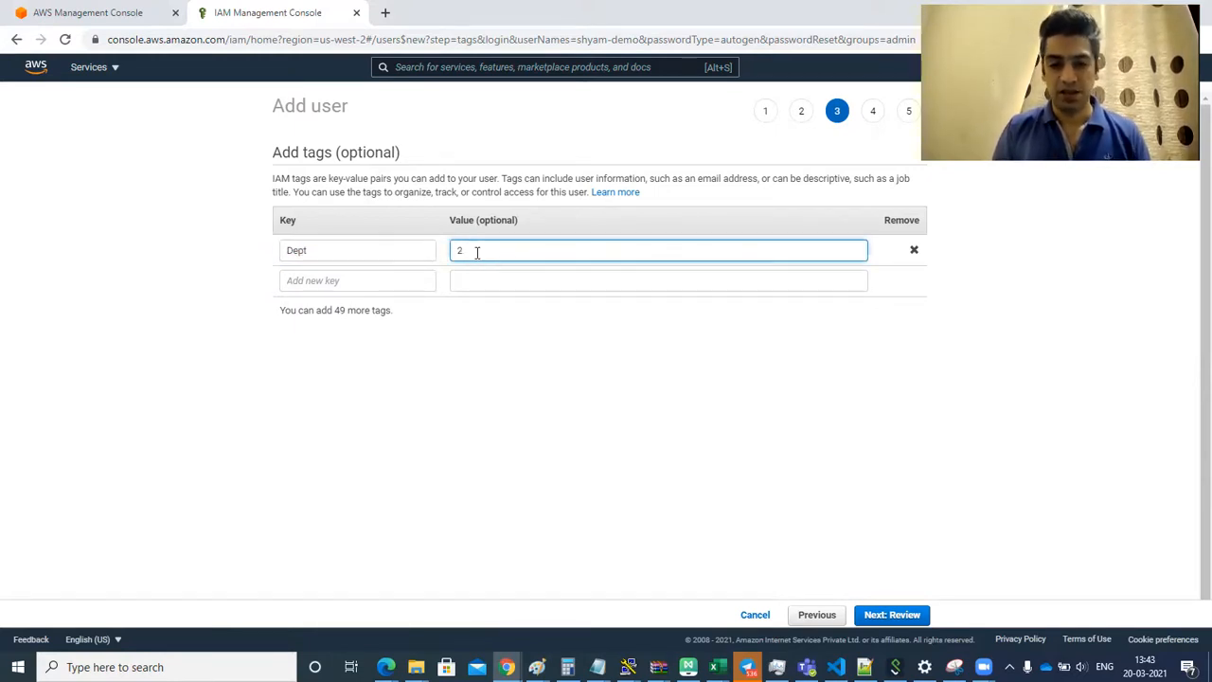
type("R&D")
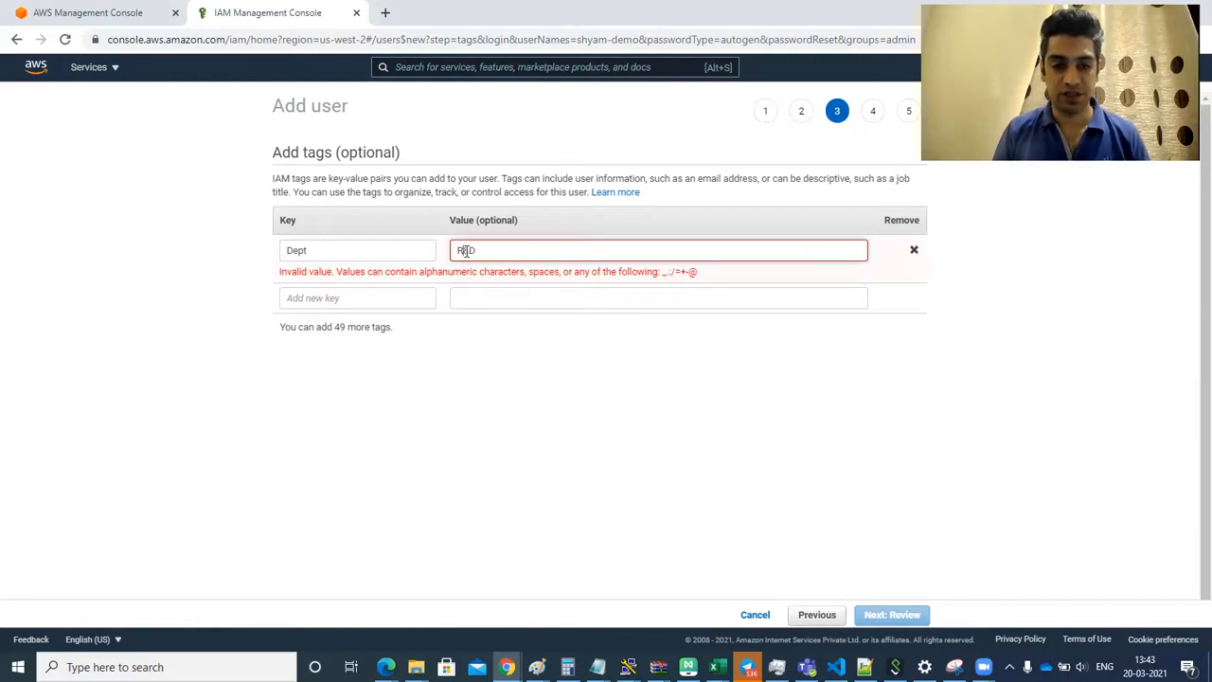
key("BackSpace")
key("BackSpace")
type("esea")
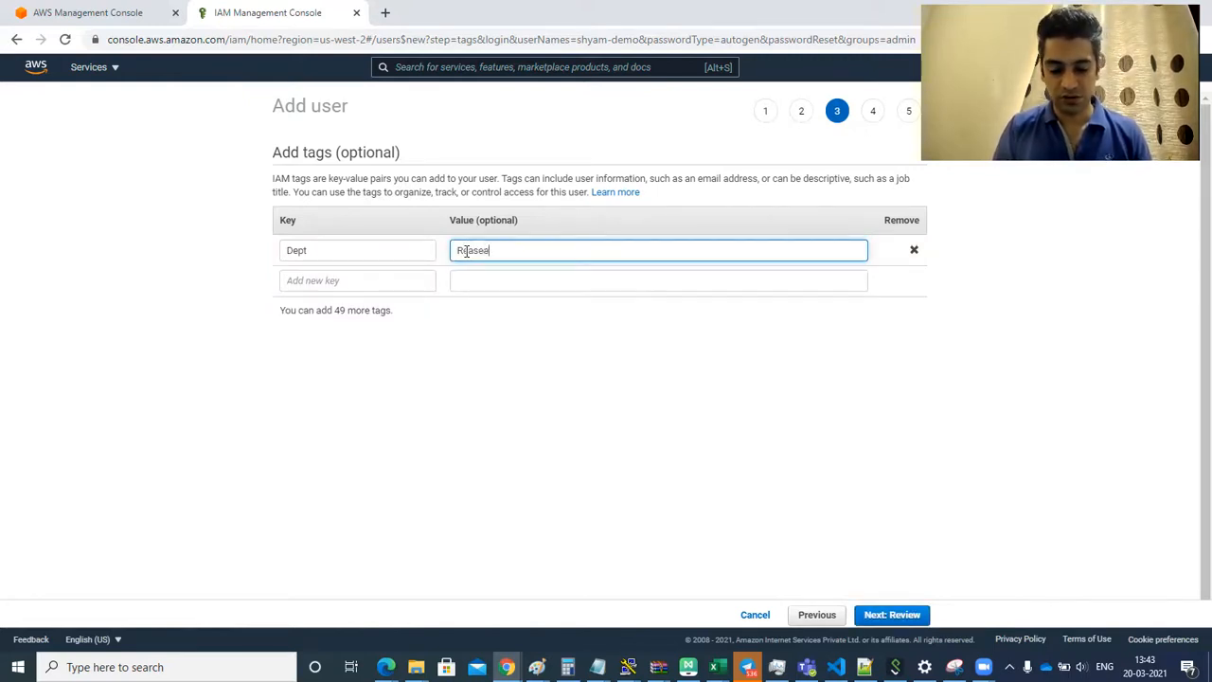
left_click(843, 309)
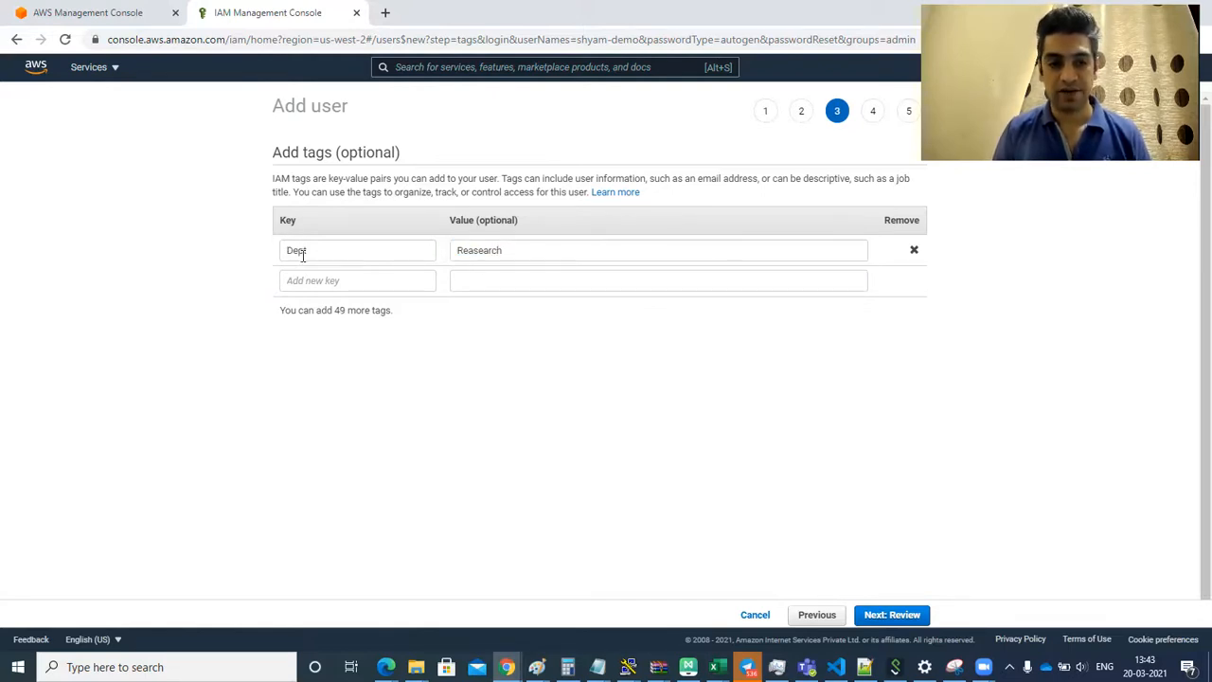
Continue to the review of the new user's settings and create the user
left_click(880, 616)
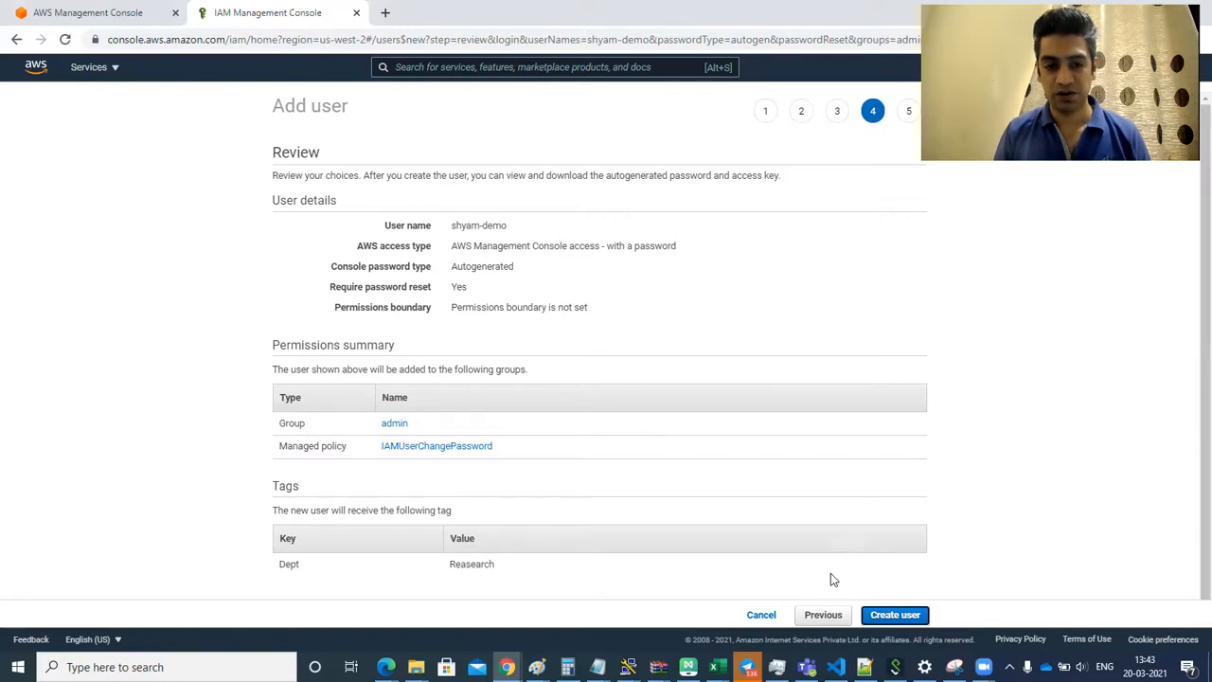
left_click(894, 615)
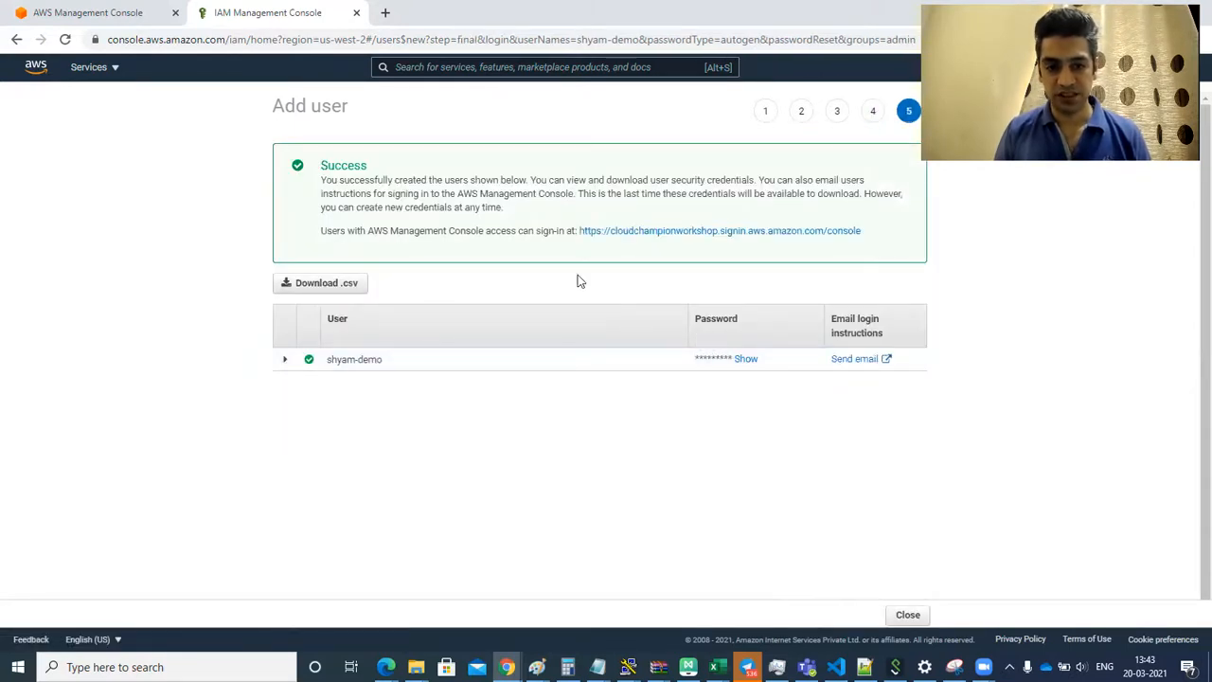
Reveal and copy the new user's generated password and record it with the user name in the untitled Notepad note
left_click(746, 360)
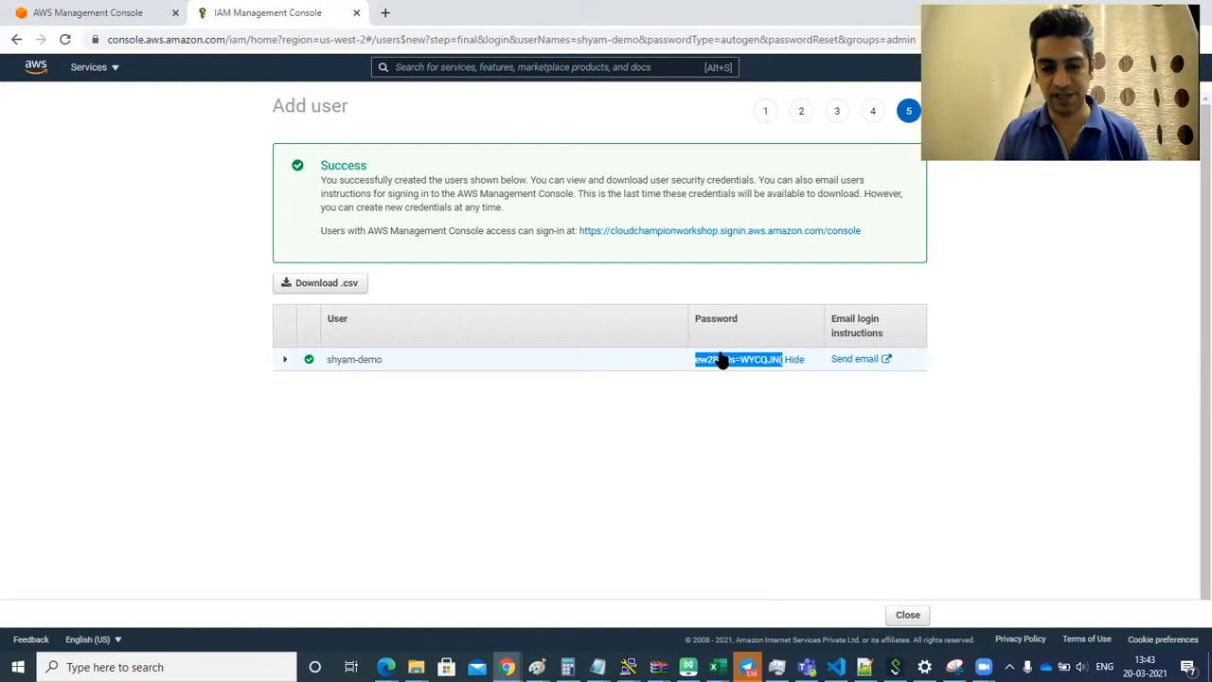
key("alt+Tab")
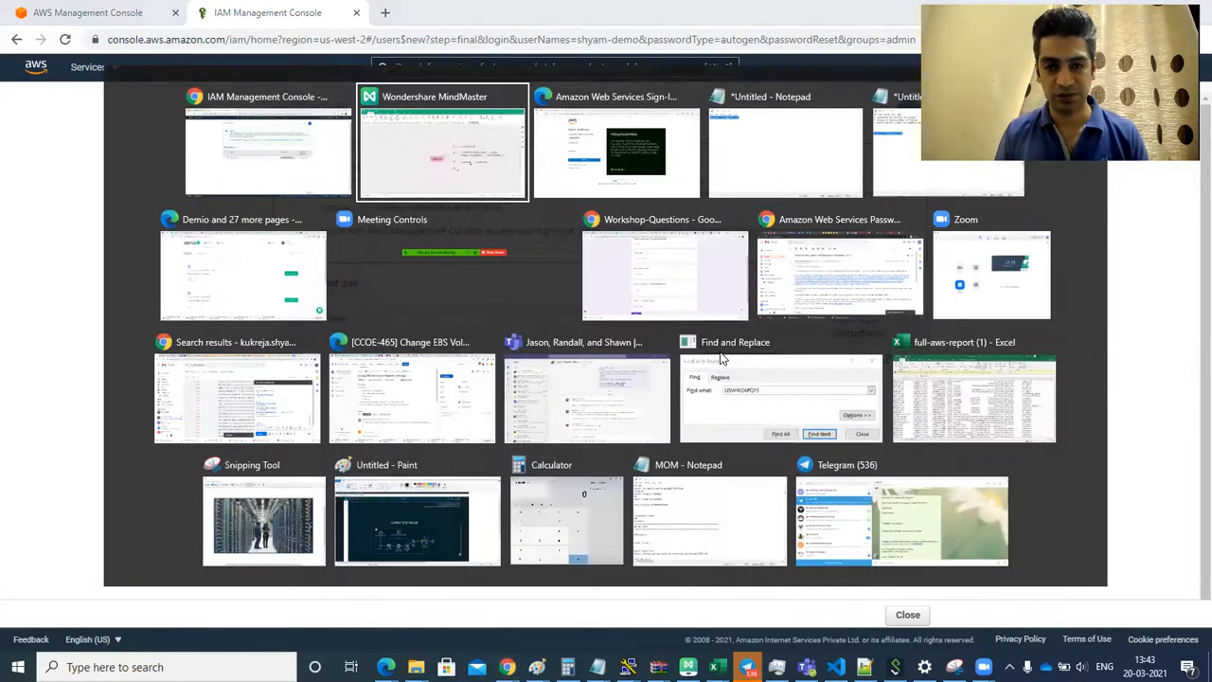
key("Tab")
key("Tab")
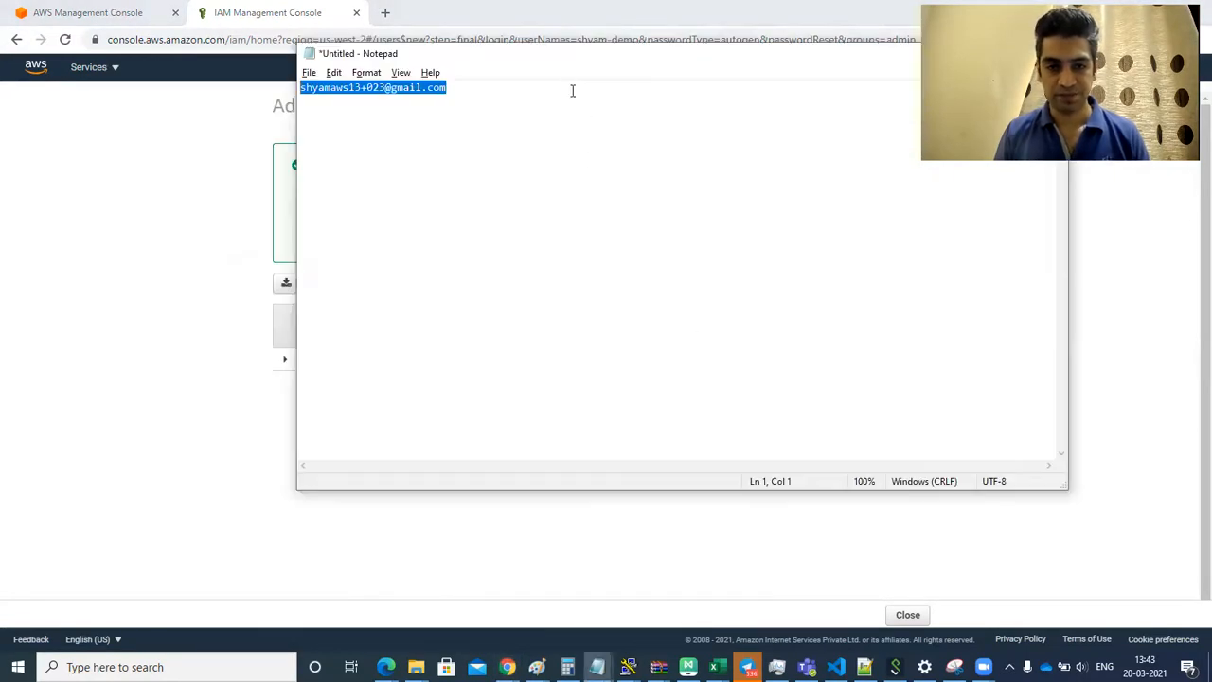
left_click(573, 91)
key("Return")
key("ctrl+v")
key("Up")
type("shyam-demo")
Copy the new user's console sign-in URL and add it to the Notepad note on the line above the user name
key("alt+Tab")
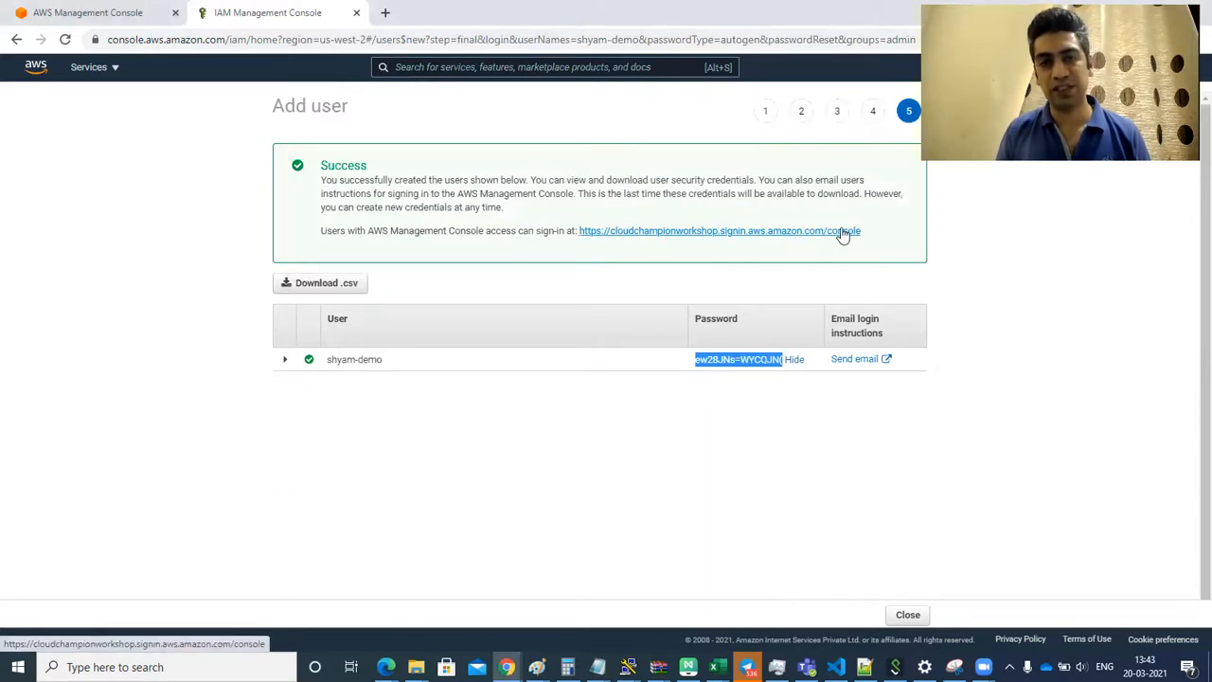
left_click_drag(866, 229, 580, 233)
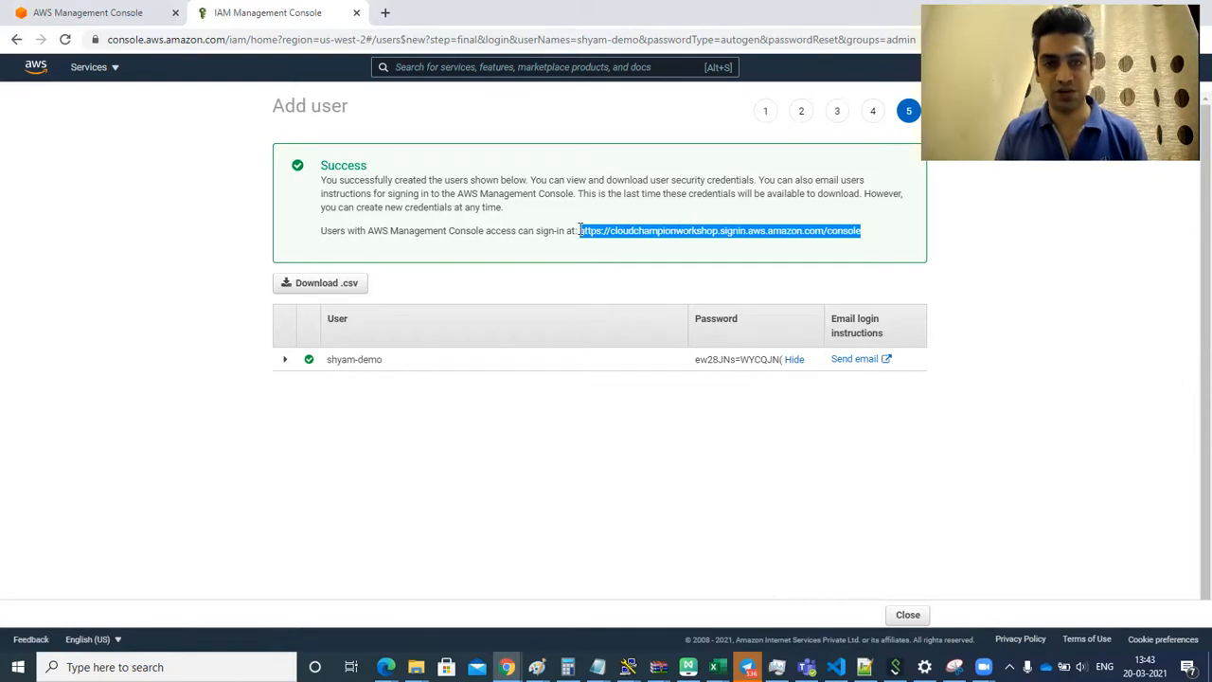
key("alt+Tab")
key("Home")
key("Return")
key("Up")
type("https://cloudchampionworkshop.signin.aws.amazon.com/console")
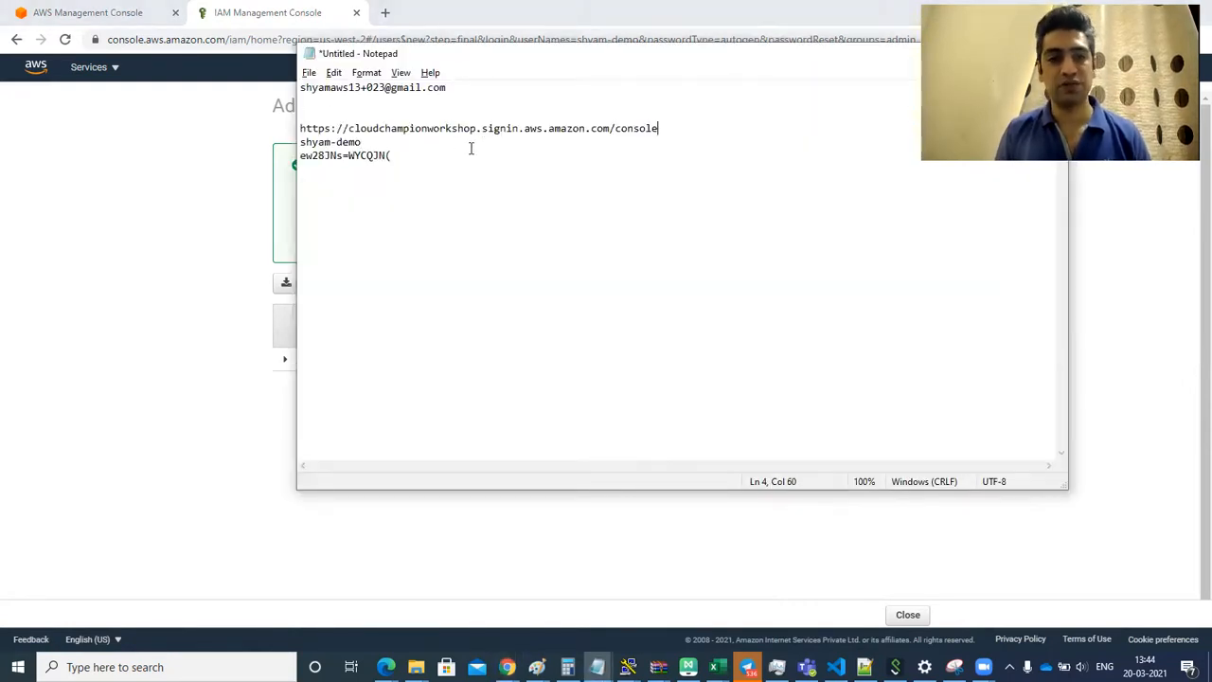
left_click_drag(672, 126, 308, 144)
left_click_drag(408, 155, 301, 164)
left_click(254, 199)
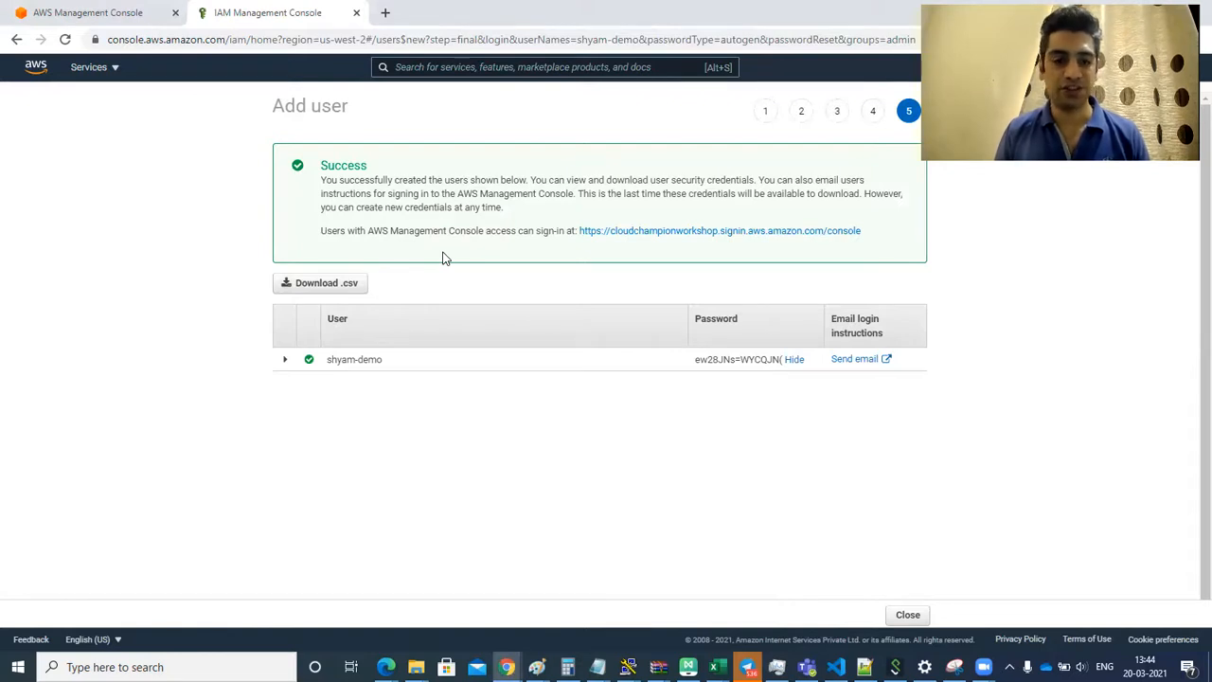
key("alt+Tab")
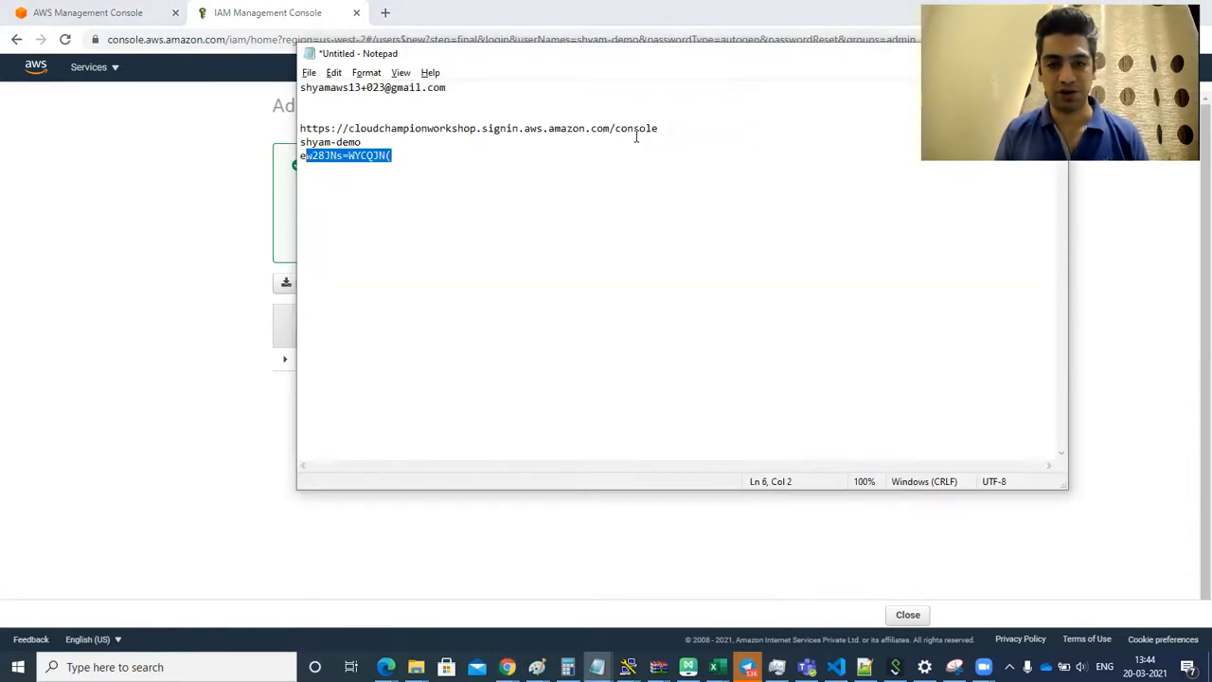
left_click(672, 125)
key("shift+Home")
key("ctrl+c")
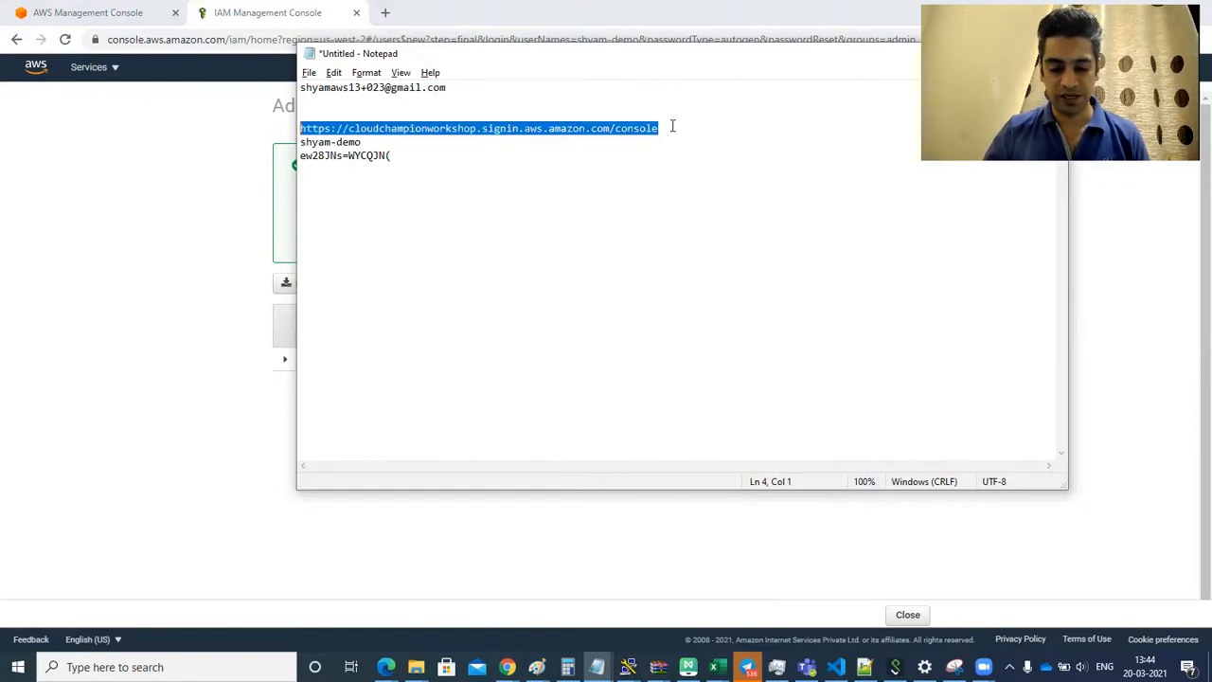
key("alt+Tab")
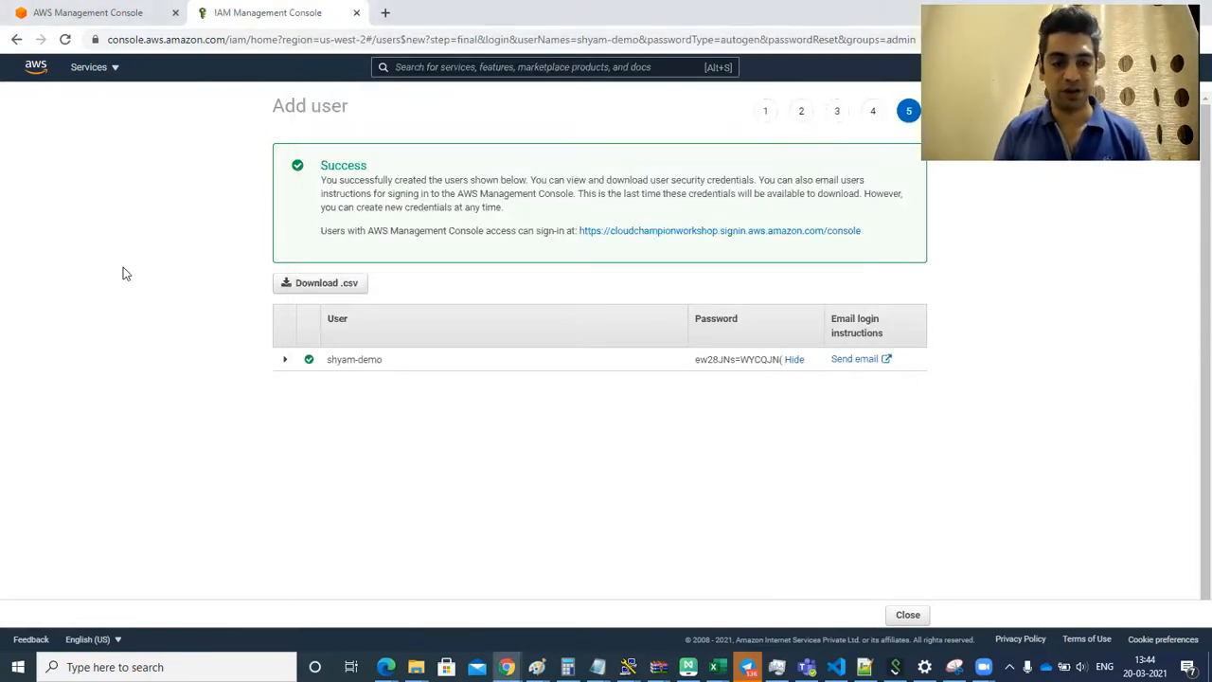
key("alt+Tab")
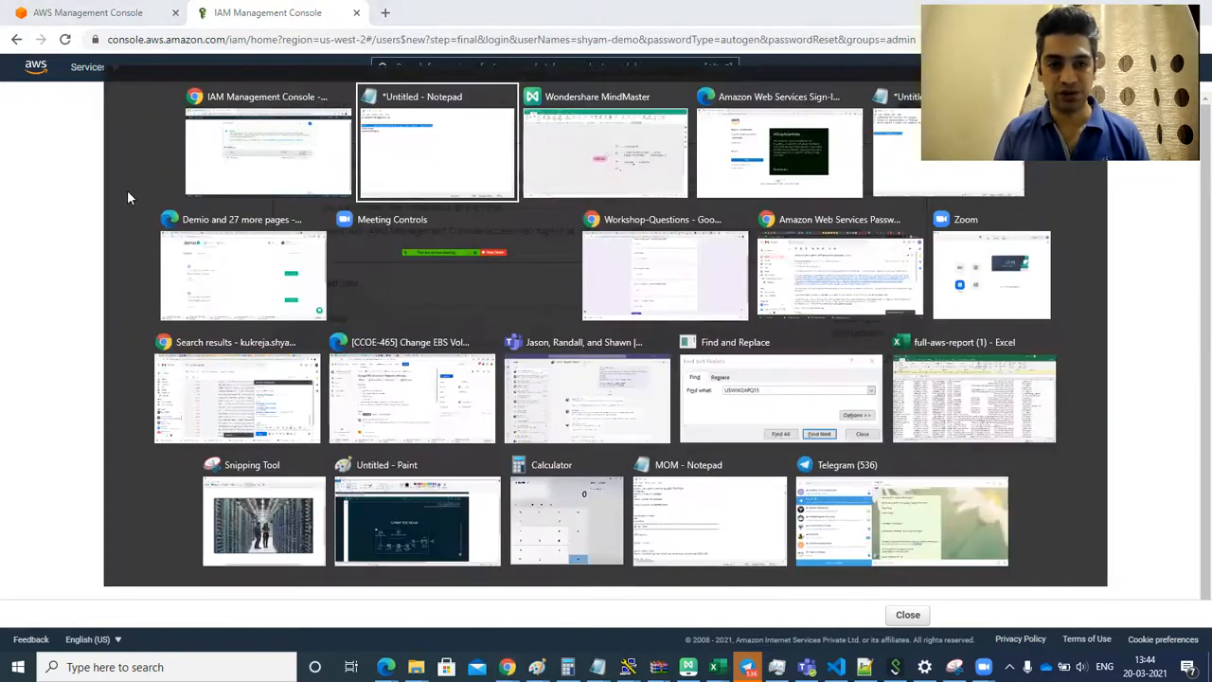
key("alt+Tab")
key("alt+Tab")
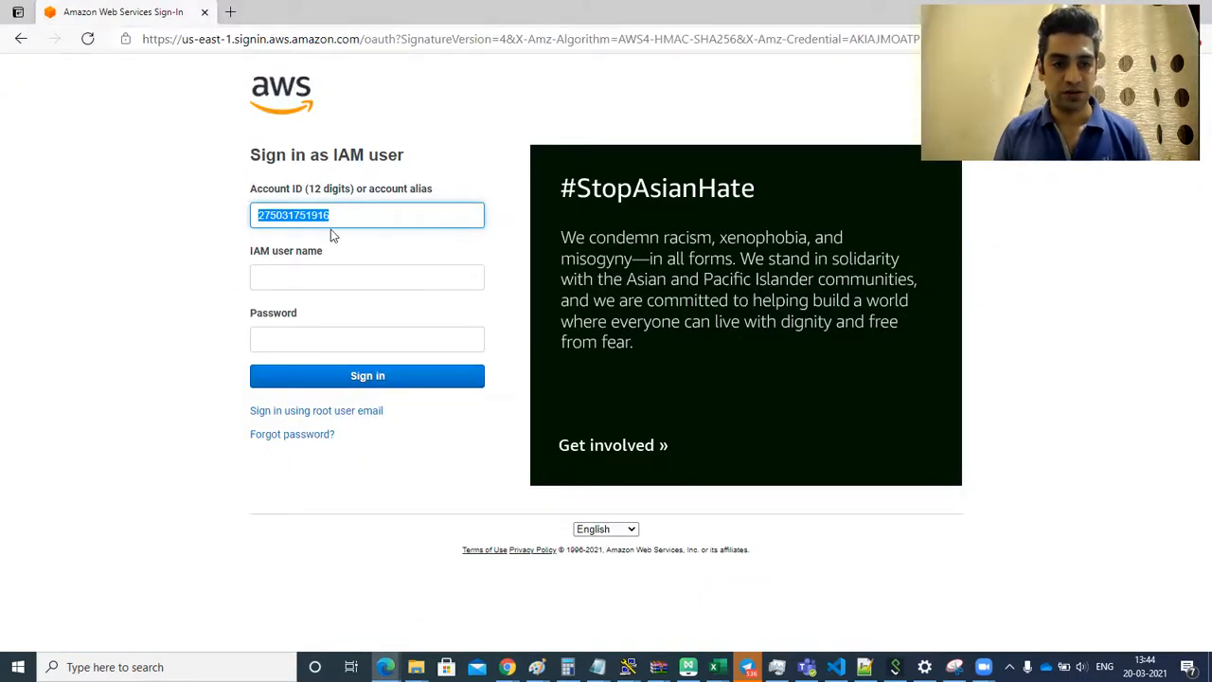
key("ctrl+l")
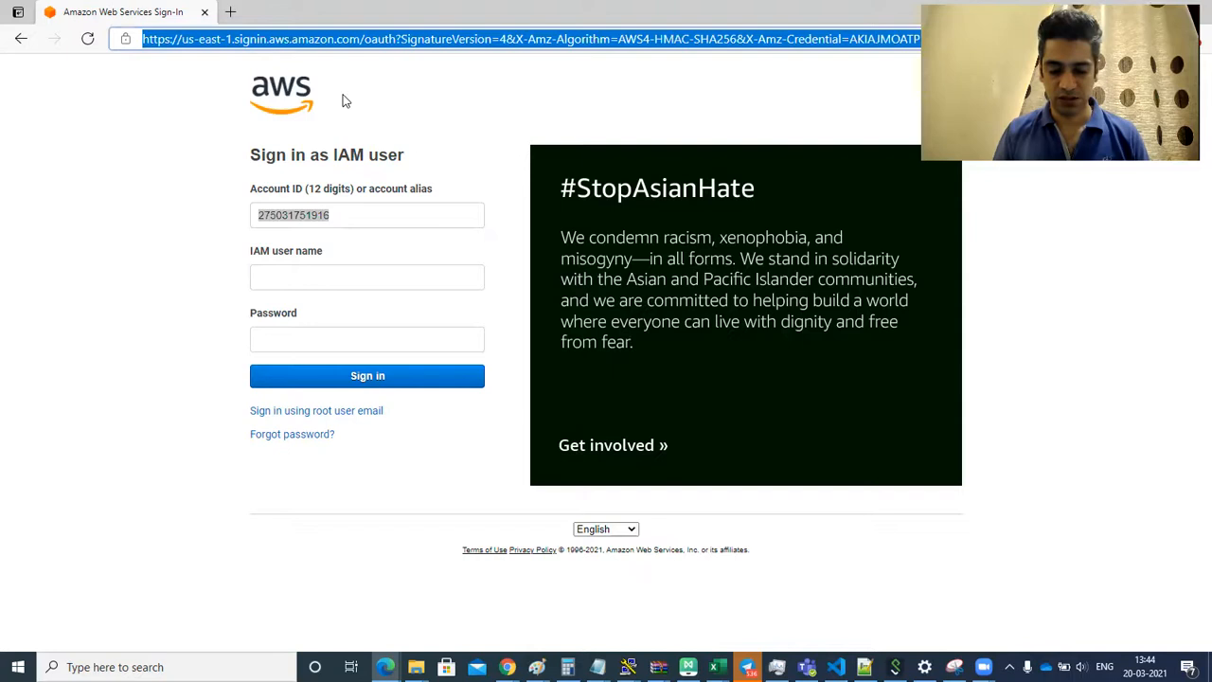
key("ctrl+v")
key("Return")
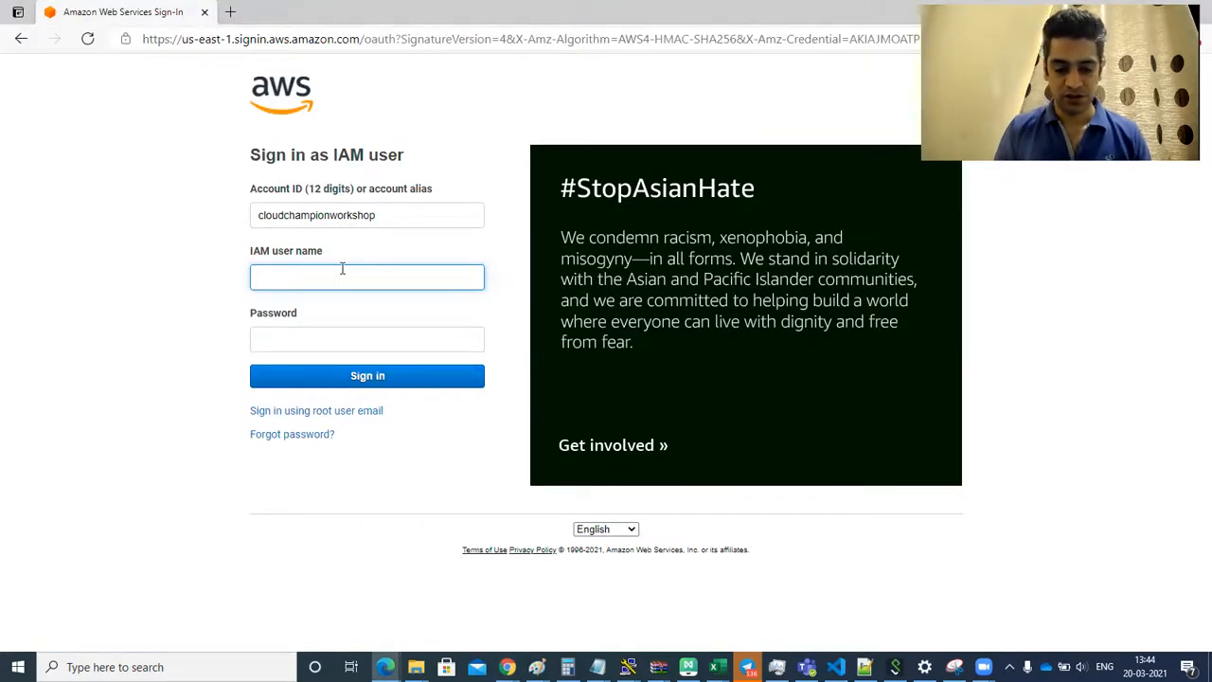
Sign in as the new IAM user with the user name and the generated password copied from the Notepad note
type("shyam-demo")
key("alt+Tab")
key("alt+Tab")
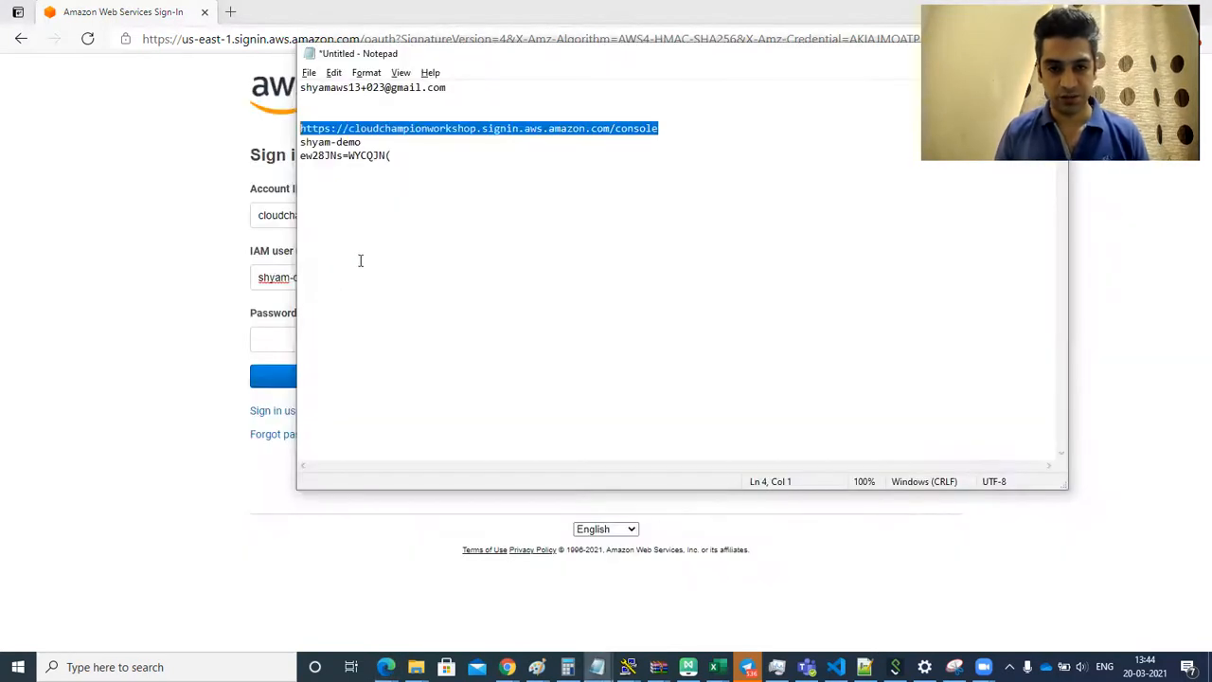
left_click(409, 155)
key("shift+Home")
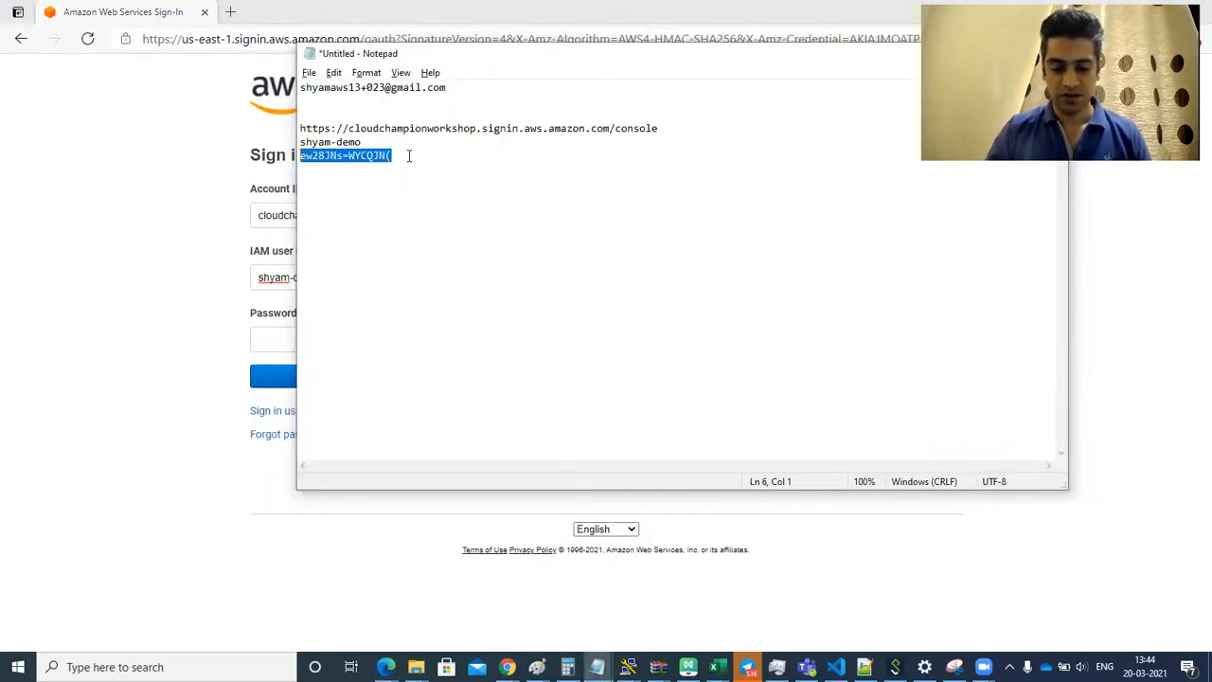
key("alt+Tab")
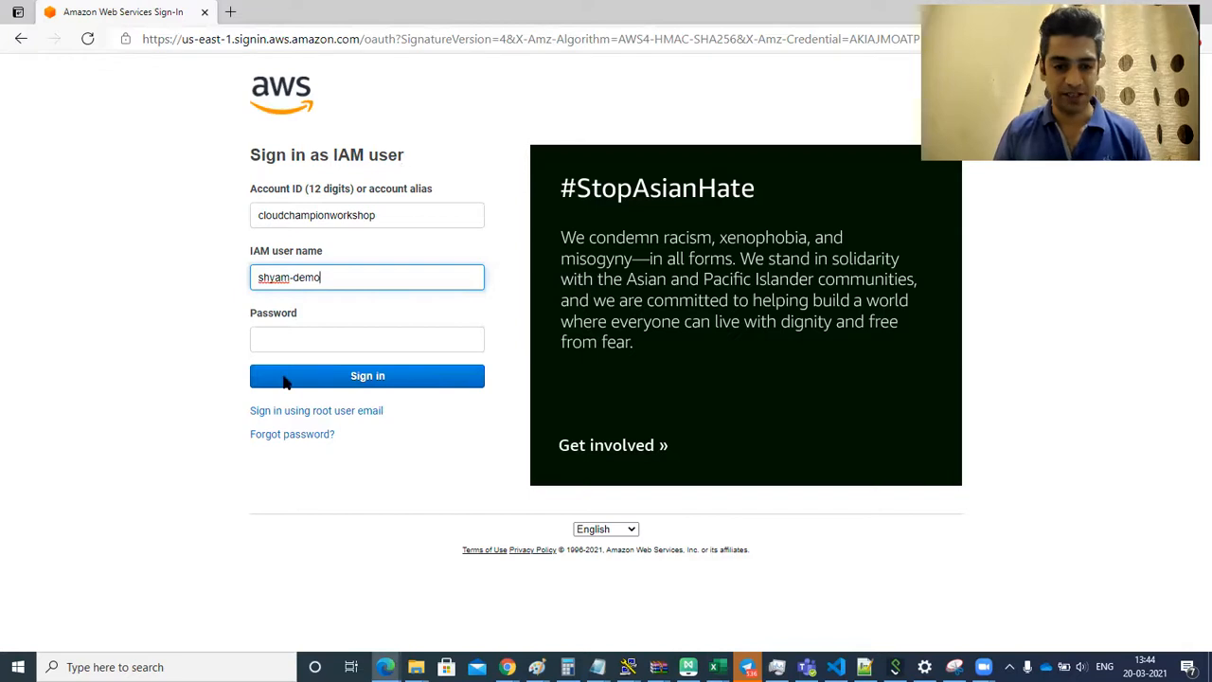
left_click(334, 333)
key("ctrl+v")
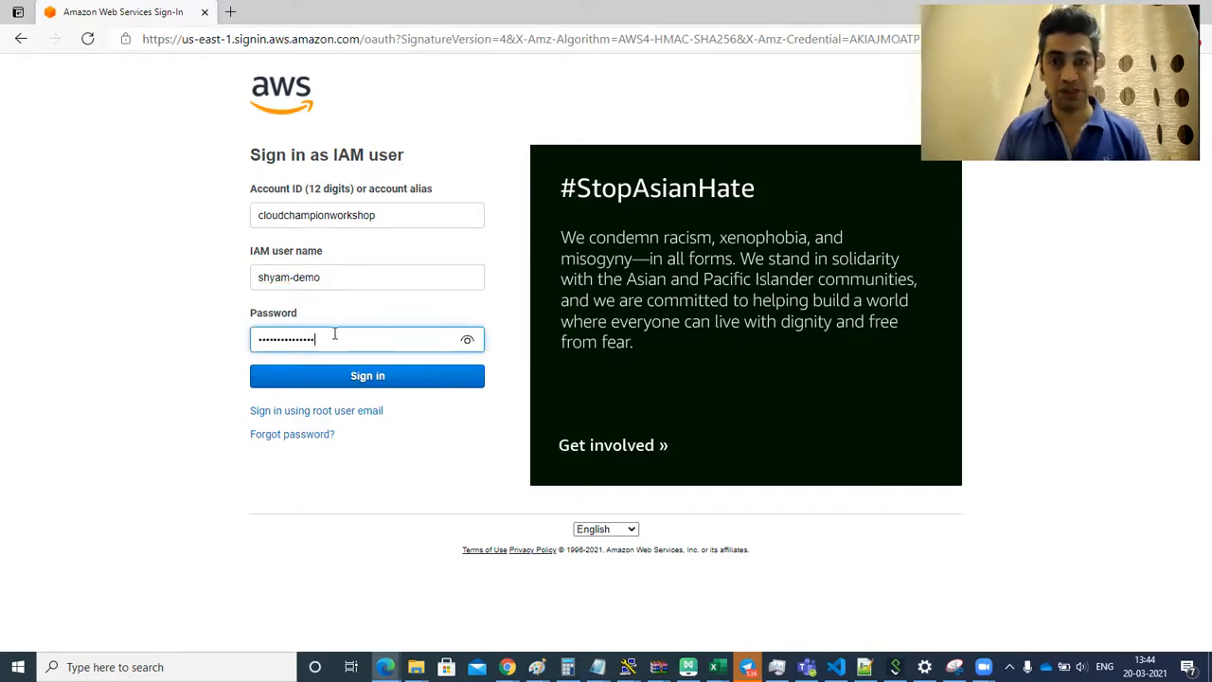
left_click(368, 379)
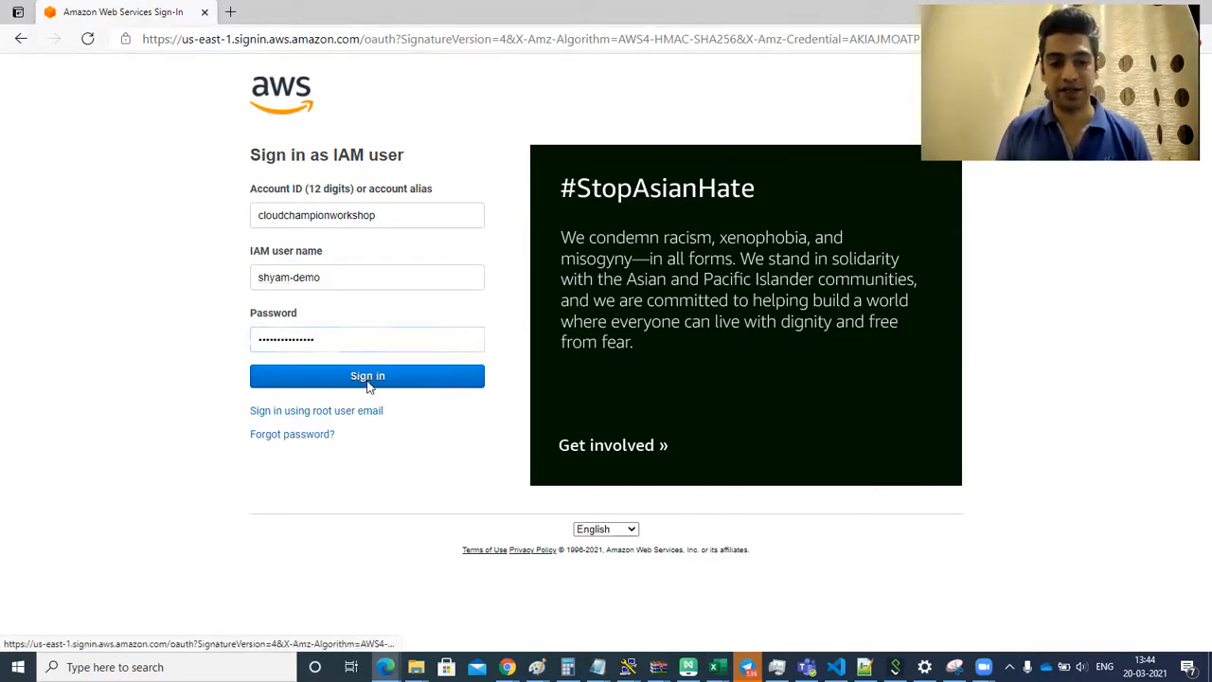
Enter the old password, set and retype a new password for the IAM user, and confirm the password change
left_click(528, 229)
key("ctrl+v")
left_click(546, 271)
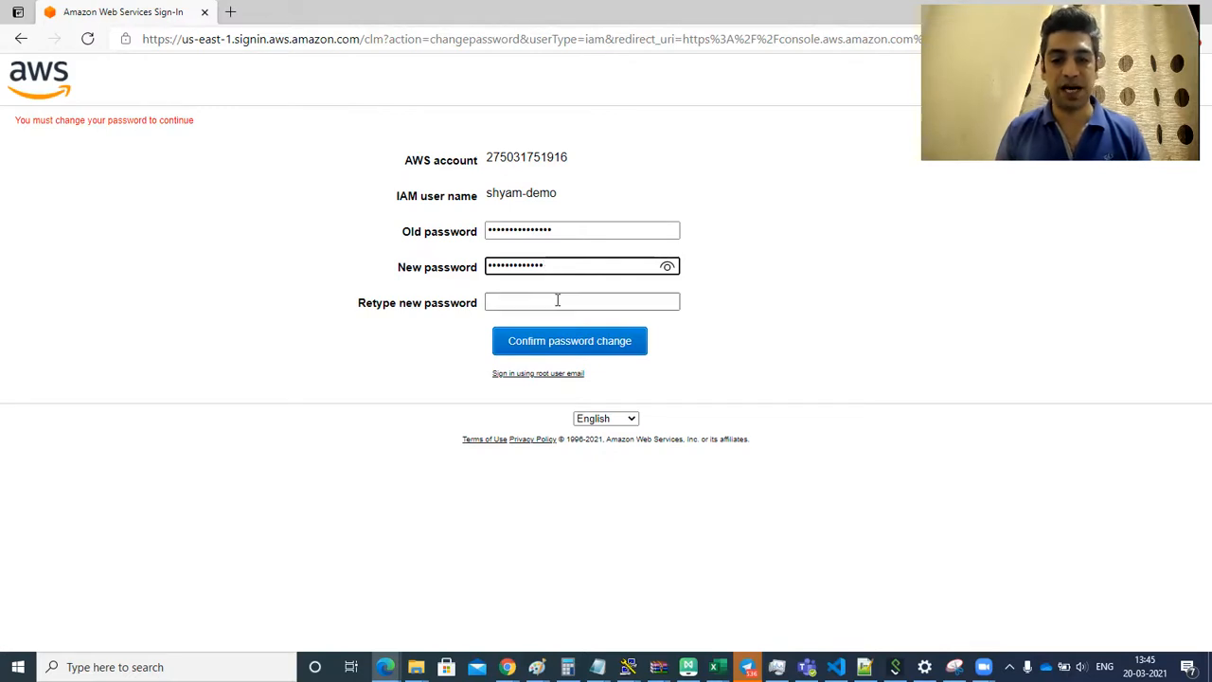
left_click(558, 300)
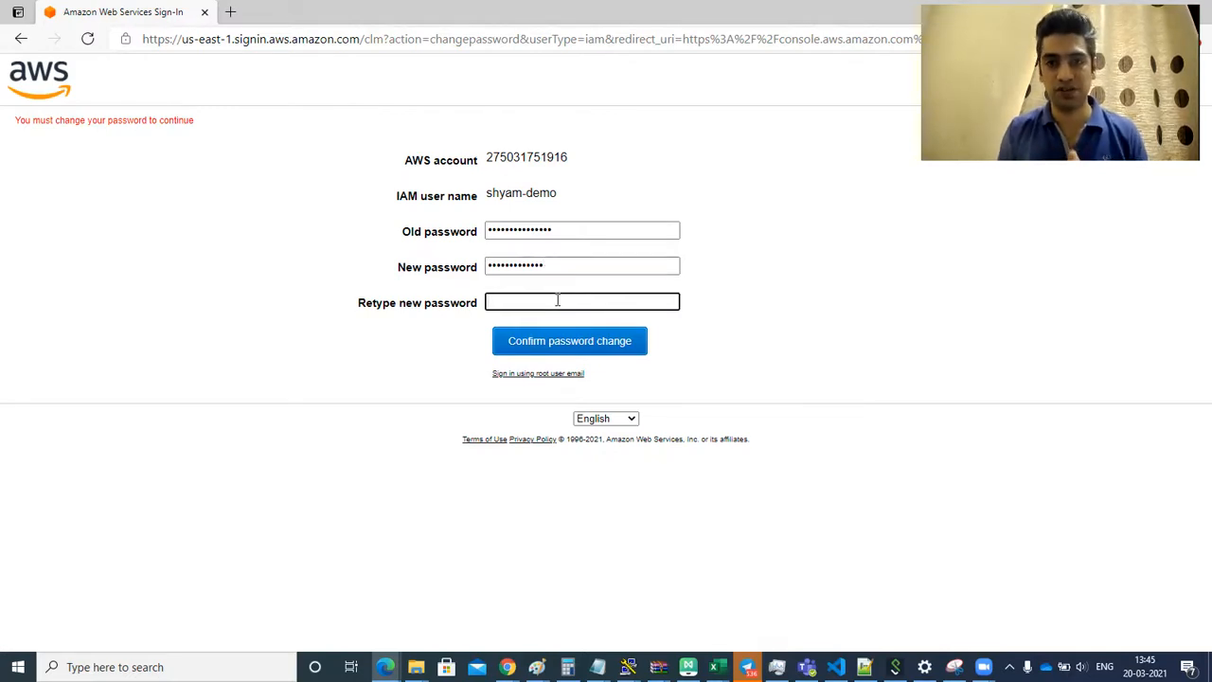
type("•••••••••")
left_click(571, 347)
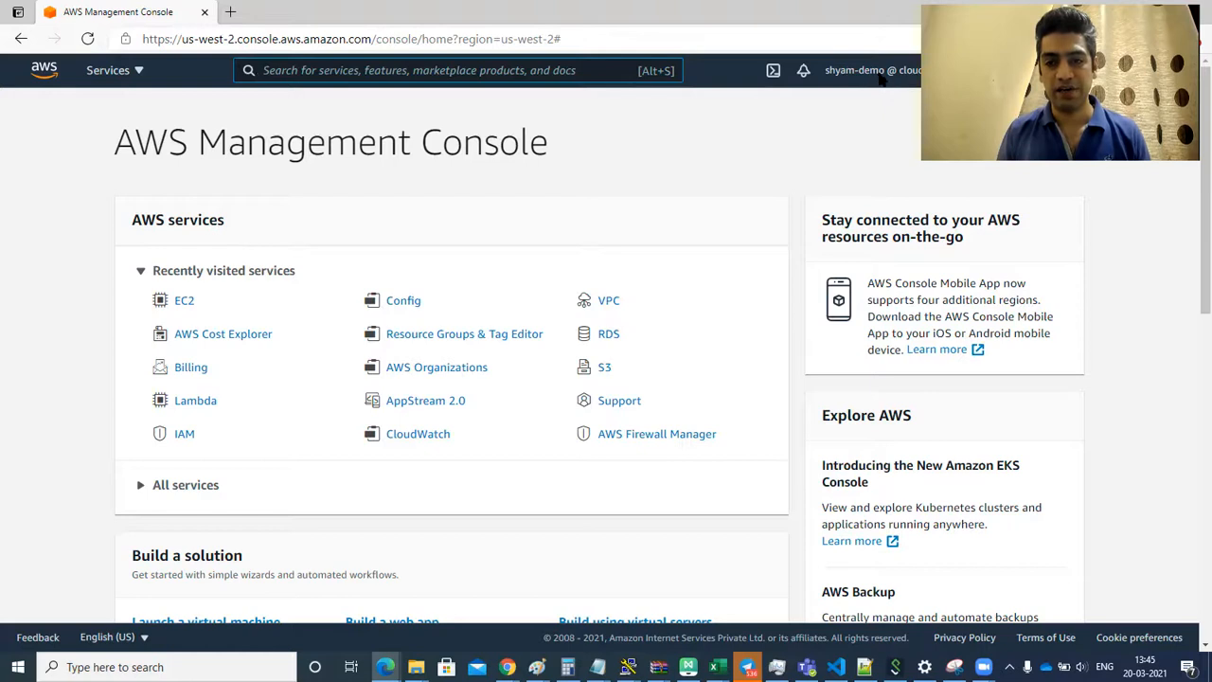
key("alt+Tab")
key("alt+Tab")
key("alt+Tab")
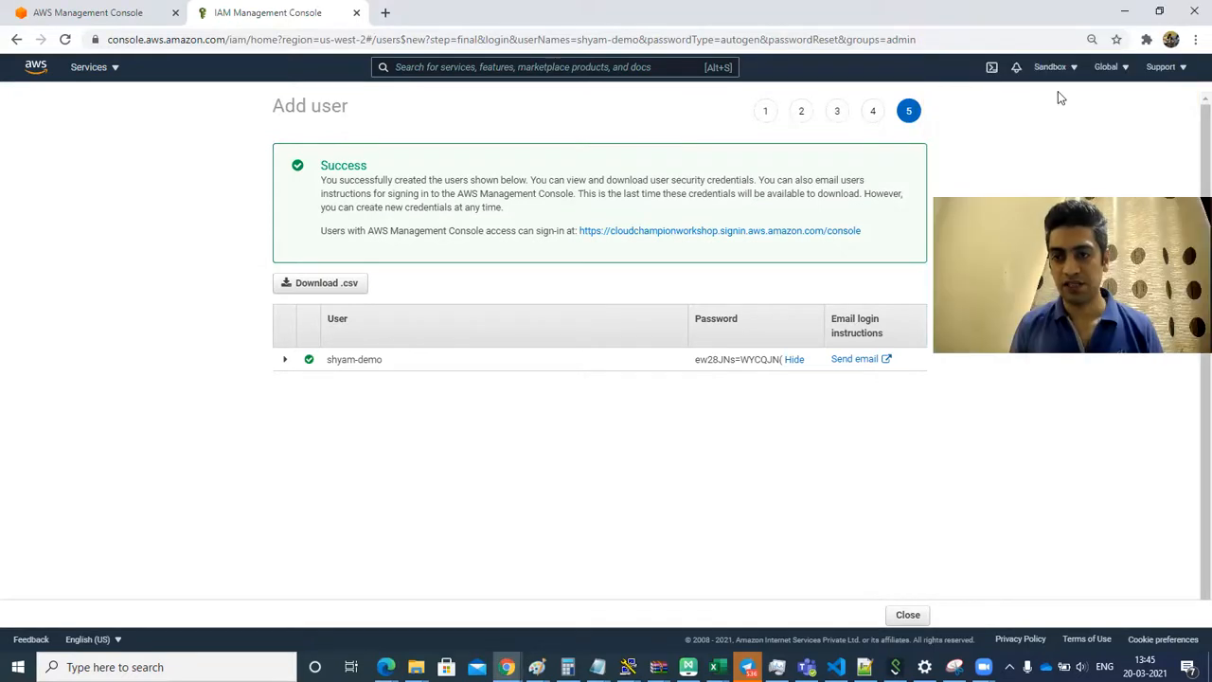
right_click(1070, 76)
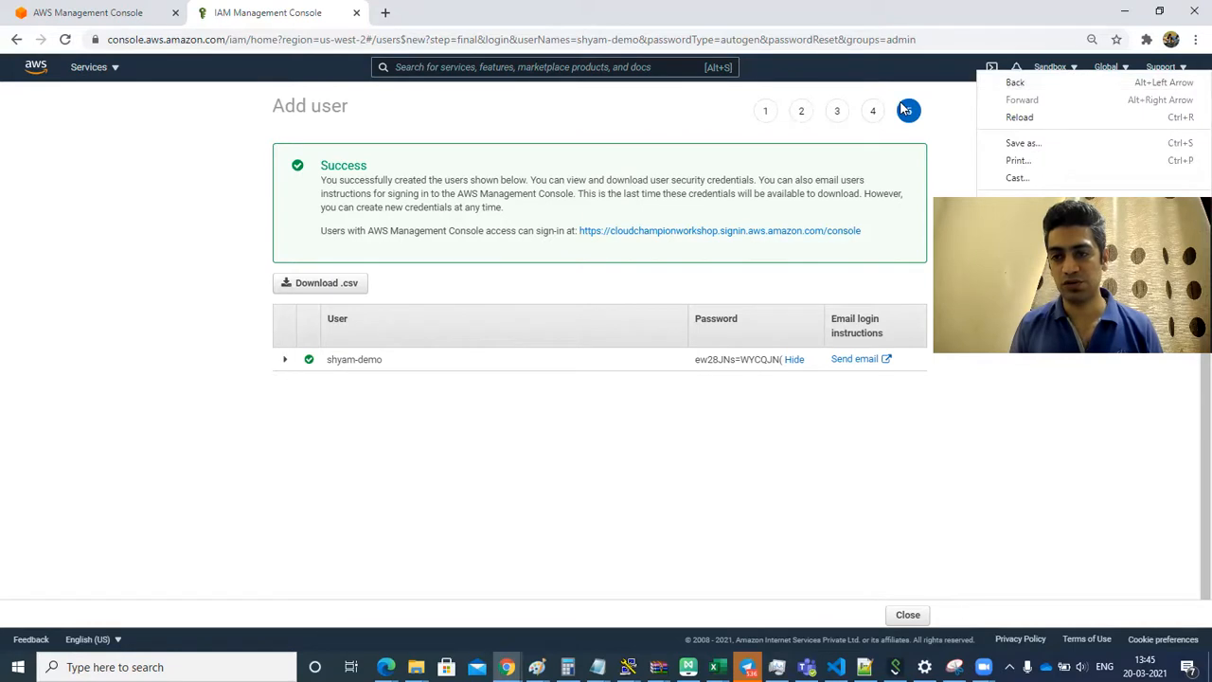
left_click(982, 106)
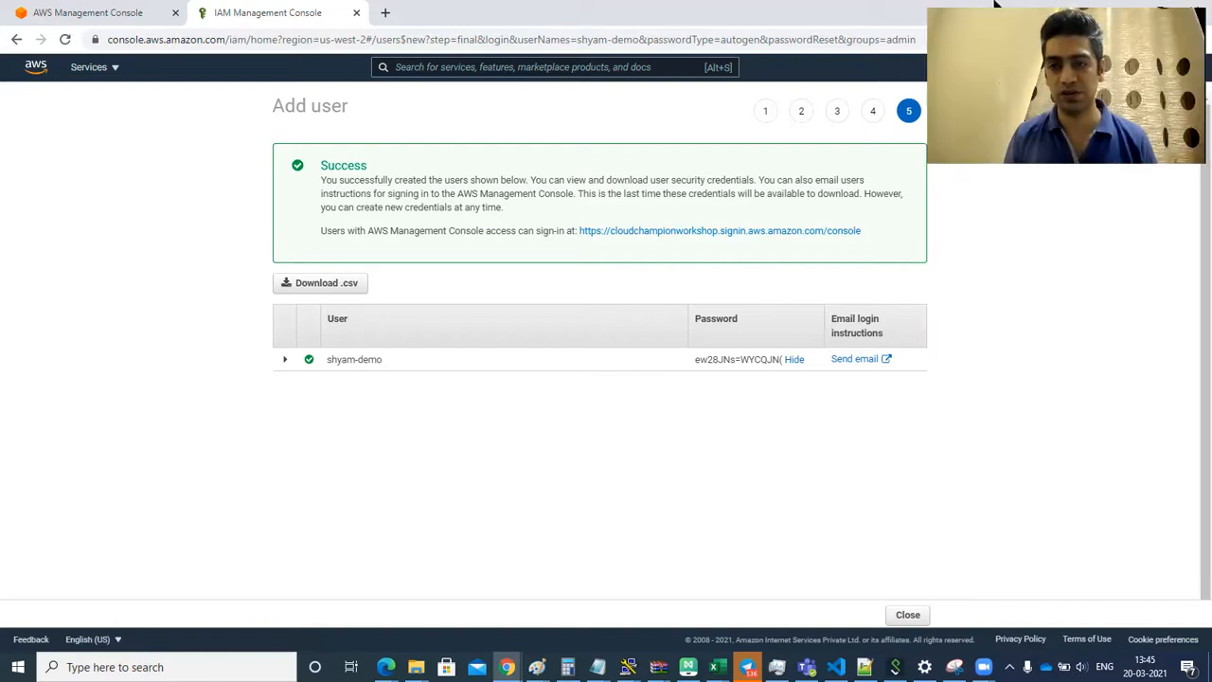
key("alt+Tab")
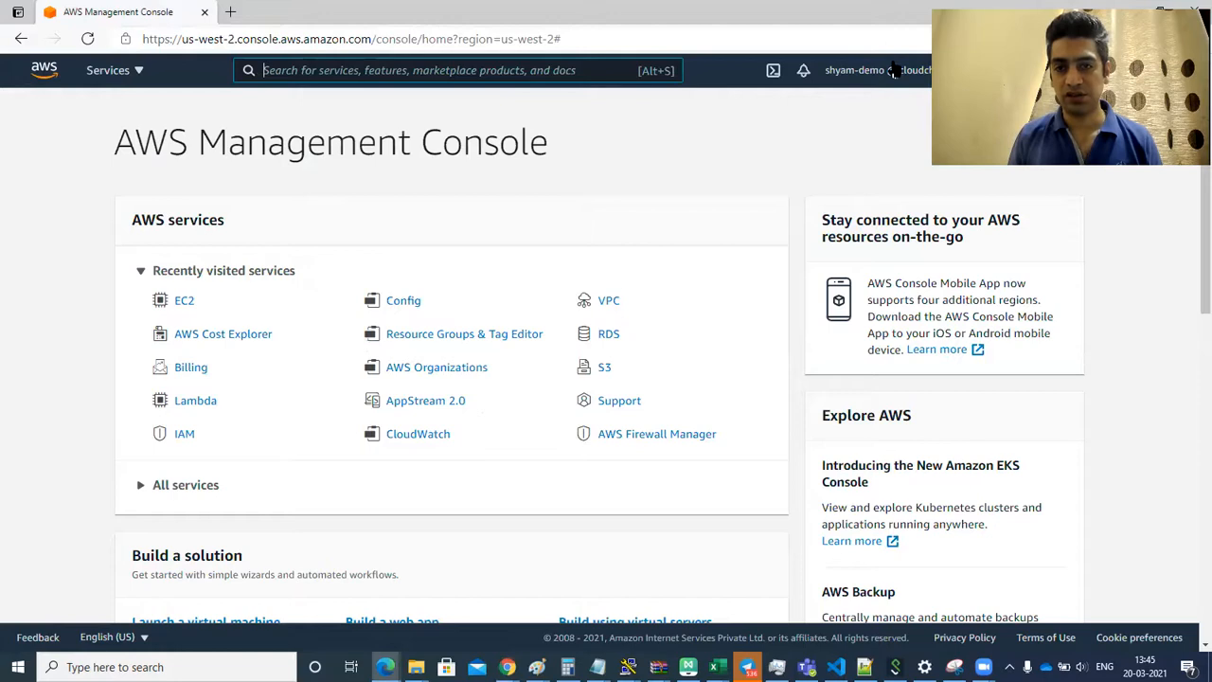
left_click(893, 70)
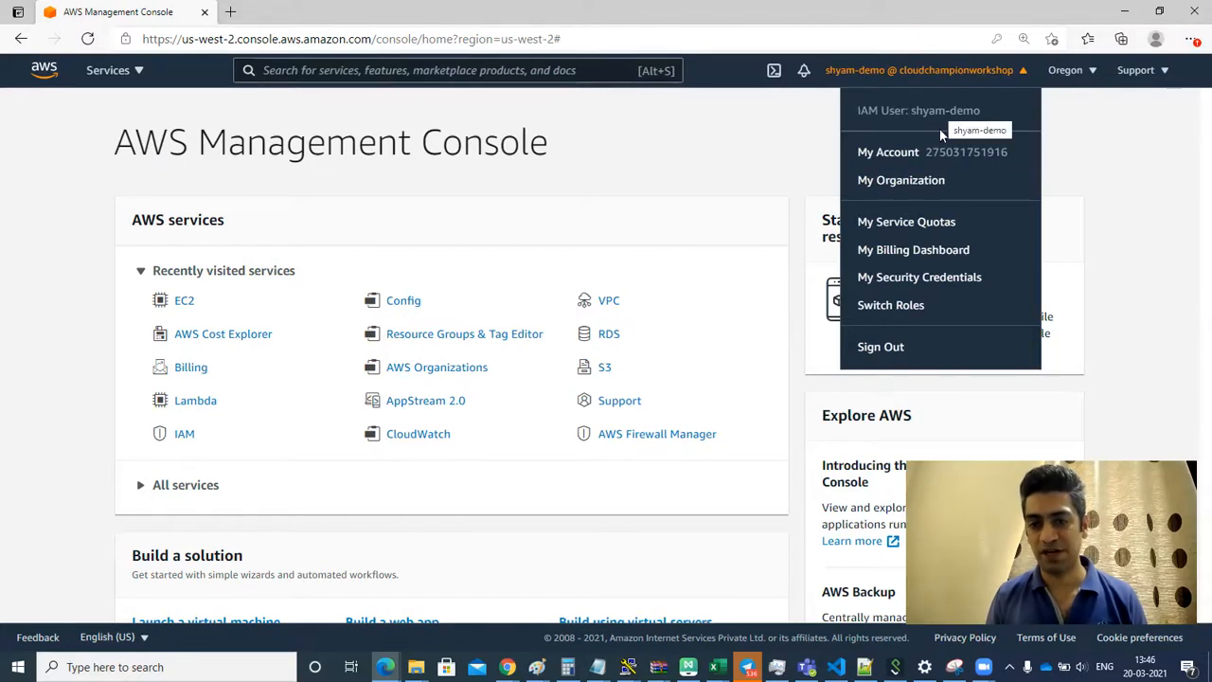
left_click_drag(925, 151, 1010, 153)
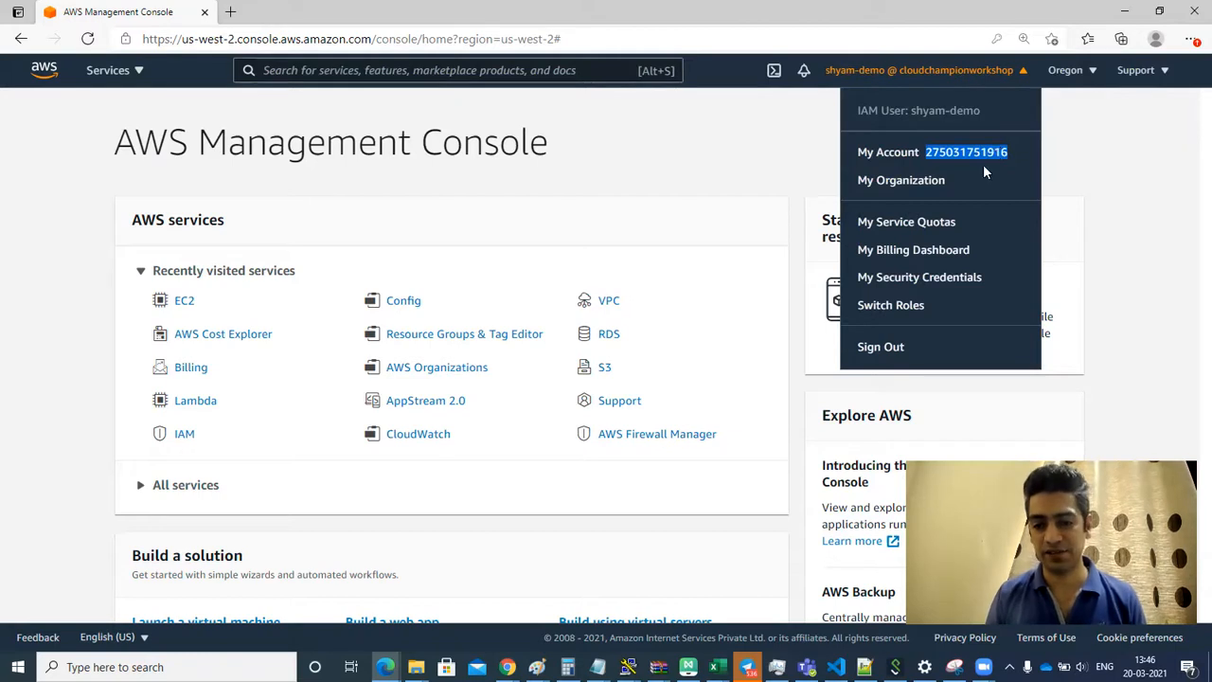
left_click(755, 180)
Switch to the IAM-Lab mind map in MindMaster and expand topic #4 to read its notes on deleting resources
key("alt+Tab")
key("alt+Tab")
key("alt+Tab")
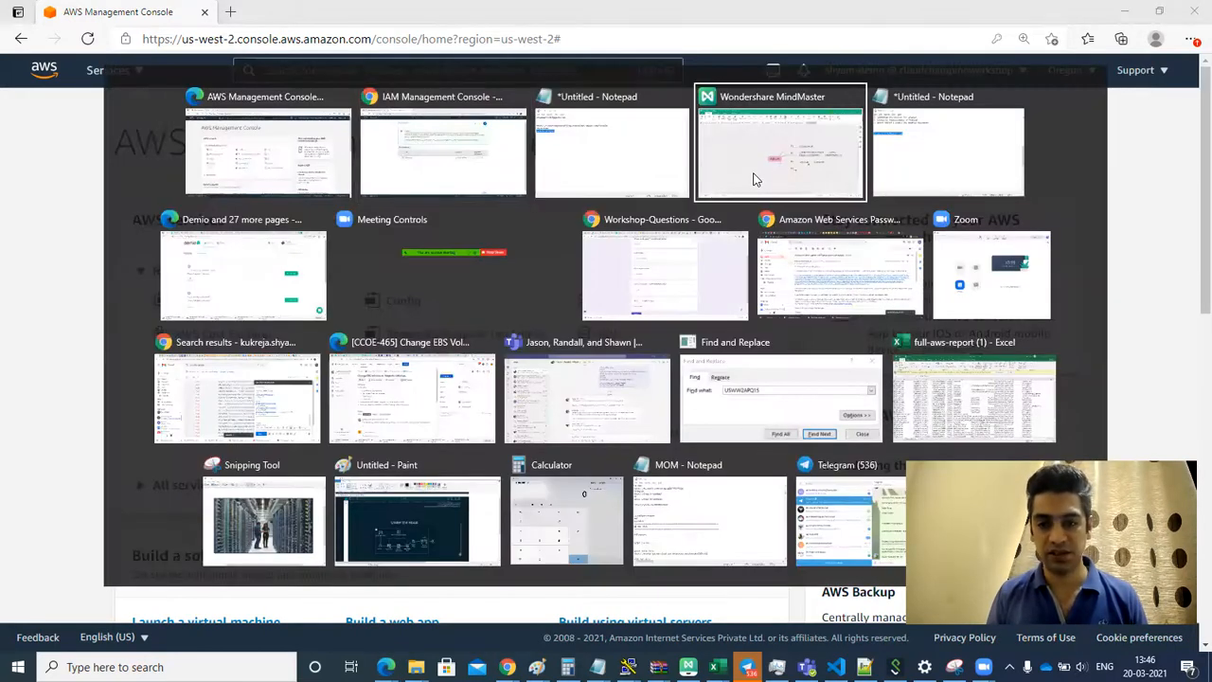
left_click(754, 180)
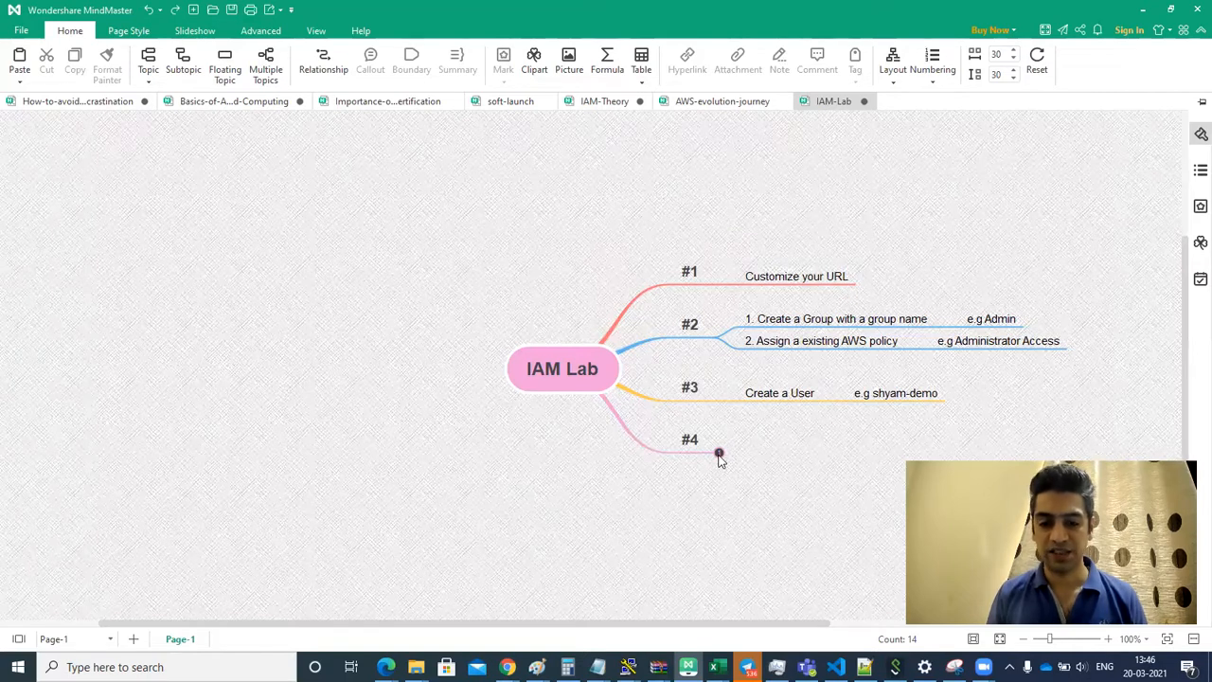
left_click(719, 454)
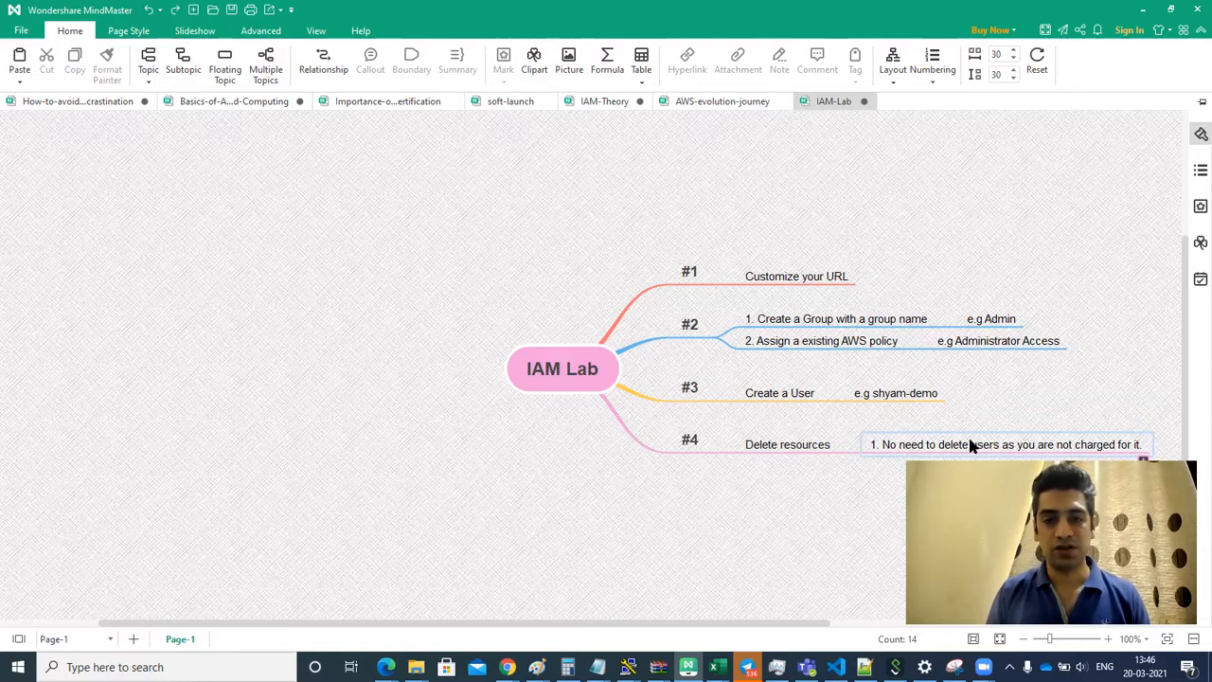
Switch back to the IAM user's AWS Management Console home page in Edge
key("alt+Tab")
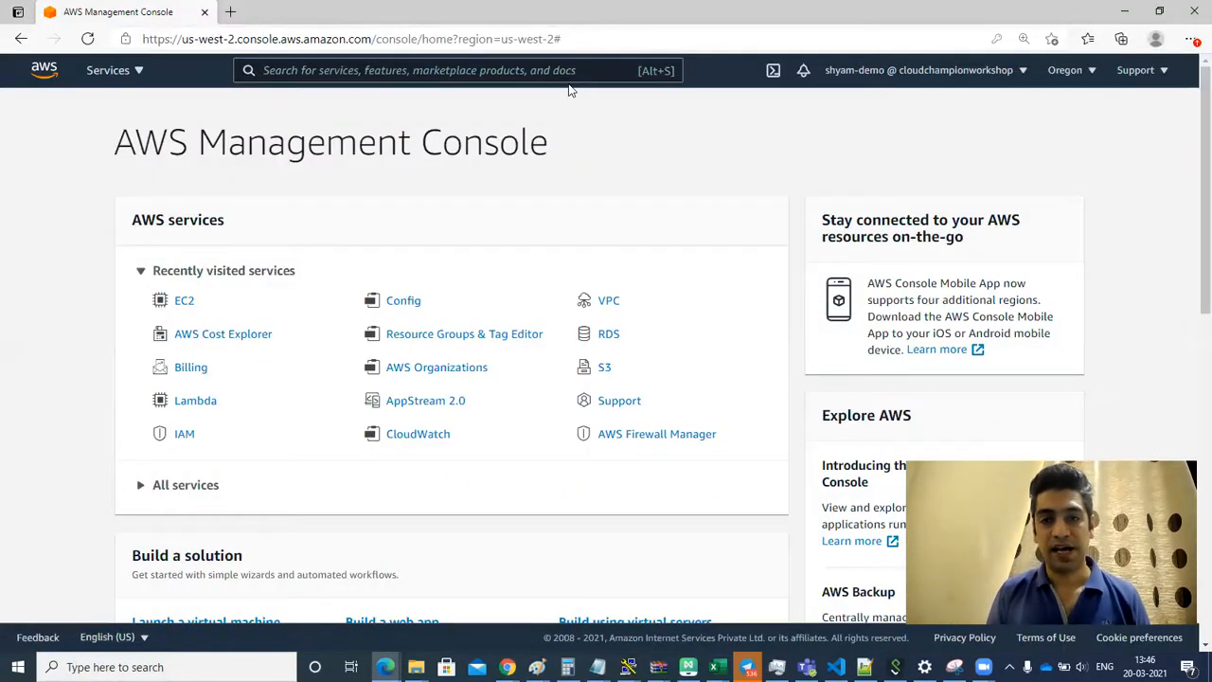
left_click(843, 84)
left_click(759, 131)
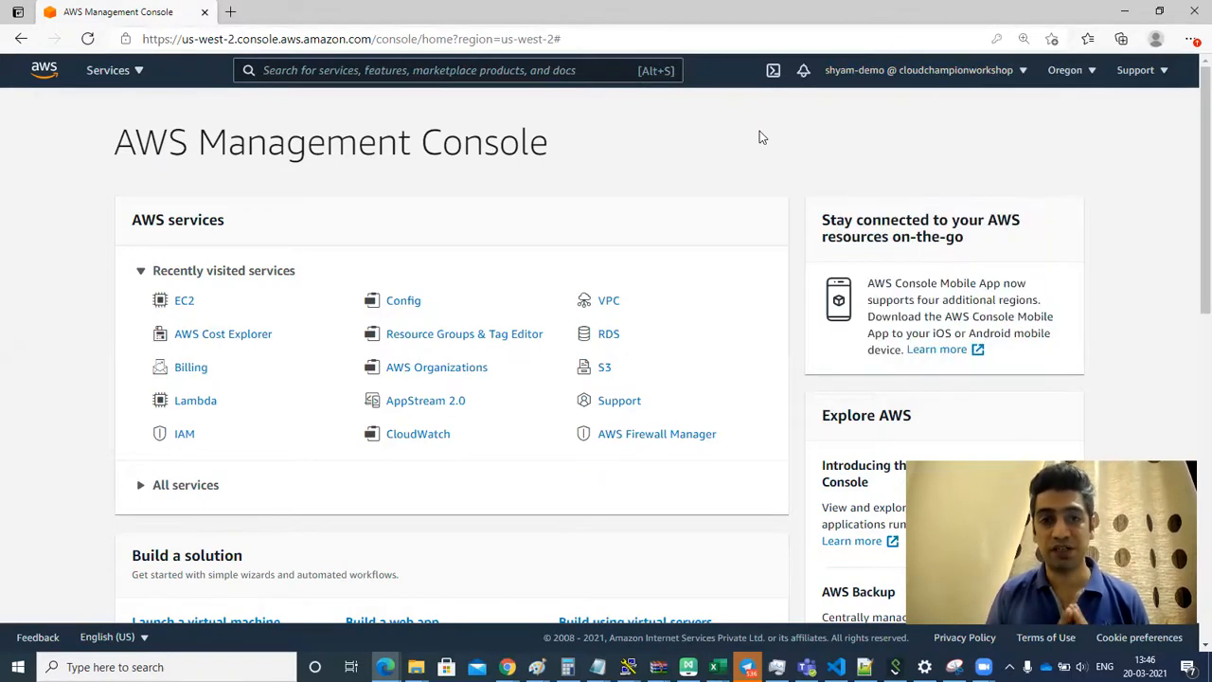